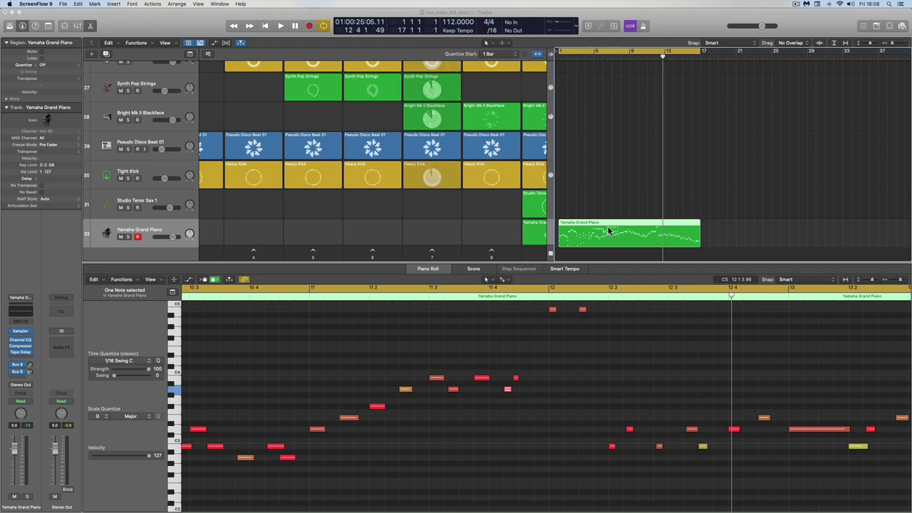
# - Play the loop with the Yamaha Grand Piano region and review all 16 bars of its notes in the Piano Roll
pyautogui.click(638, 269)
pyautogui.press('space')
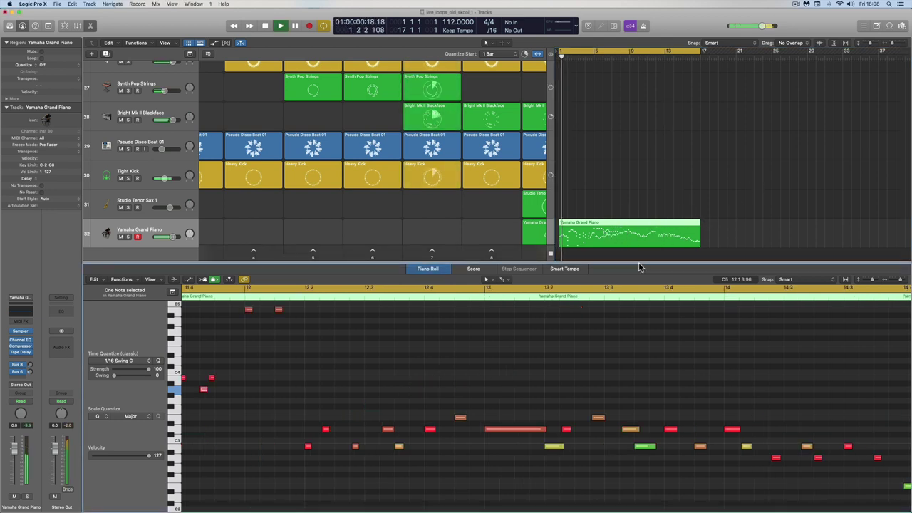
pyautogui.click(888, 279)
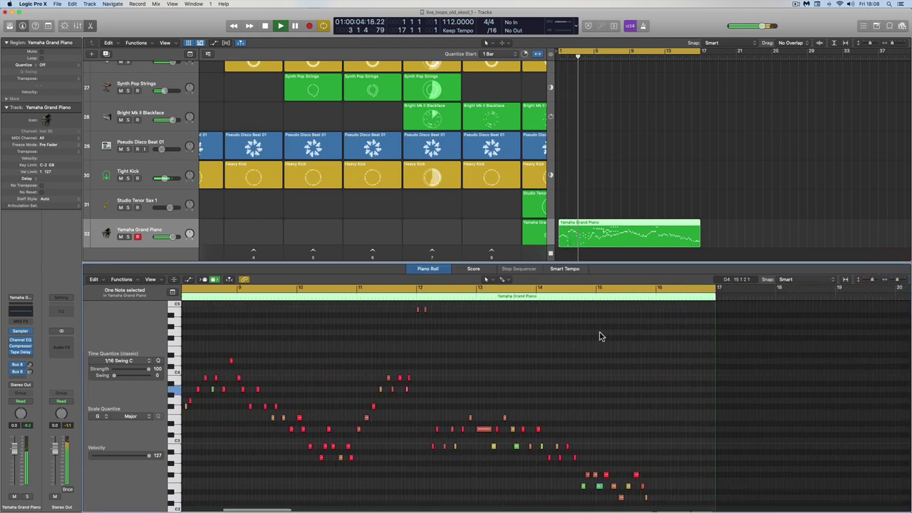
pyautogui.click(889, 279)
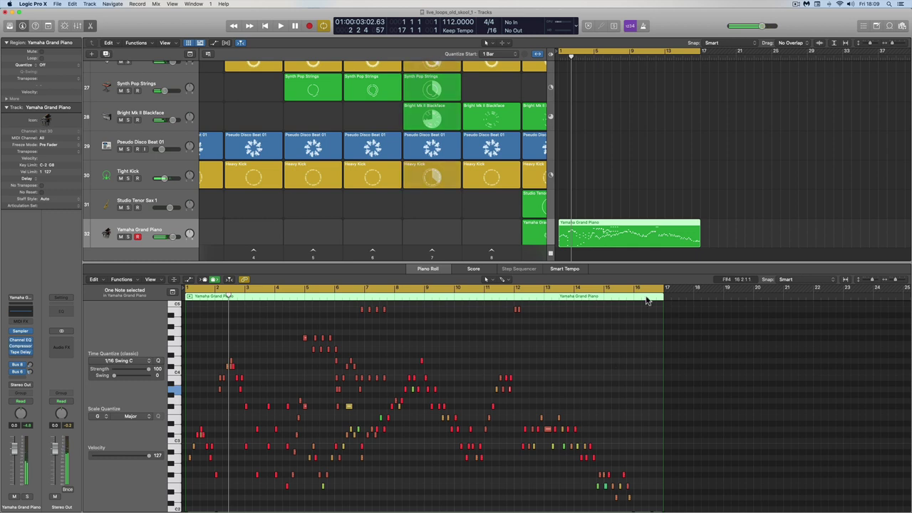
# - Close the note editor and copy the Yamaha Grand Piano region from the timeline into its track's scene 7 cell
pyautogui.click(620, 227)
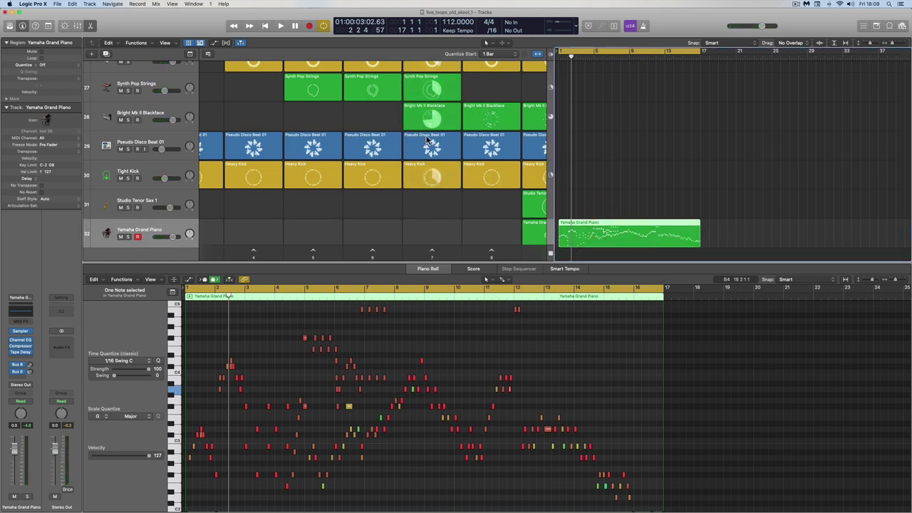
pyautogui.click(90, 26)
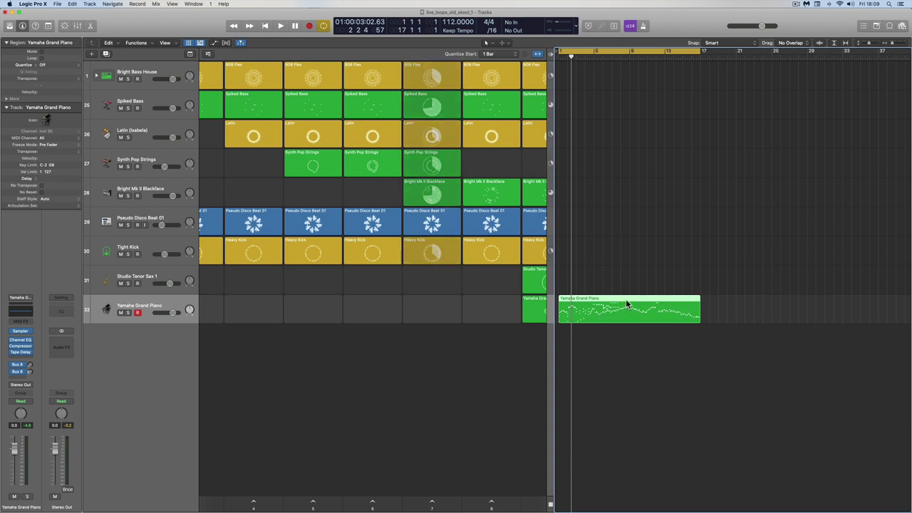
pyautogui.moveTo(626, 299); pyautogui.dragTo(440, 299)
pyautogui.click(434, 306)
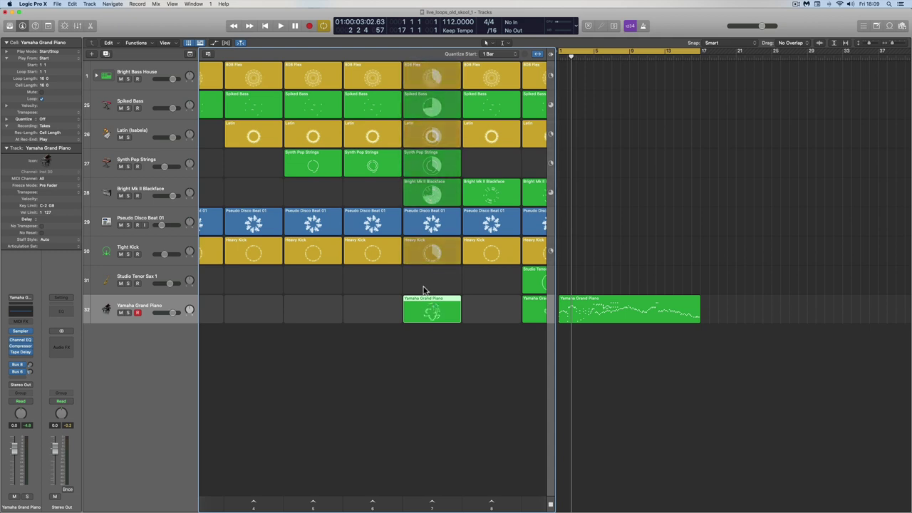
# - Inspect the scene 7 piano cell's notes across all 16 bars and delete the cell from the grid
pyautogui.doubleClick(430, 301)
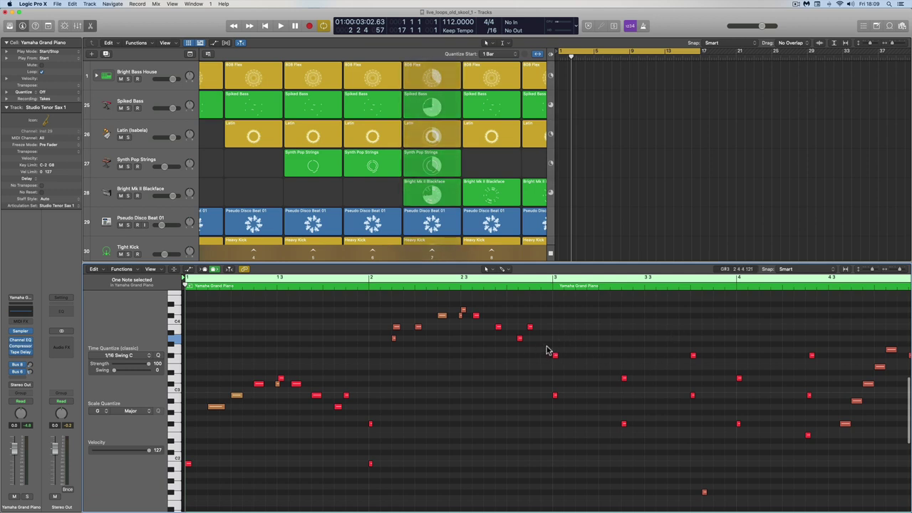
pyautogui.click(885, 269)
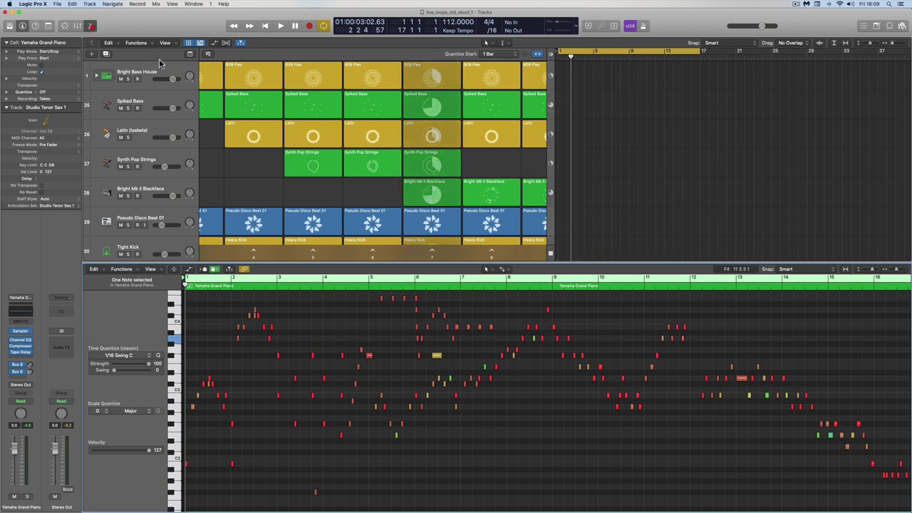
pyautogui.click(90, 25)
pyautogui.click(433, 301)
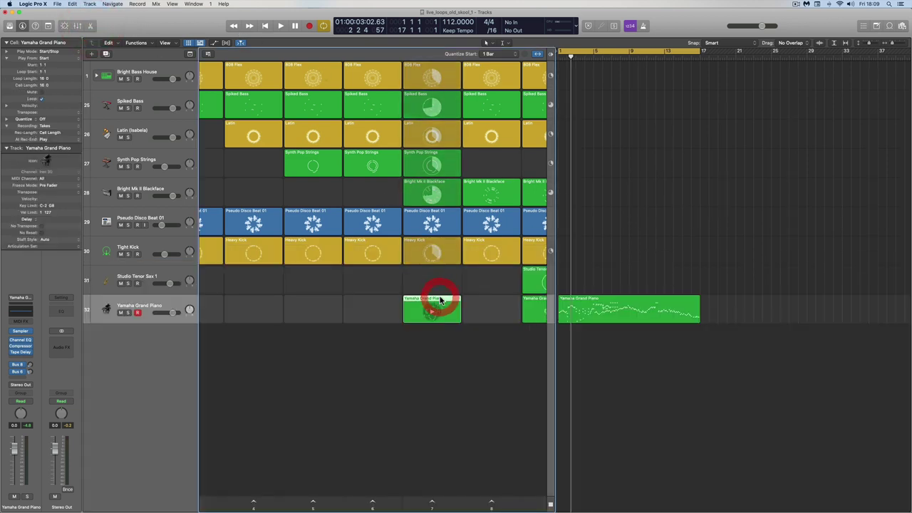
pyautogui.press('Delete')
# - Move the Yamaha Grand Piano region to bar 33 in the timeline and turn off cycle mode
pyautogui.moveTo(577, 305); pyautogui.dragTo(859, 302)
pyautogui.click(818, 275)
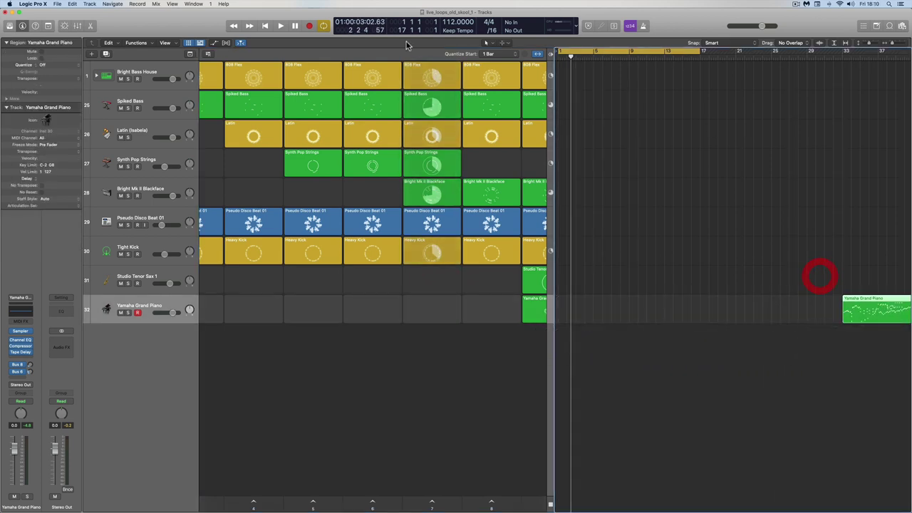
pyautogui.click(322, 26)
pyautogui.click(265, 26)
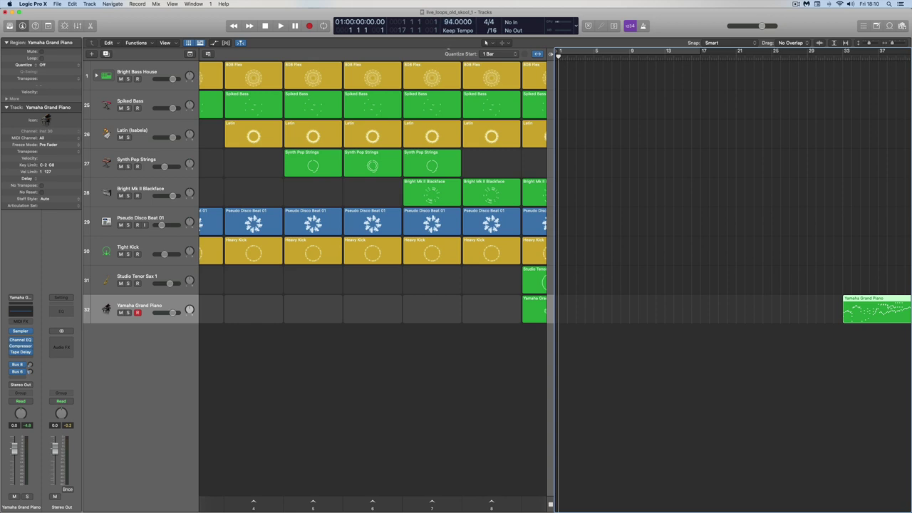
# - Set the project tempo to 94 and play scene 7 briefly to audition it at that speed
pyautogui.click(448, 49)
pyautogui.click(432, 502)
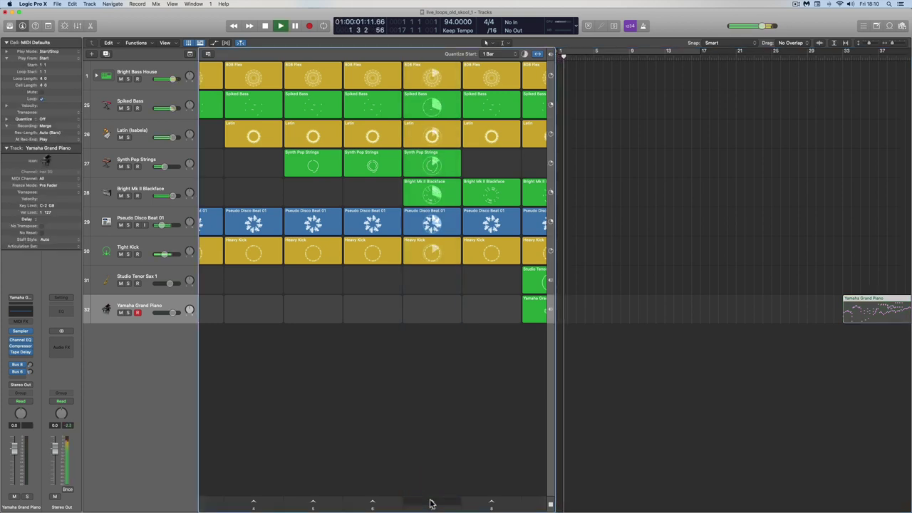
pyautogui.click(265, 27)
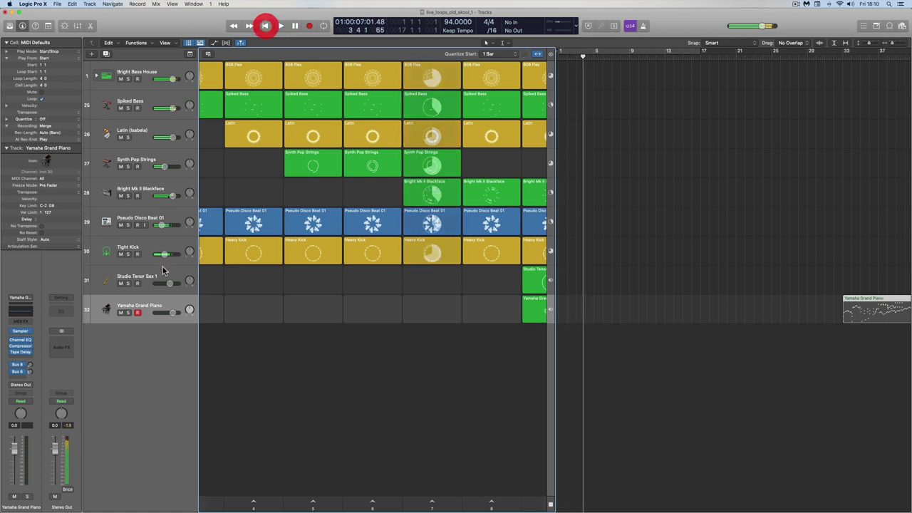
# - Deactivate the active grid cells and switch the Yamaha Grand Piano track to play its timeline regions
pyautogui.click(550, 54)
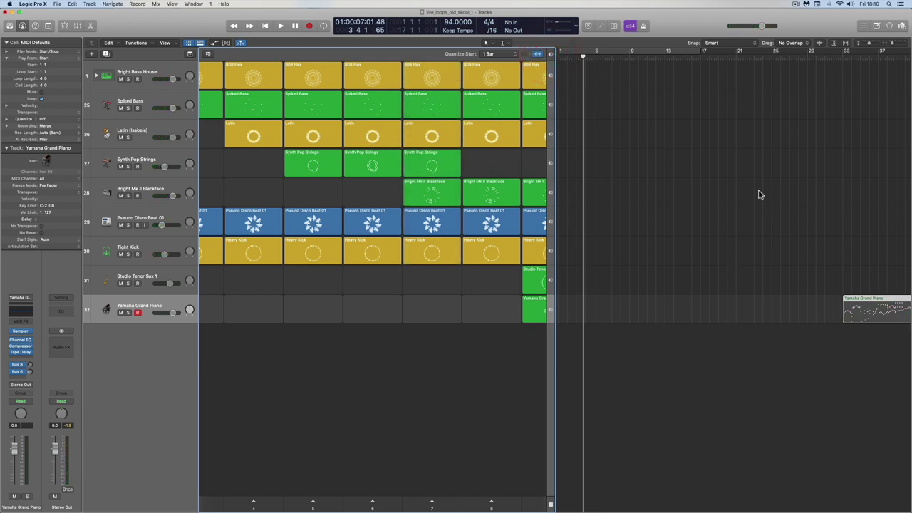
pyautogui.click(548, 56)
pyautogui.click(552, 312)
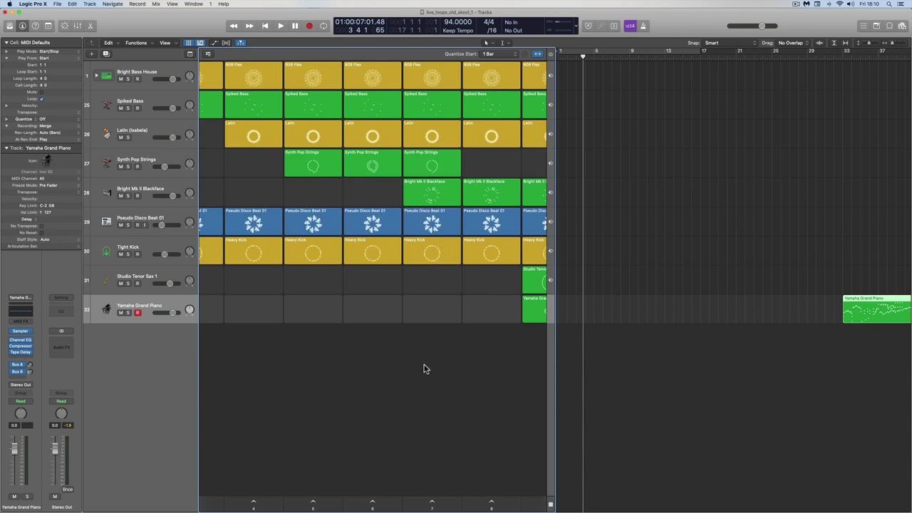
# - Queue scene 7 for playback and return the playhead to bar 1
pyautogui.rightClick(431, 505)
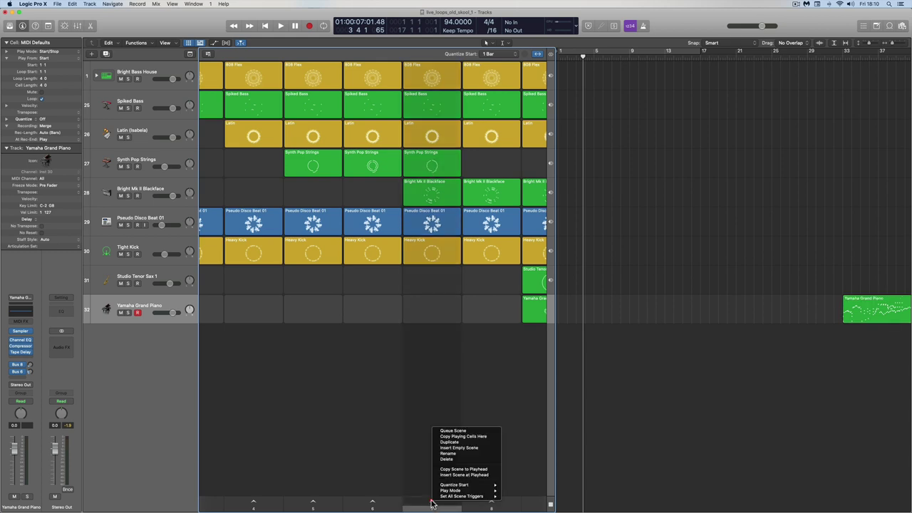
pyautogui.click(454, 434)
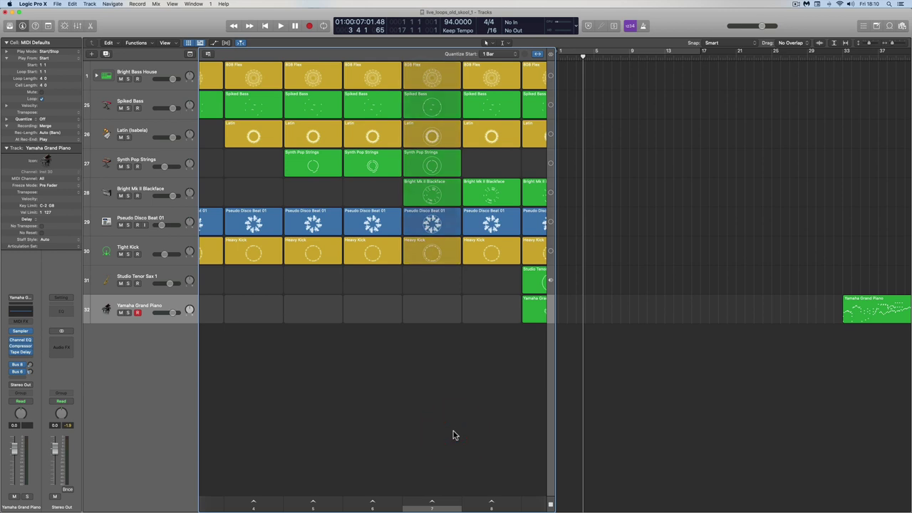
pyautogui.click(574, 57)
pyautogui.press('Return')
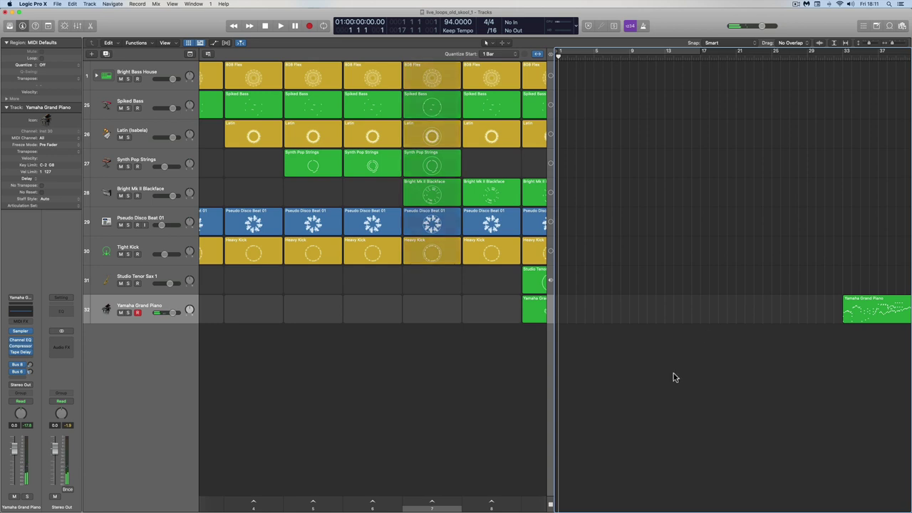
# - Record a 16-bar piano part from bar 1 on the Yamaha Grand Piano track over scene 7
pyautogui.click(308, 26)
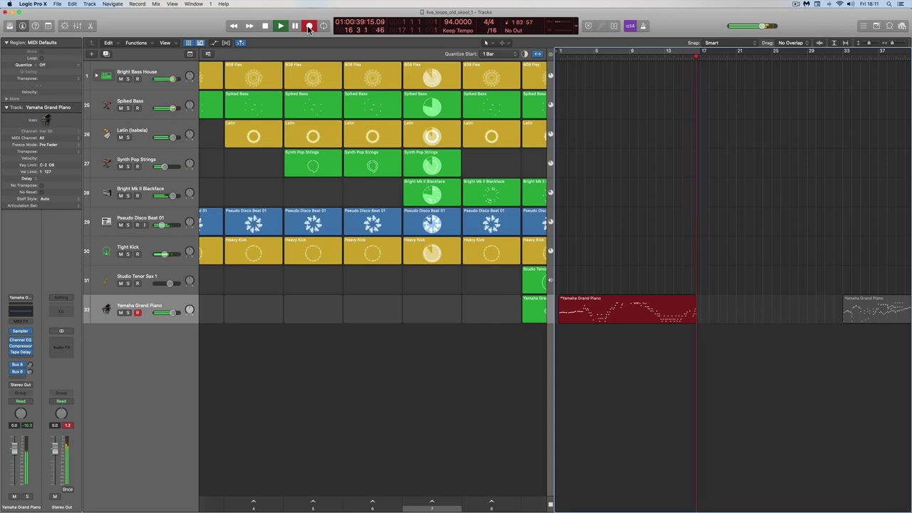
pyautogui.click(308, 27)
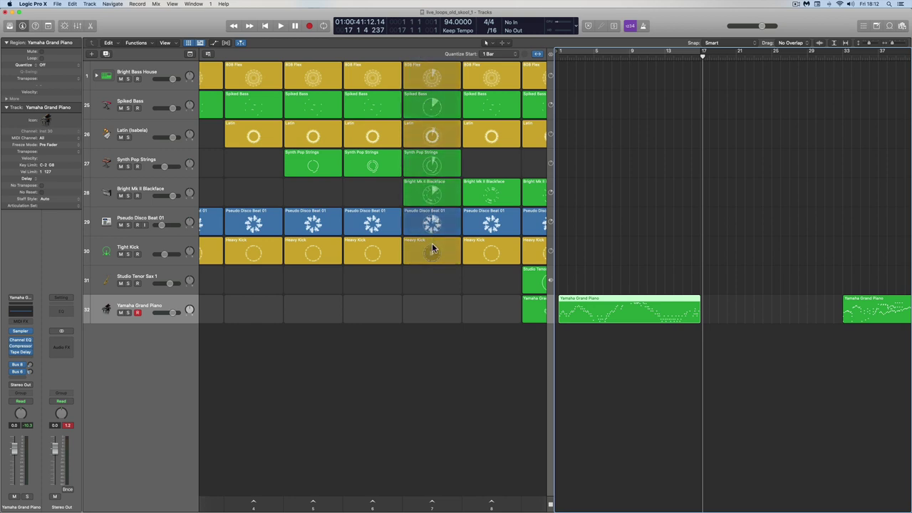
# - Open the newly recorded piano region in the Piano Roll and set the cycle range to bar 1
pyautogui.doubleClick(627, 298)
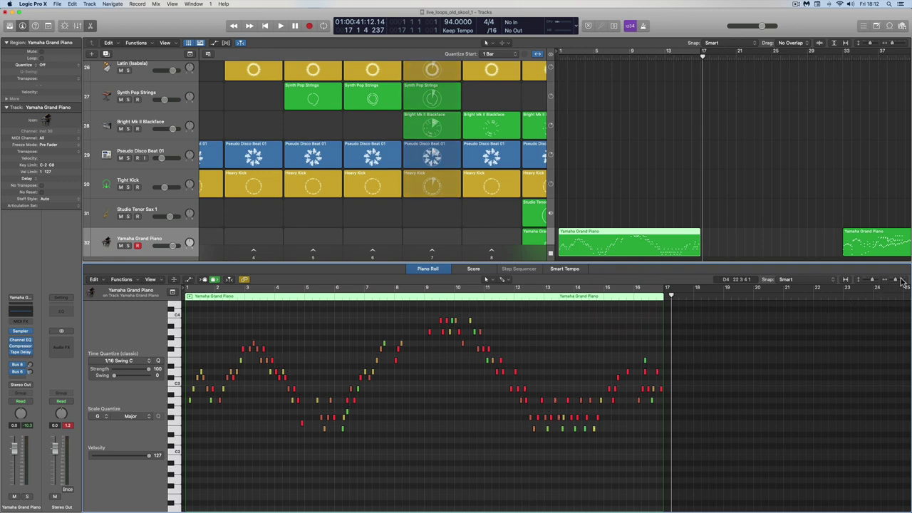
pyautogui.click(901, 280)
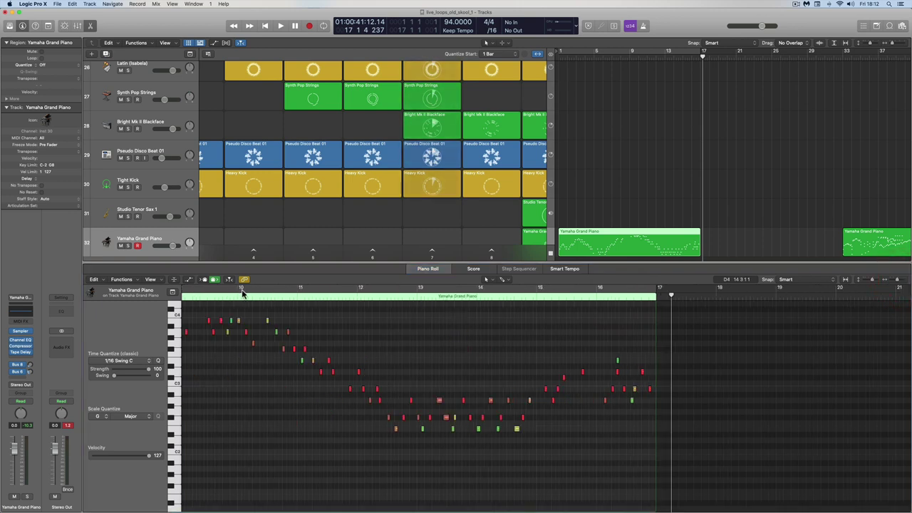
pyautogui.hscroll(-10, 239, 294)
pyautogui.hscroll(-2, 242, 294)
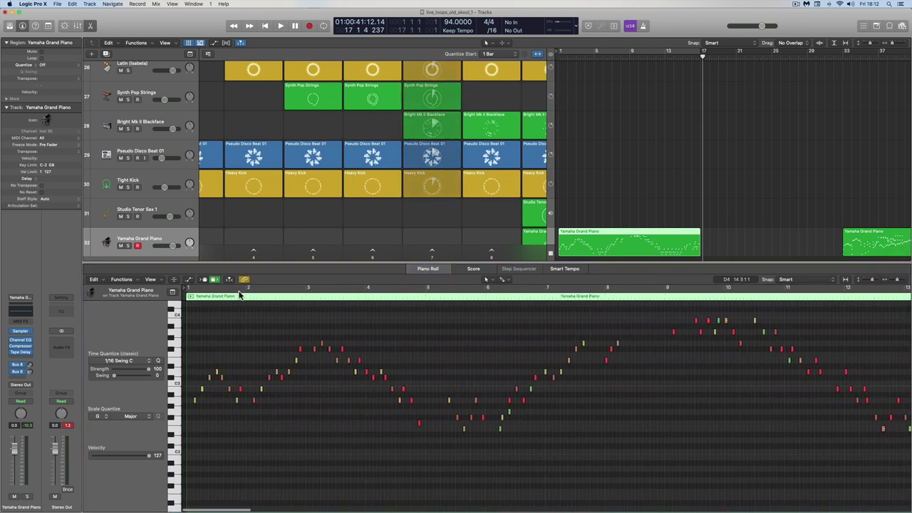
pyautogui.click(239, 296)
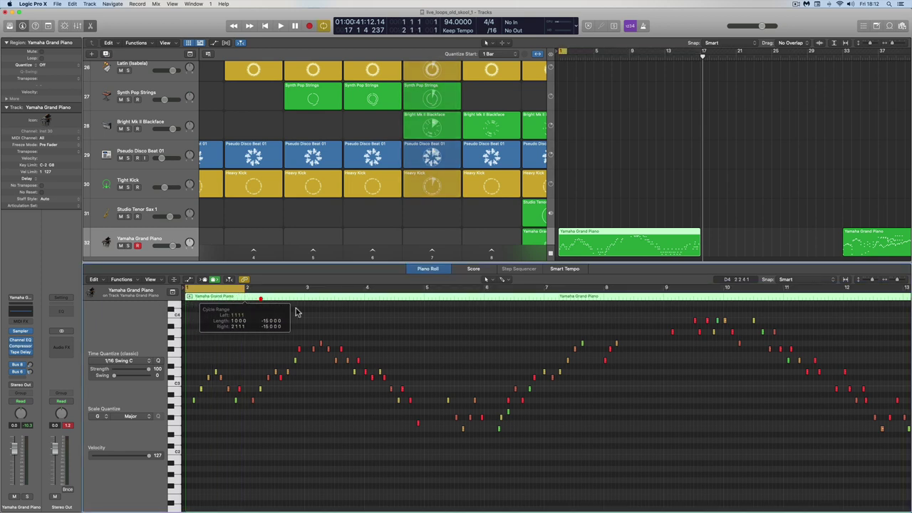
pyautogui.click(259, 296)
pyautogui.click(903, 281)
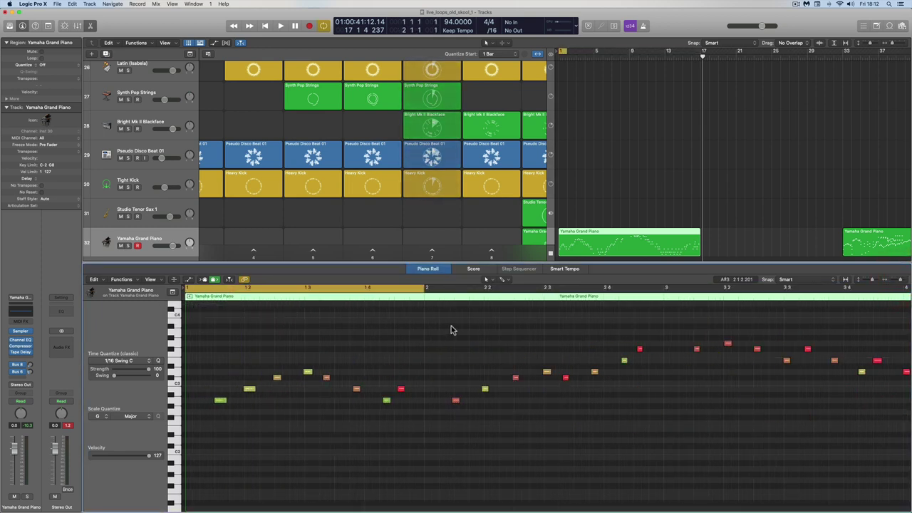
# - With bar 1 looping, nudge its last note slightly earlier and quantize the bar's eight notes to 1/16 Swing C
pyautogui.press('space')
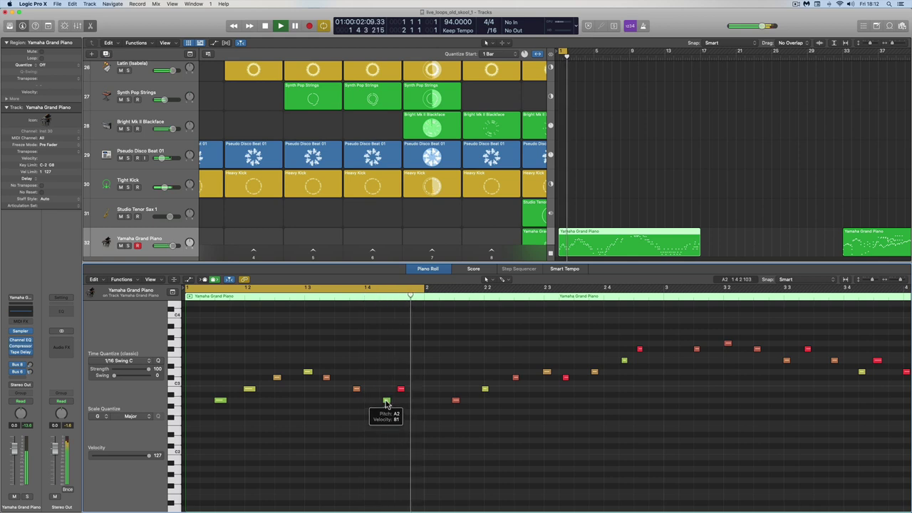
pyautogui.moveTo(401, 391); pyautogui.dragTo(398, 391)
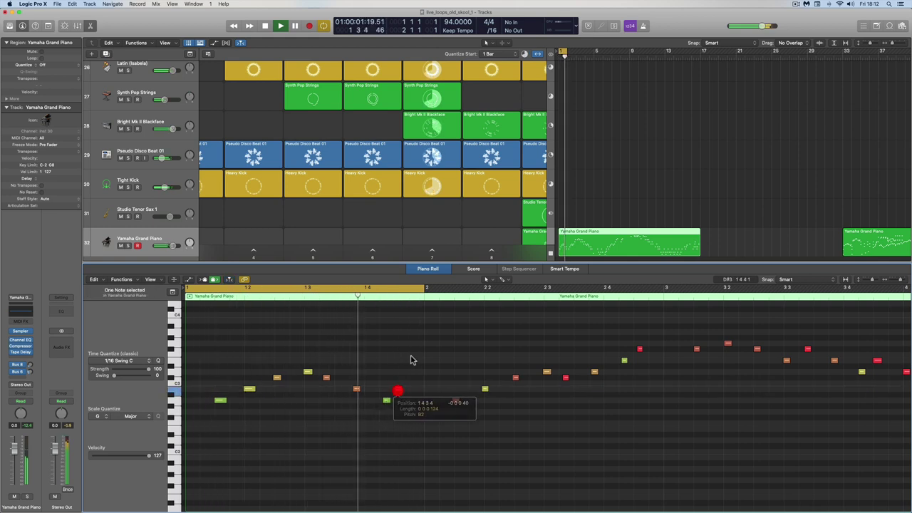
pyautogui.moveTo(413, 348); pyautogui.dragTo(217, 424)
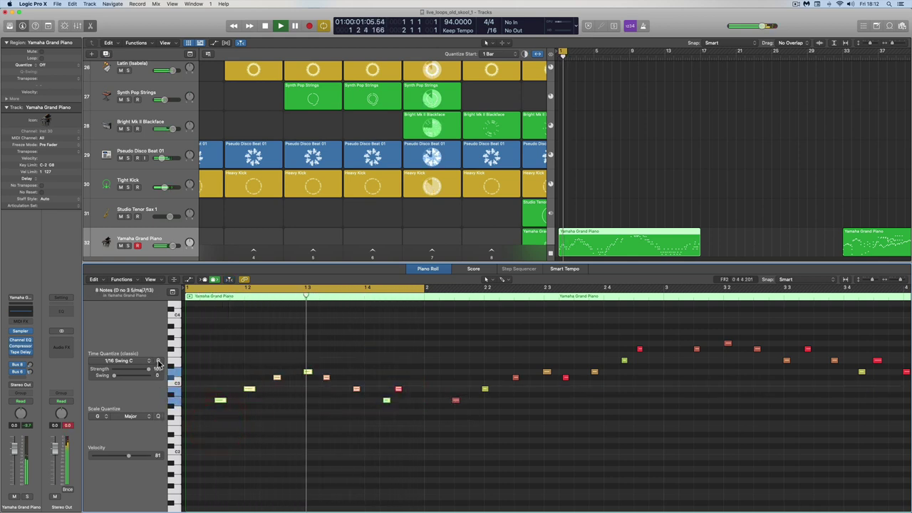
pyautogui.click(158, 361)
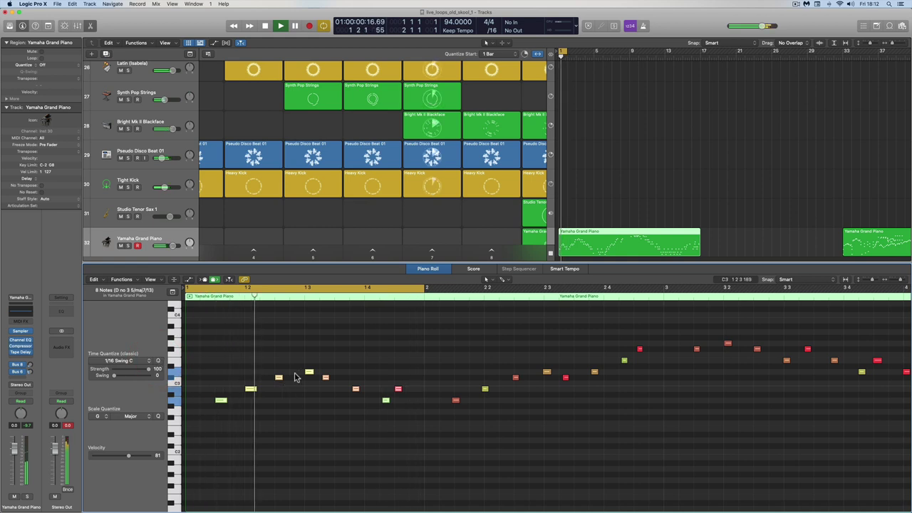
# - Raise the velocity of the first seven notes in bar 1 to 100 and stop playback
pyautogui.moveTo(385, 368); pyautogui.dragTo(200, 403)
pyautogui.moveTo(135, 454); pyautogui.dragTo(138, 454)
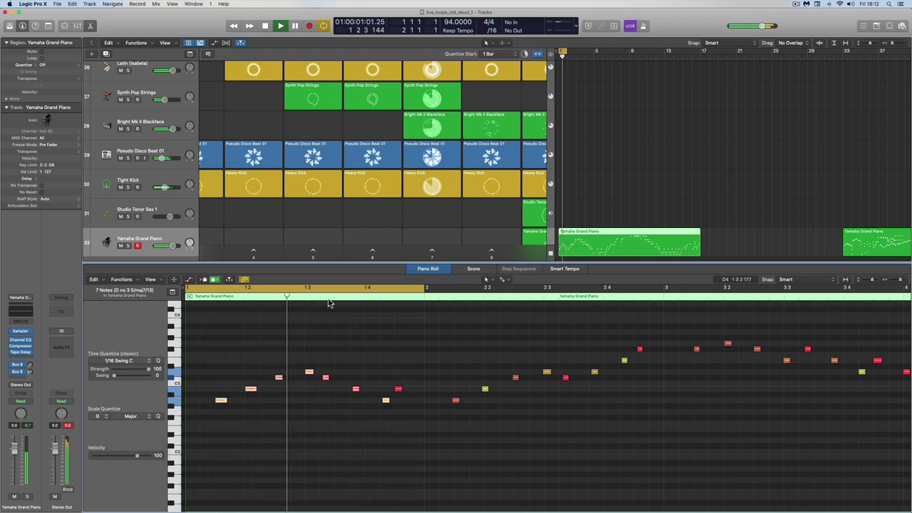
pyautogui.press('space')
# - Move the cycle range to bar 2 using Bar snapping and restore the Piano Roll snap setting to Smart
pyautogui.moveTo(280, 288)
pyautogui.mouseDown()
pyautogui.moveTo(523, 297)
pyautogui.moveTo(280, 307)
pyautogui.moveTo(299, 308)
pyautogui.mouseUp()
pyautogui.click(809, 281)
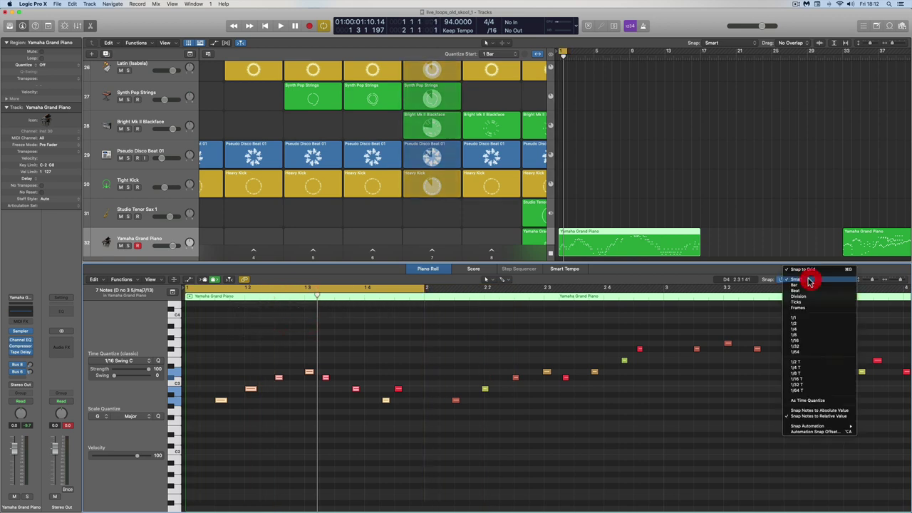
pyautogui.moveTo(427, 288); pyautogui.dragTo(662, 286)
pyautogui.click(820, 280)
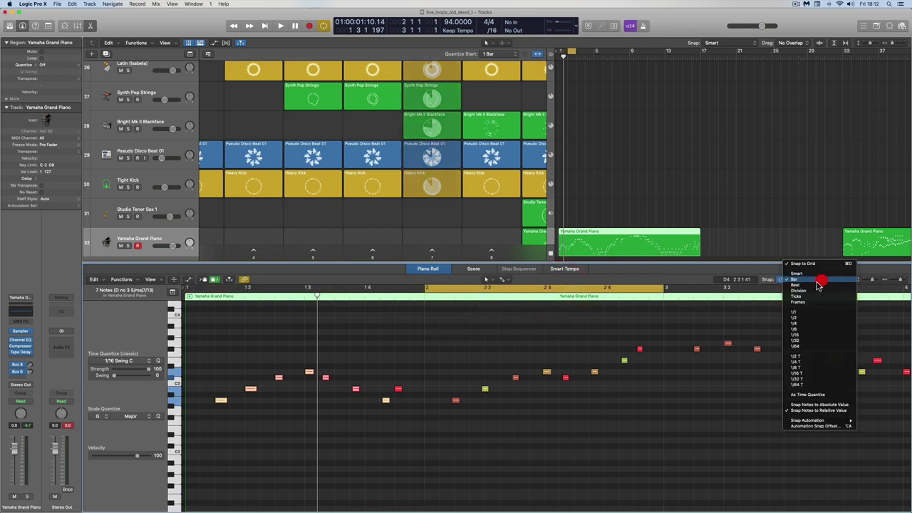
pyautogui.click(797, 273)
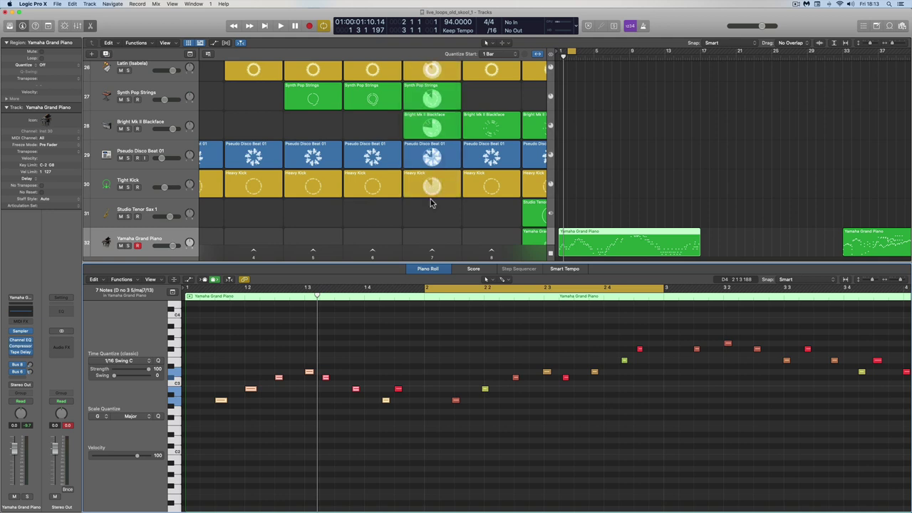
# - Play the bar 2 loop and select the piano notes within it
pyautogui.press('space')
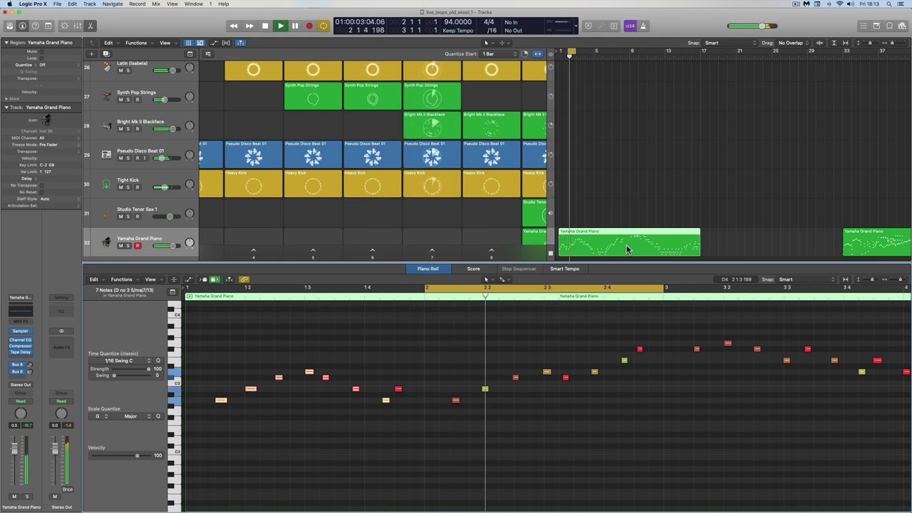
pyautogui.moveTo(648, 337); pyautogui.dragTo(416, 413)
# - Lengthen the cycle range to two bars and place it over bars 3 and 4
pyautogui.moveTo(428, 289); pyautogui.dragTo(563, 290)
pyautogui.hscroll(4, 565, 354)
pyautogui.moveTo(595, 328); pyautogui.dragTo(385, 389)
pyautogui.moveTo(604, 288); pyautogui.dragTo(843, 289)
pyautogui.hscroll(4, 652, 392)
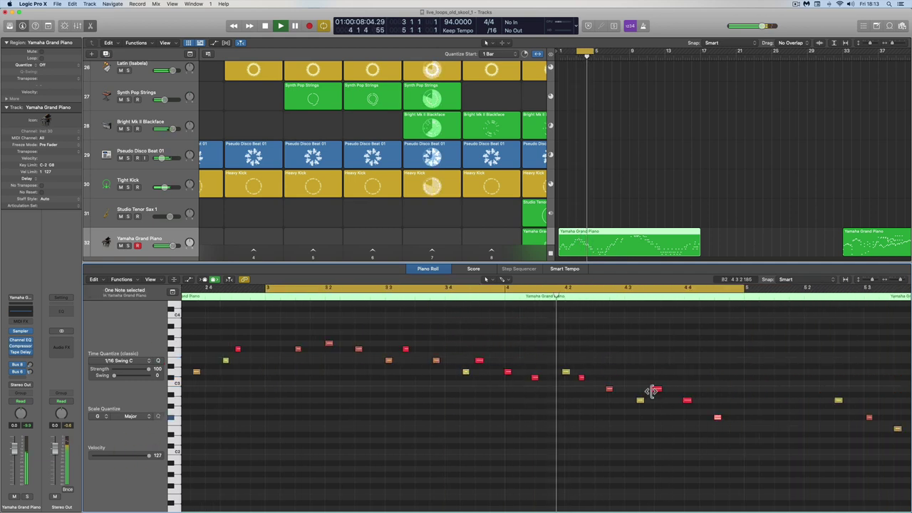
# - Nudge a note early in bar 4 slightly later and quantize the notes ending that bar to 1/16 Swing C
pyautogui.moveTo(581, 379); pyautogui.dragTo(584, 380)
pyautogui.click(609, 391)
pyautogui.press('q')
pyautogui.moveTo(730, 383); pyautogui.dragTo(633, 418)
pyautogui.press('q')
pyautogui.hscroll(3, 630, 413)
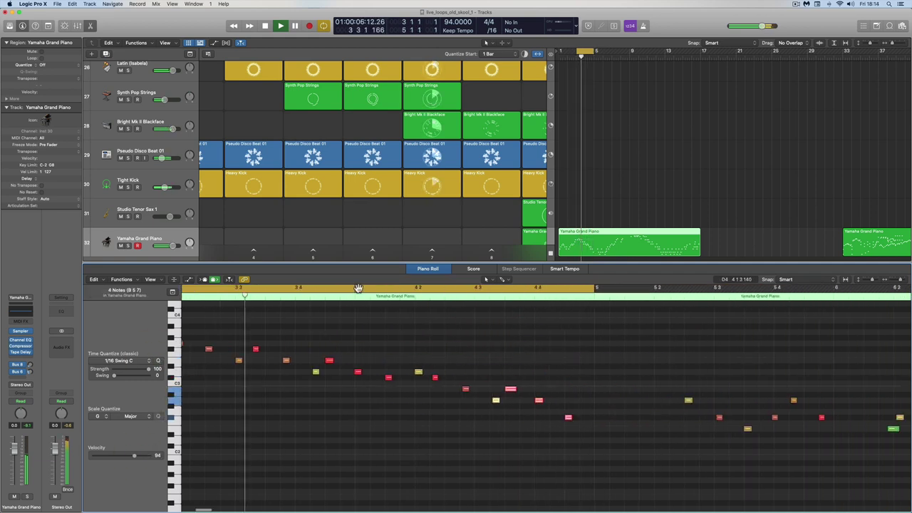
# - Move the cycle range to bars 5 and 6 and add an A2 and an F#2 leading into bar 5's first note
pyautogui.moveTo(359, 289); pyautogui.dragTo(837, 289)
pyautogui.hscroll(4, 831, 346)
pyautogui.moveTo(831, 349)
pyautogui.mouseDown()
pyautogui.moveTo(409, 428)
pyautogui.moveTo(410, 402)
pyautogui.mouseUp()
pyautogui.keyDown('super'); pyautogui.click(395, 402); pyautogui.keyUp('super')
pyautogui.keyDown('super'); pyautogui.click(425, 418); pyautogui.keyUp('super')
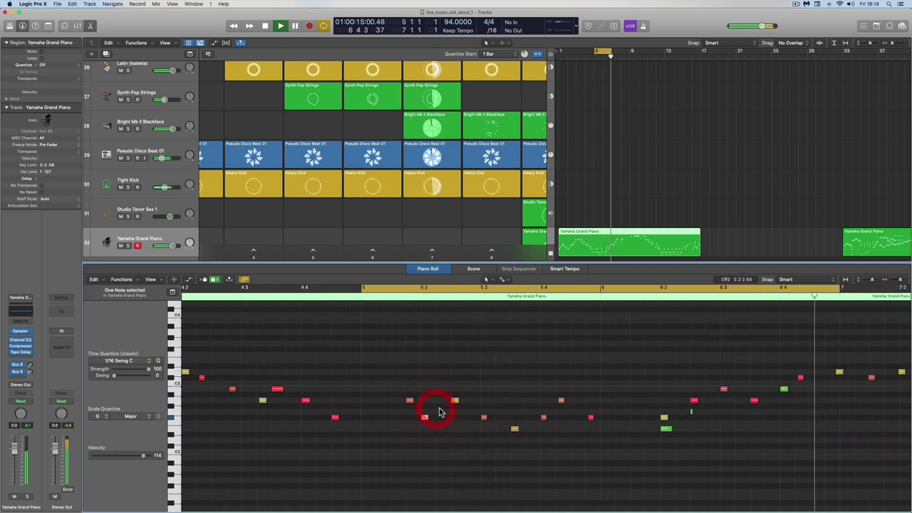
# - Shift the lower note at beat 2 of bar 6 slightly earlier and set both notes there to velocity 104
pyautogui.hscroll(3, 449, 433)
pyautogui.click(449, 432)
pyautogui.moveTo(557, 430); pyautogui.dragTo(546, 430)
pyautogui.moveTo(128, 456); pyautogui.dragTo(141, 456)
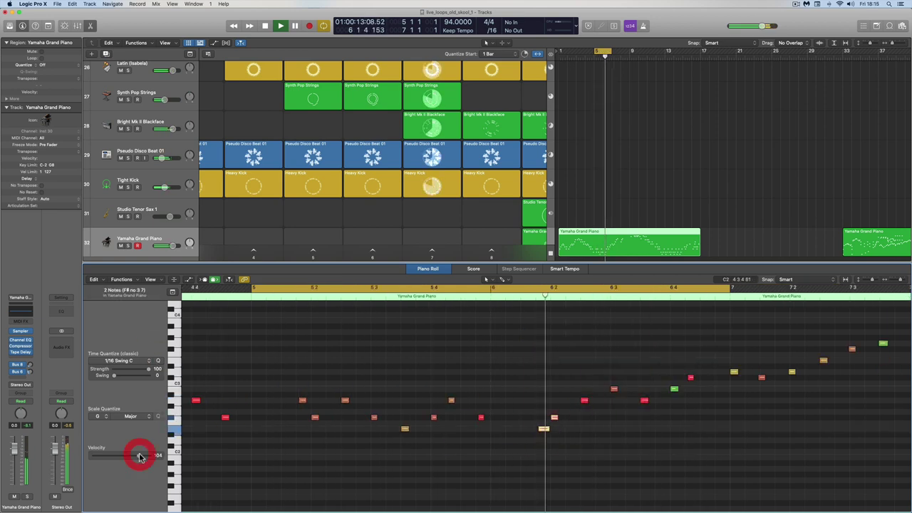
# - Delete the very short stray note in bar 6 and raise the bar's last note to D3
pyautogui.click(582, 412)
pyautogui.press('Delete')
pyautogui.hscroll(2, 627, 399)
pyautogui.moveTo(647, 378); pyautogui.dragTo(648, 372)
# - Move the first note of bar 7 slightly earlier, just before the barline, lower it to B2 and set its velocity to 118
pyautogui.moveTo(686, 372); pyautogui.dragTo(692, 372)
pyautogui.hscroll(4, 565, 393)
pyautogui.moveTo(554, 372); pyautogui.dragTo(539, 389)
pyautogui.moveTo(134, 456); pyautogui.dragTo(145, 456)
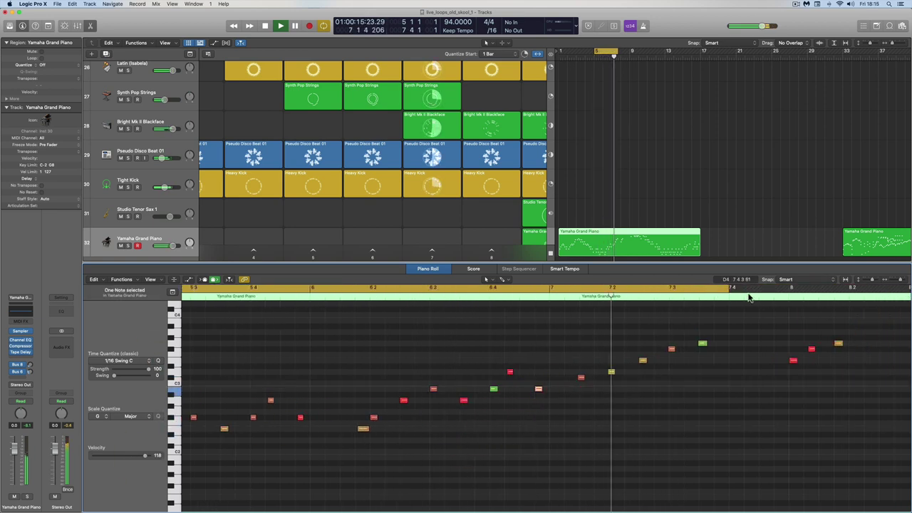
# - Extend the cycle range through bar 7 and play the loop over bars 5 to 7
pyautogui.moveTo(731, 290); pyautogui.dragTo(788, 293)
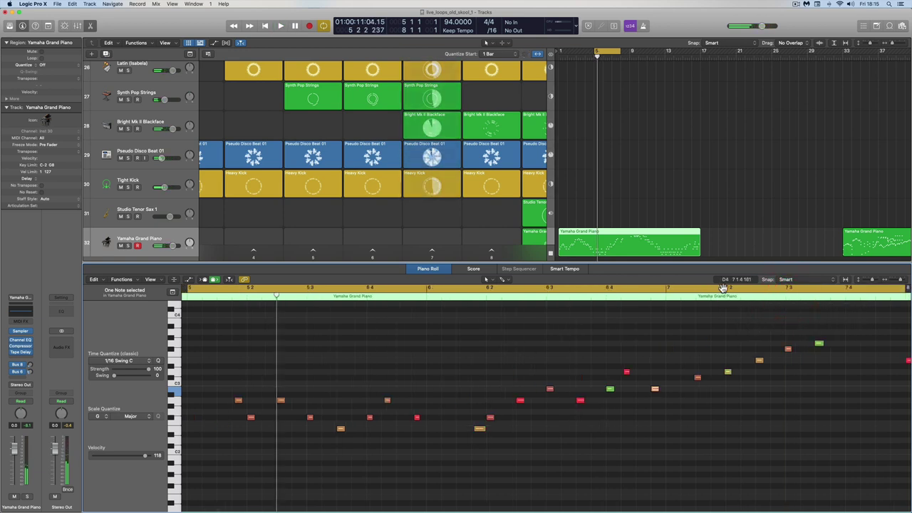
pyautogui.hscroll(3, 682, 290)
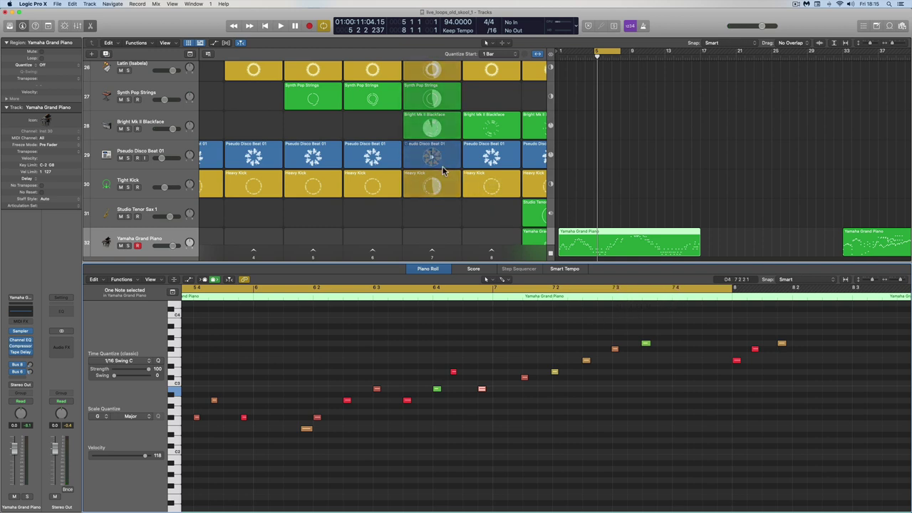
pyautogui.press('space')
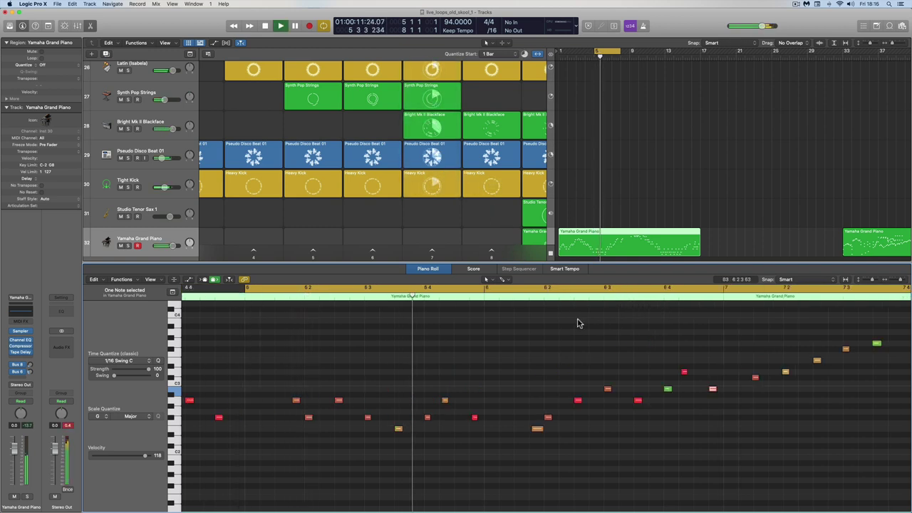
pyautogui.press('space')
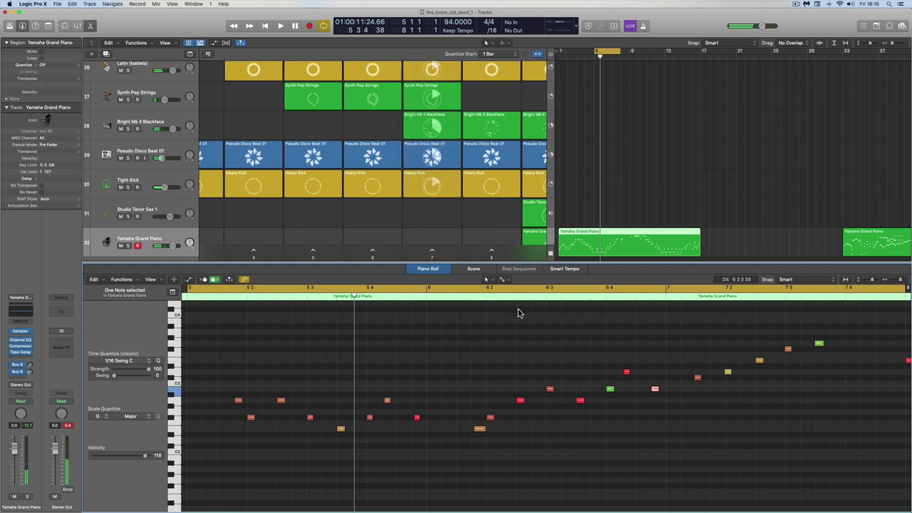
pyautogui.press('space')
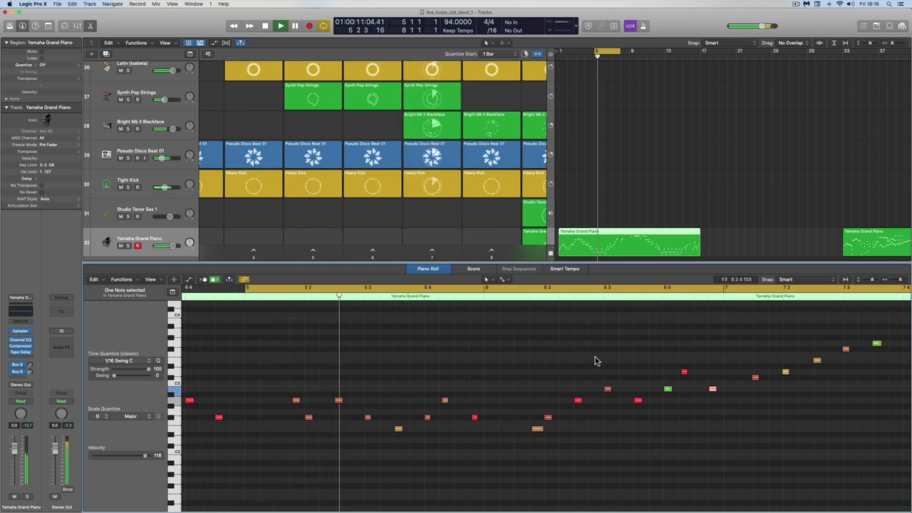
pyautogui.hscroll(4, 594, 410)
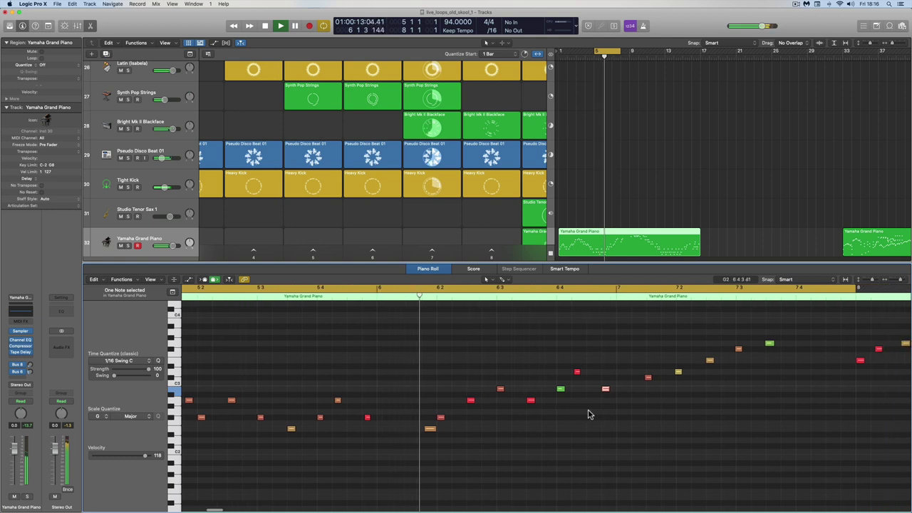
pyautogui.hscroll(3, 563, 421)
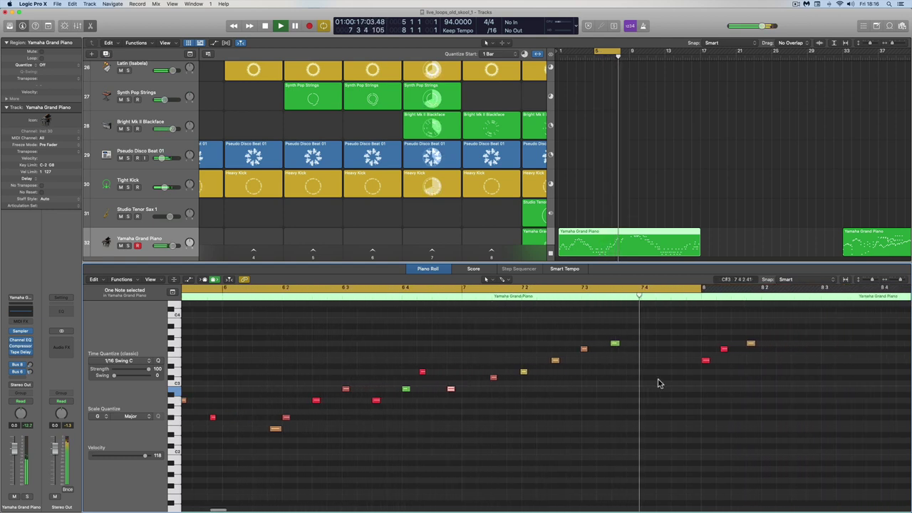
# - Raise the last note of bar 7 to B3 and set its velocity to 113
pyautogui.keyDown('super'); pyautogui.click(563, 347); pyautogui.keyUp('super')
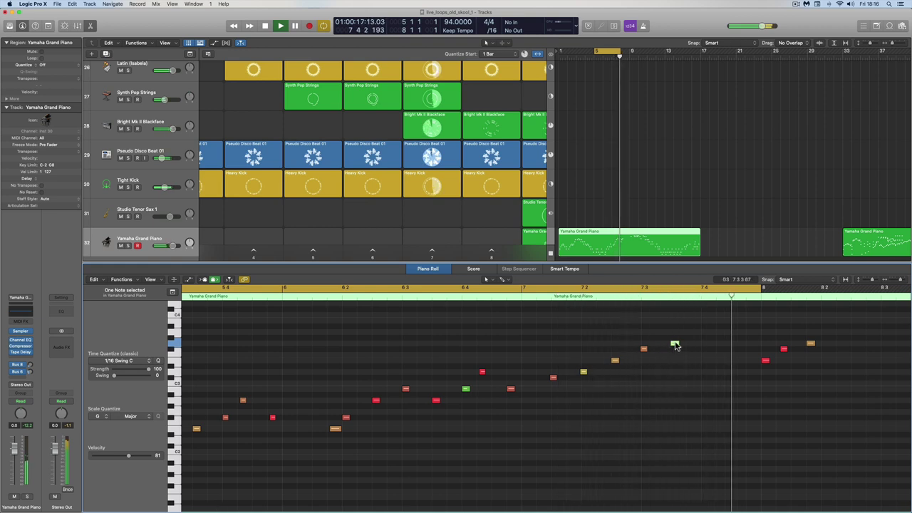
pyautogui.moveTo(676, 346); pyautogui.dragTo(676, 322)
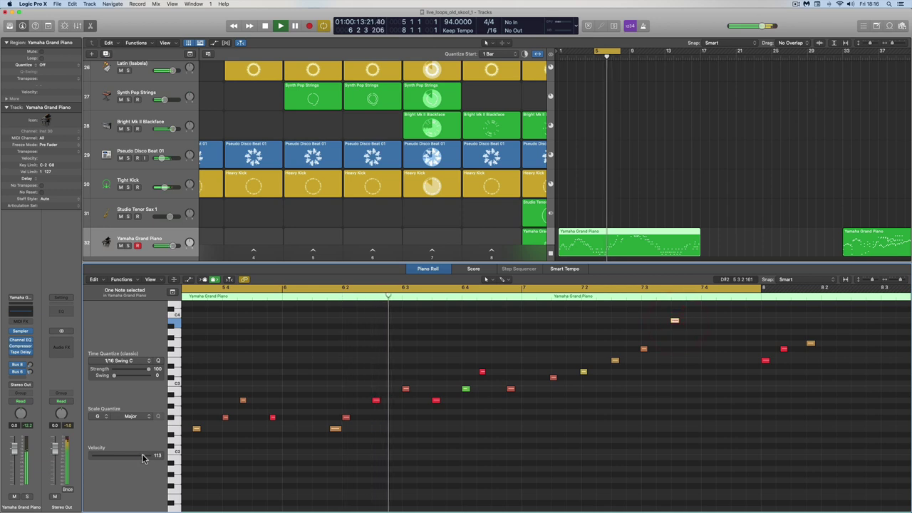
pyautogui.moveTo(128, 455); pyautogui.dragTo(142, 455)
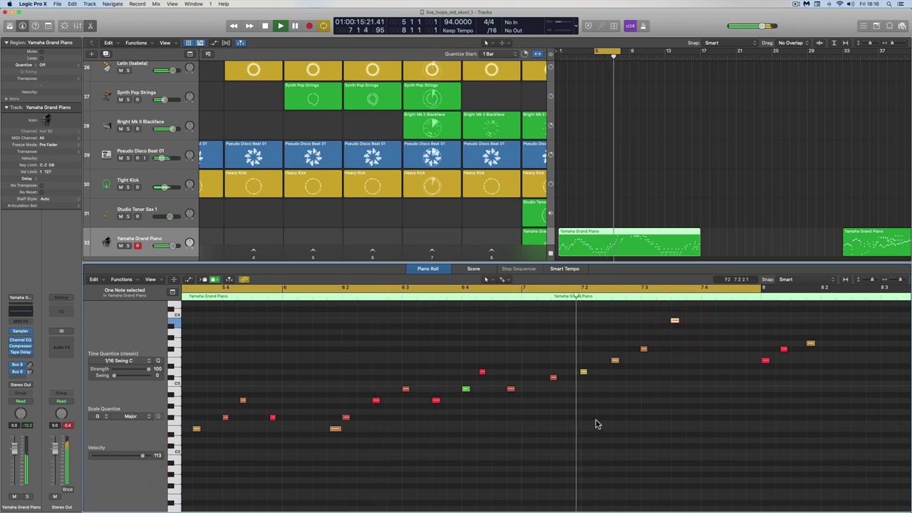
pyautogui.press('t')
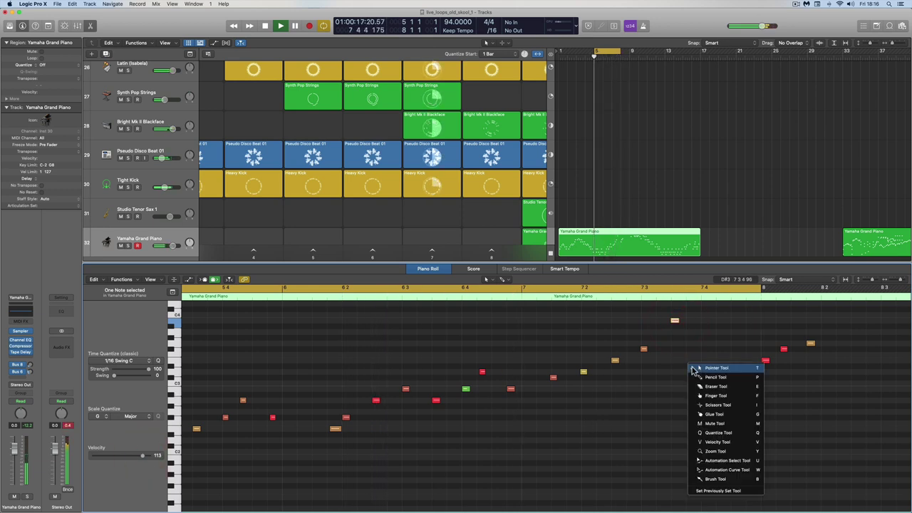
pyautogui.click(699, 376)
pyautogui.press('space')
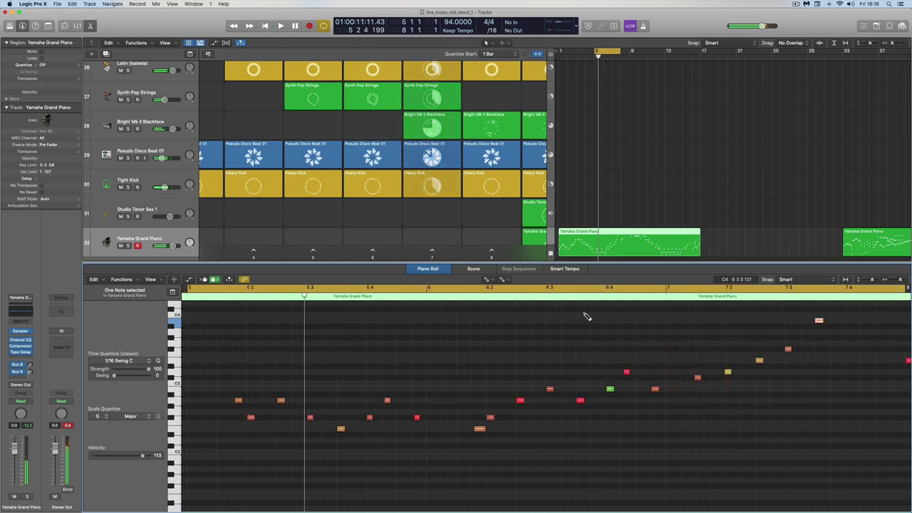
pyautogui.hscroll(10, 586, 317)
pyautogui.press('t')
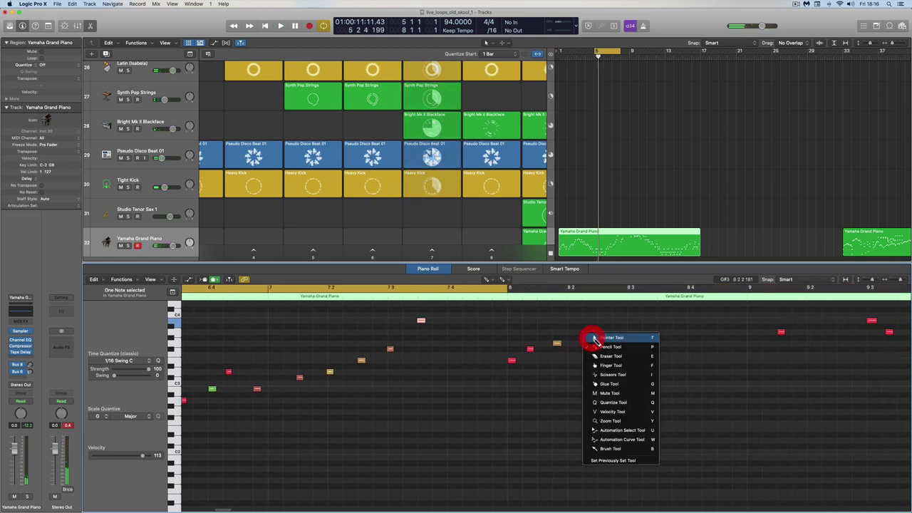
pyautogui.click(610, 338)
# - Set the cycle range to bar 7 only and start playback
pyautogui.hscroll(-5, 464, 336)
pyautogui.click(382, 288)
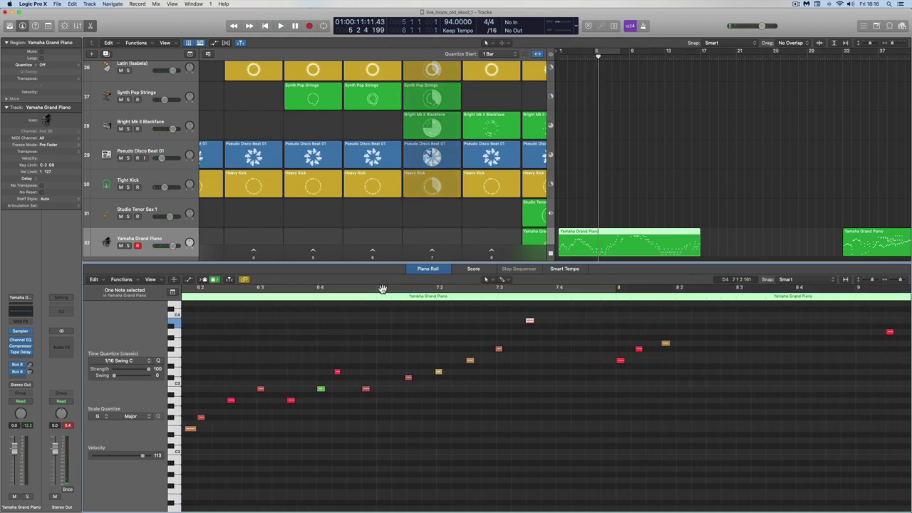
pyautogui.moveTo(377, 292); pyautogui.dragTo(615, 304)
pyautogui.press('space')
# - Draw an A3 just before beat 4 of bar 7 and an F#3 just after that beat
pyautogui.scroll(4, 577, 368)
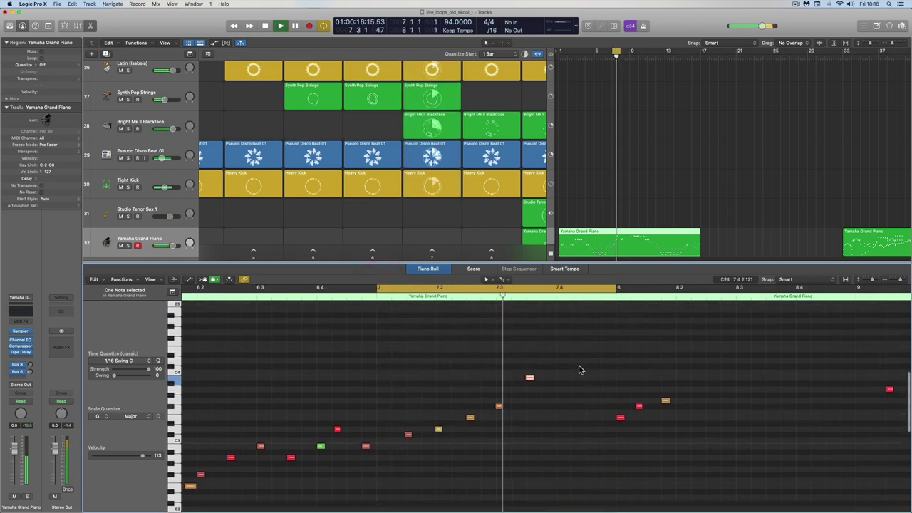
pyautogui.click(546, 389)
pyautogui.click(576, 406)
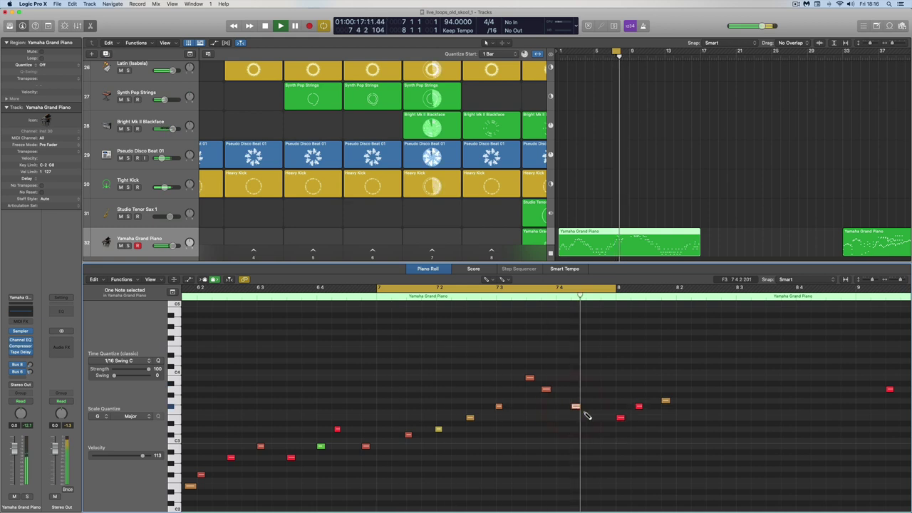
# - Move the cycle range to bar 8 and lower the bar's third note to E3
pyautogui.moveTo(617, 291); pyautogui.dragTo(874, 308)
pyautogui.hscroll(3, 713, 356)
pyautogui.moveTo(558, 400); pyautogui.dragTo(558, 406)
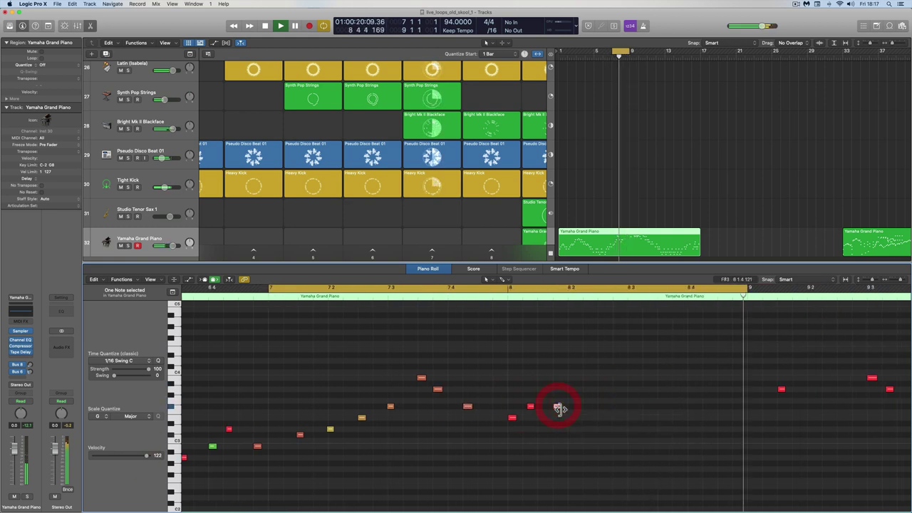
pyautogui.moveTo(269, 291); pyautogui.dragTo(511, 292)
pyautogui.moveTo(557, 411); pyautogui.dragTo(558, 423)
# - Draw the notes D3, E3, D3, B2, D3 and D3 through the rest of bar 8 and restore the Pointer tool
pyautogui.click(589, 429)
pyautogui.click(618, 418)
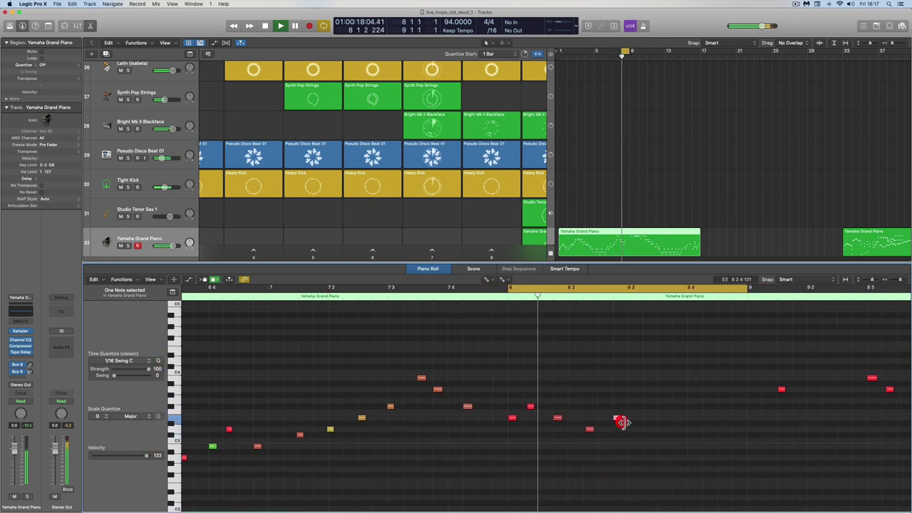
pyautogui.click(647, 429)
pyautogui.click(677, 447)
pyautogui.click(691, 429)
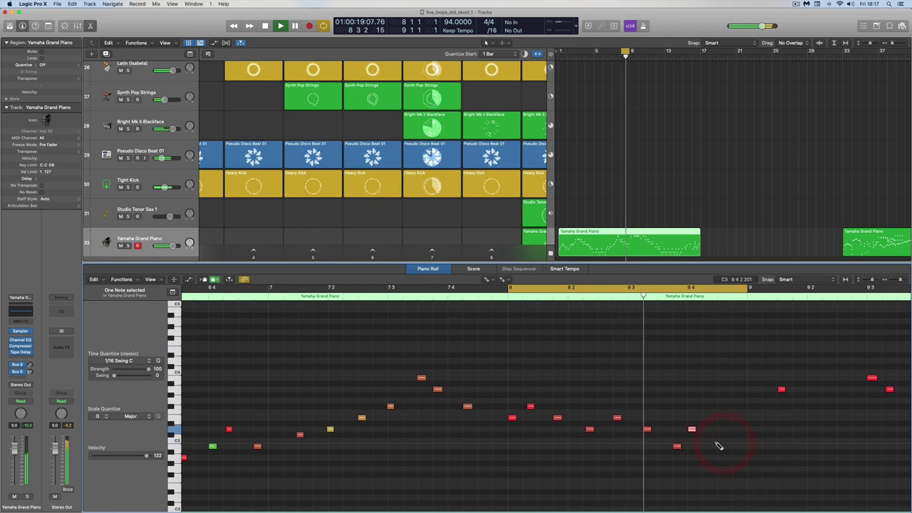
pyautogui.click(722, 430)
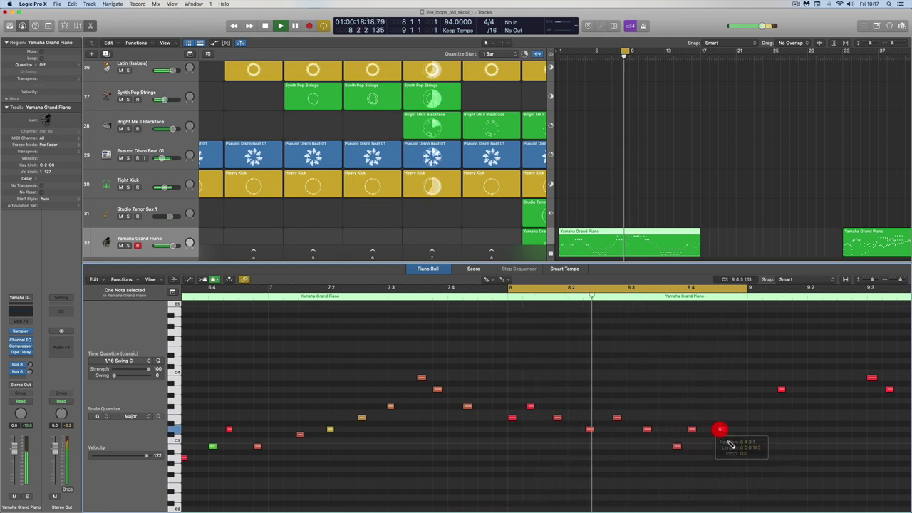
pyautogui.rightClick(686, 387)
pyautogui.click(689, 387)
# - Stop playback after hearing bar 8 and move the cycle range to bar 9
pyautogui.hscroll(5, 640, 321)
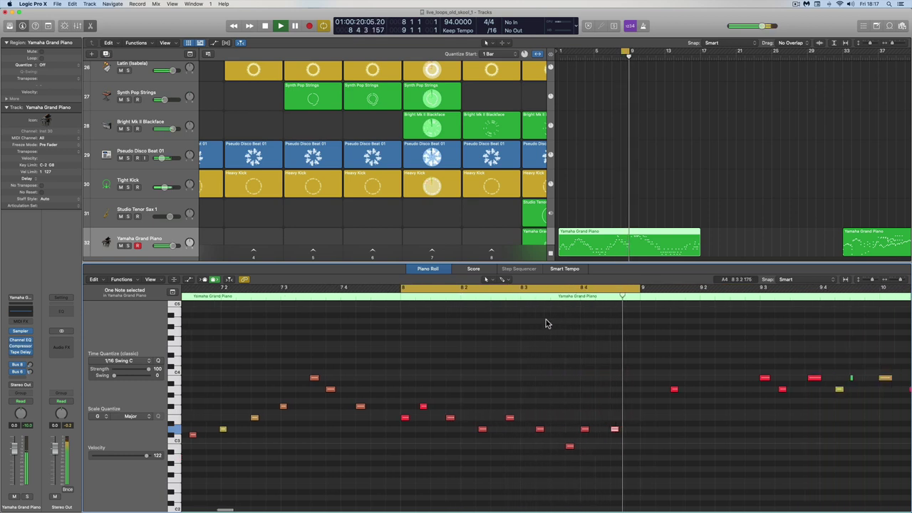
pyautogui.press('space')
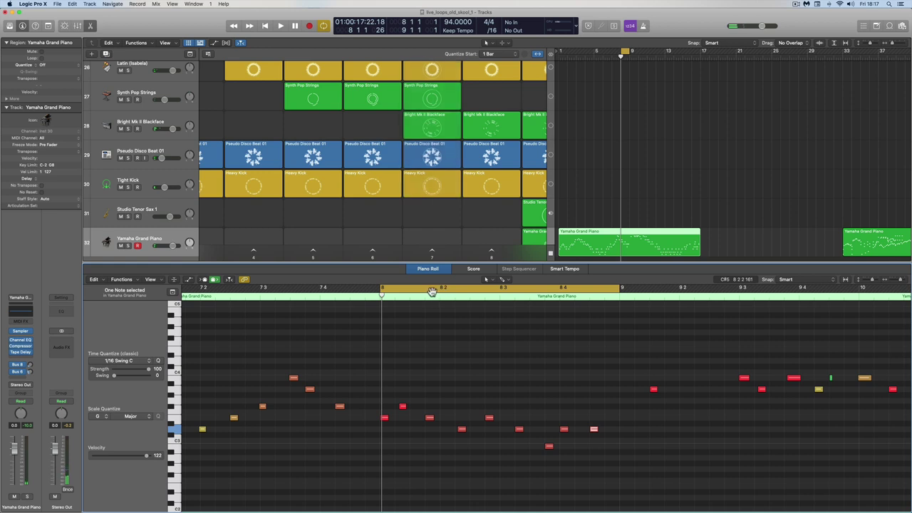
pyautogui.moveTo(432, 292); pyautogui.dragTo(671, 293)
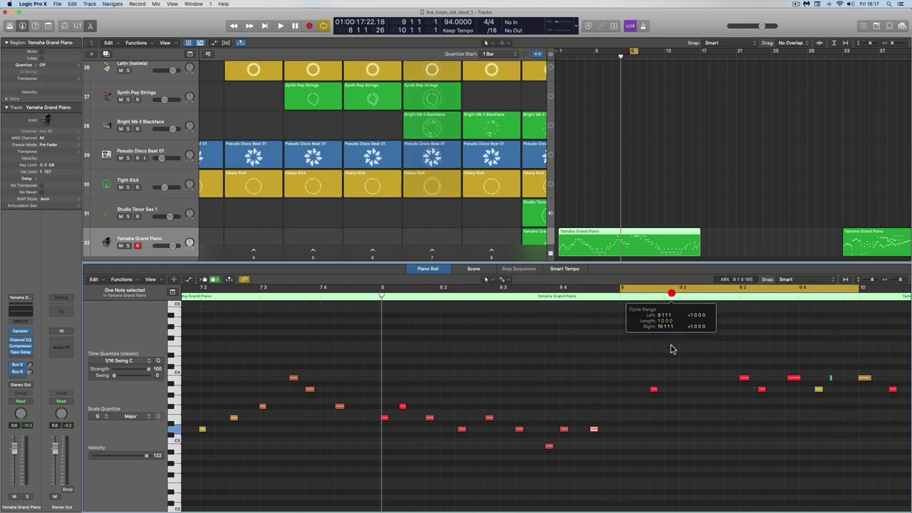
pyautogui.hscroll(5, 653, 332)
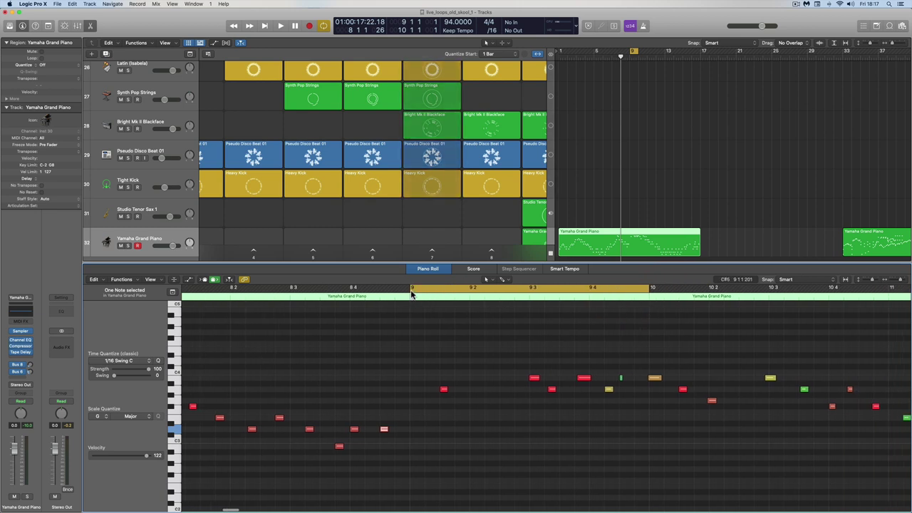
pyautogui.moveTo(411, 290); pyautogui.dragTo(414, 291)
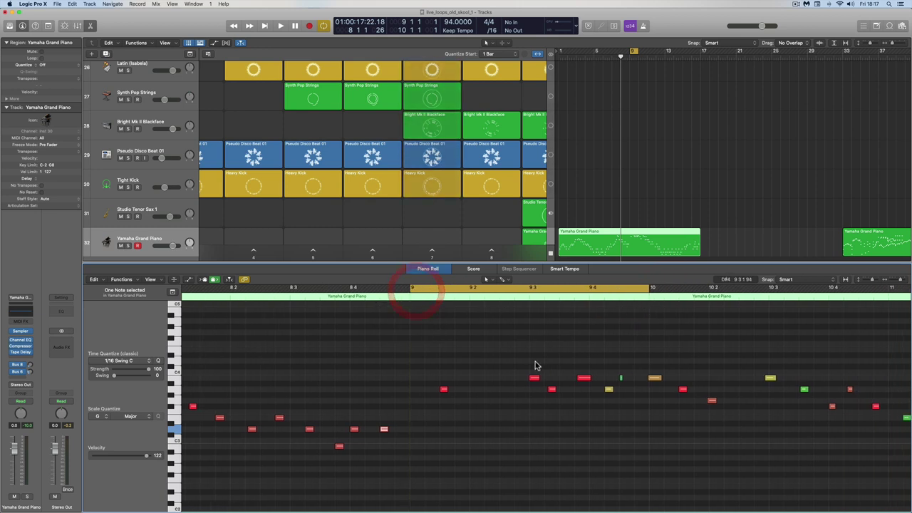
# - Lengthen the very short B3 note near the end of bar 9 and set its velocity to 110
pyautogui.moveTo(622, 378); pyautogui.dragTo(633, 378)
pyautogui.click(622, 379)
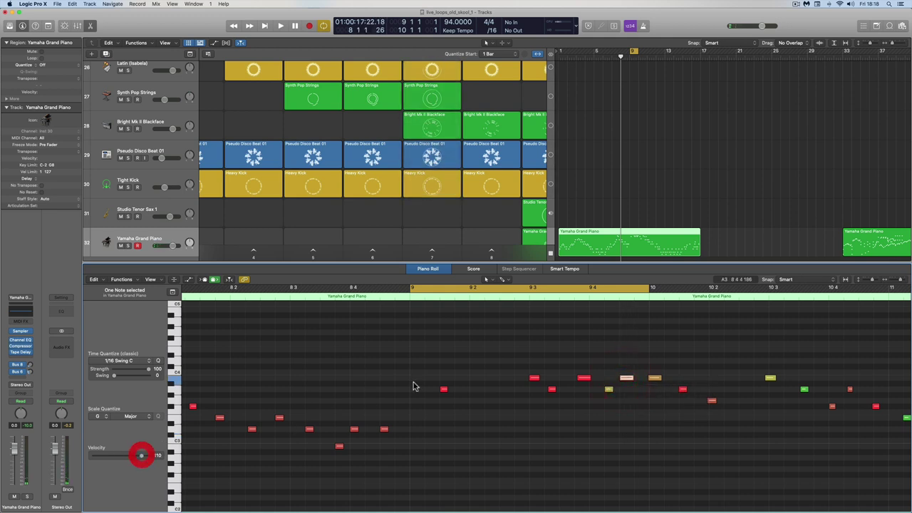
pyautogui.moveTo(459, 290); pyautogui.dragTo(460, 290)
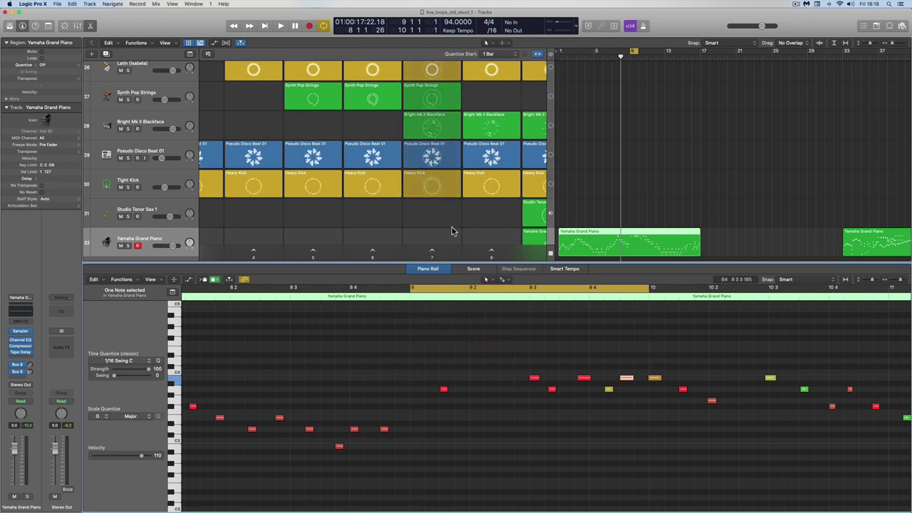
# - Play the bar 9 loop and draw a B3 on beat 2 and a D4 shortly after it with the Pencil tool
pyautogui.press('space')
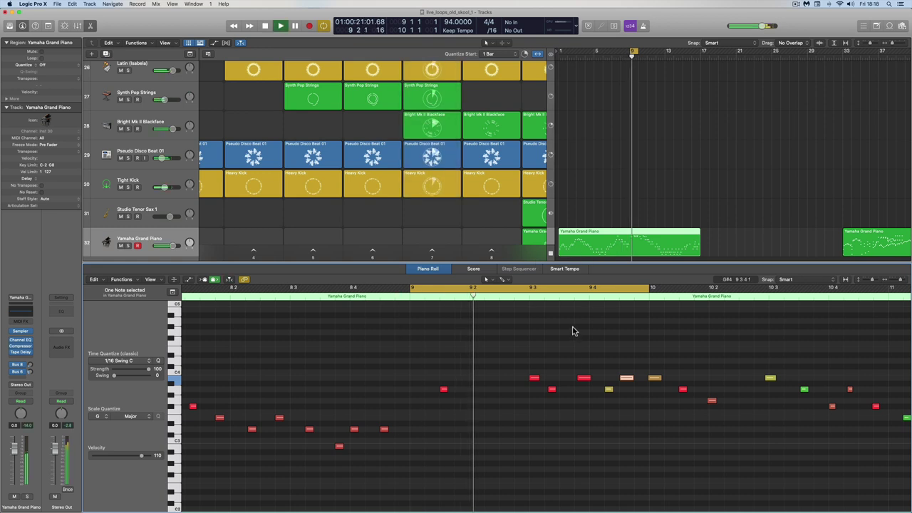
pyautogui.rightClick(474, 399)
pyautogui.click(485, 407)
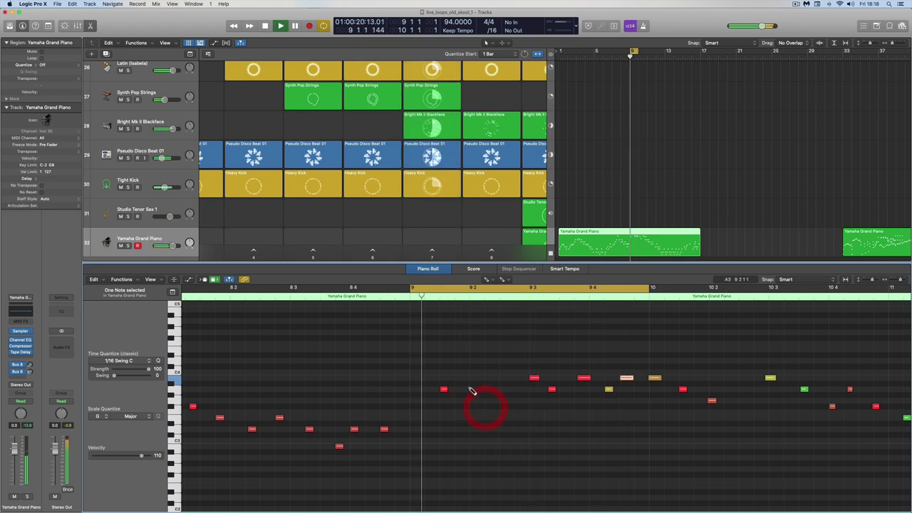
pyautogui.moveTo(472, 378); pyautogui.dragTo(485, 378)
pyautogui.click(505, 362)
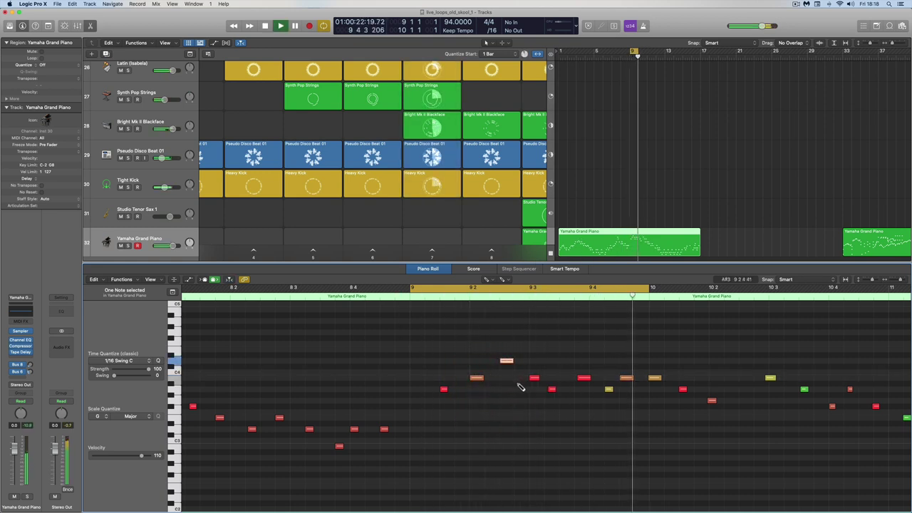
# - Restore the Pointer tool and quantize the A3 on beat 4 of bar 9, followed by that bar's eight notes
pyautogui.press('t')
pyautogui.press('t')
pyautogui.click(610, 389)
pyautogui.click(158, 362)
pyautogui.moveTo(424, 344); pyautogui.dragTo(635, 421)
pyautogui.click(158, 361)
# - Draw the notes D4, F#4 and B4 above the first three notes of bar 9 with the Pencil tool
pyautogui.rightClick(452, 414)
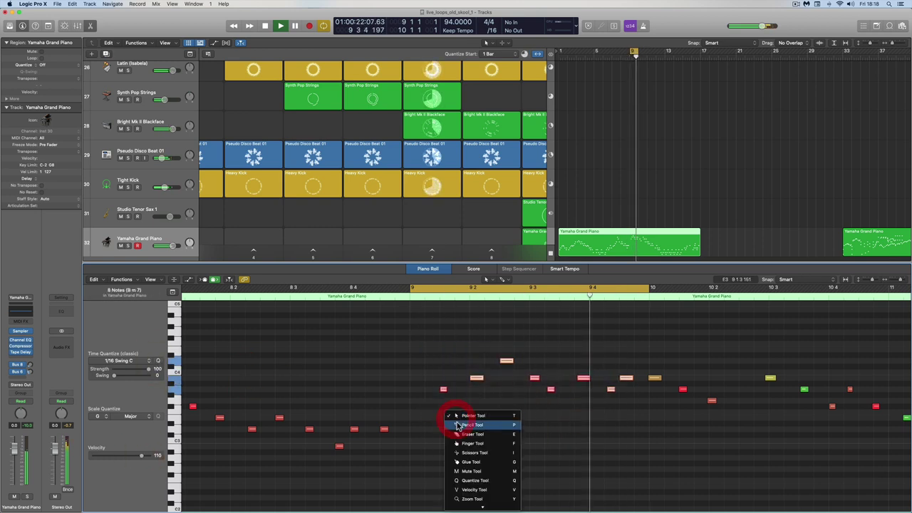
pyautogui.click(458, 424)
pyautogui.click(439, 400)
pyautogui.rightClick(452, 410)
pyautogui.click(450, 410)
pyautogui.rightClick(439, 400)
pyautogui.click(457, 419)
pyautogui.click(474, 333)
pyautogui.click(503, 315)
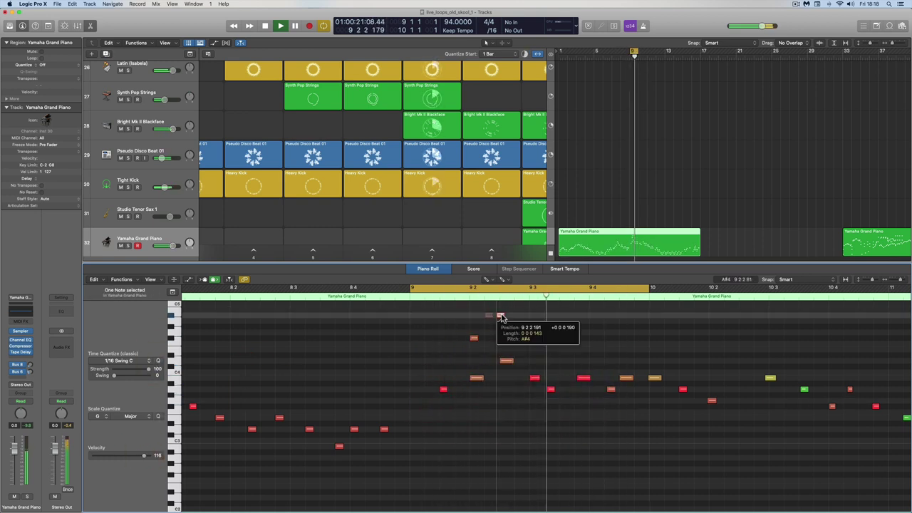
pyautogui.scroll(4, 498, 371)
pyautogui.click(442, 406)
# - Add the notes F#4, E4 and F#4 above the beat 3 phrase of bar 9 and quantize them
pyautogui.click(533, 387)
pyautogui.click(548, 398)
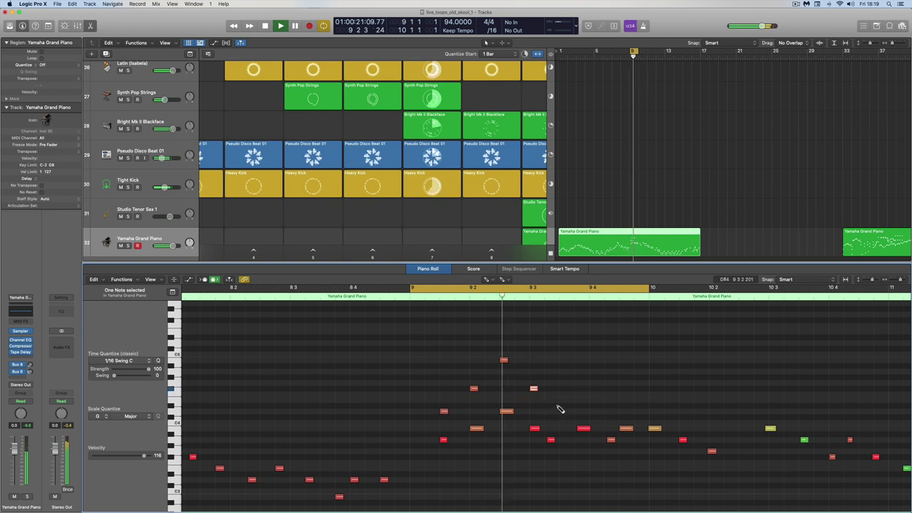
pyautogui.click(580, 387)
pyautogui.click(159, 361)
pyautogui.click(550, 400)
pyautogui.click(158, 362)
# - Draw an E4 and an F#4 above the last two notes of bar 9 and quantize the E4
pyautogui.rightClick(612, 392)
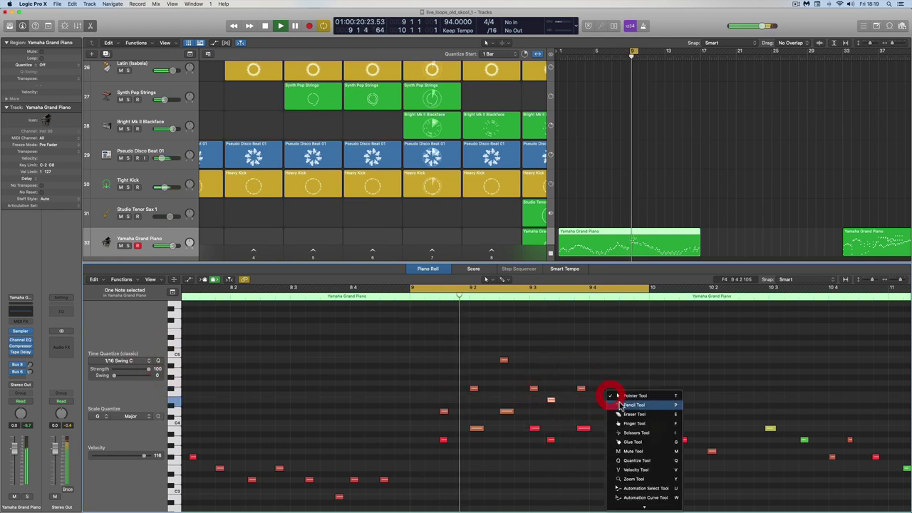
pyautogui.click(627, 406)
pyautogui.click(607, 399)
pyautogui.click(621, 388)
pyautogui.rightClick(613, 377)
pyautogui.click(628, 381)
pyautogui.click(608, 400)
pyautogui.click(158, 362)
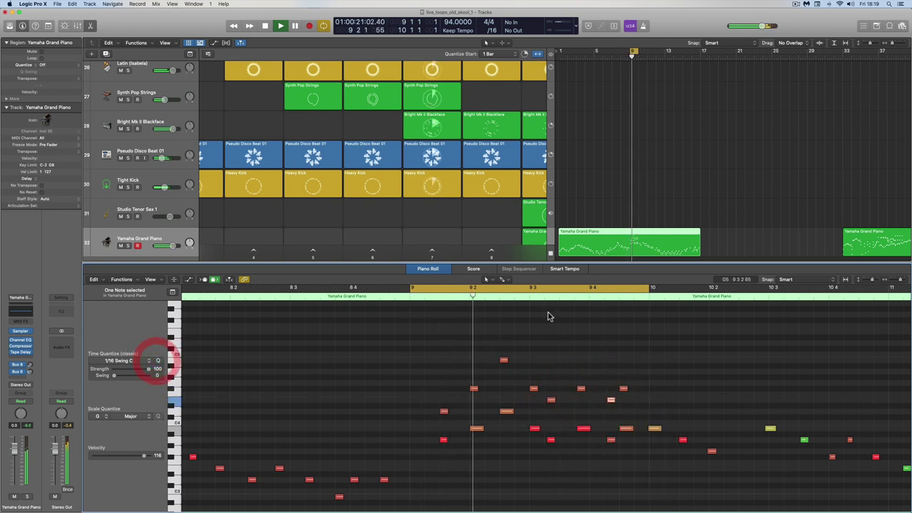
# - Move the cycle range to bar 10, extend its start back to bar 9, and play the two-bar loop
pyautogui.moveTo(522, 290); pyautogui.dragTo(726, 297)
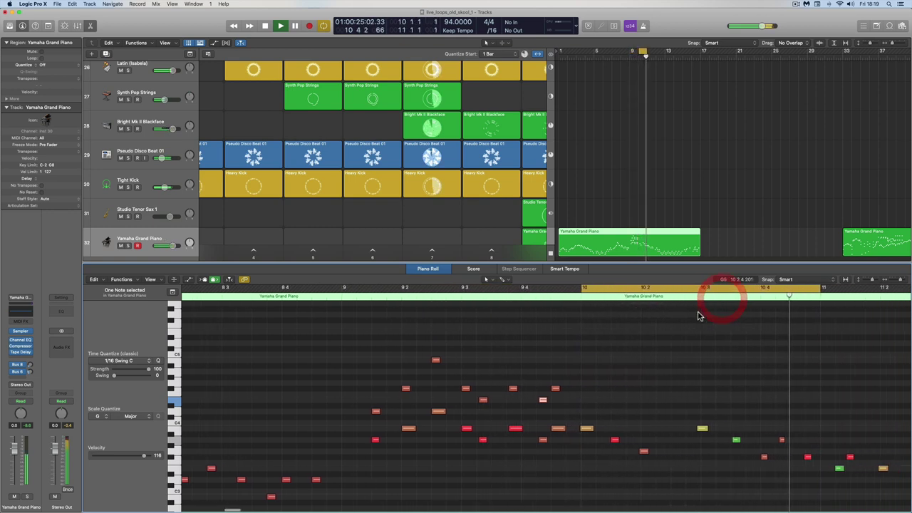
pyautogui.press('space')
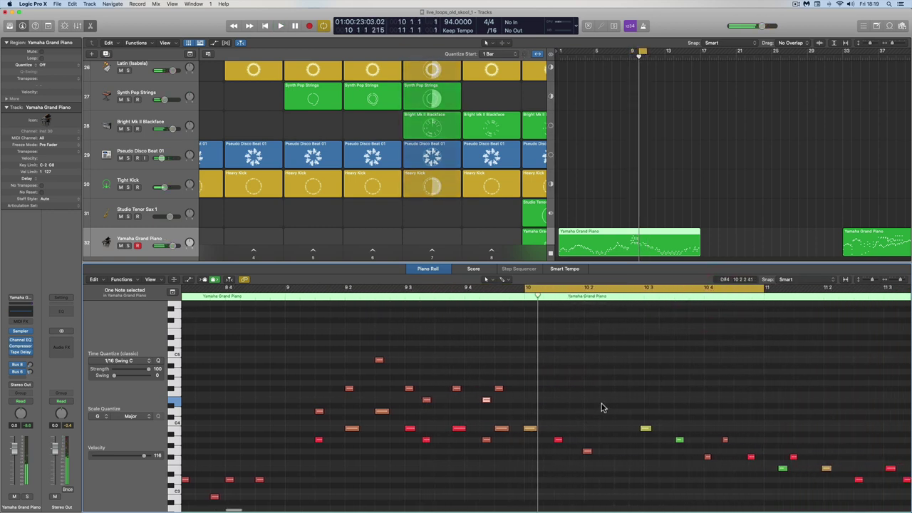
pyautogui.hscroll(3, 601, 407)
pyautogui.moveTo(460, 289); pyautogui.dragTo(245, 309)
pyautogui.press('space')
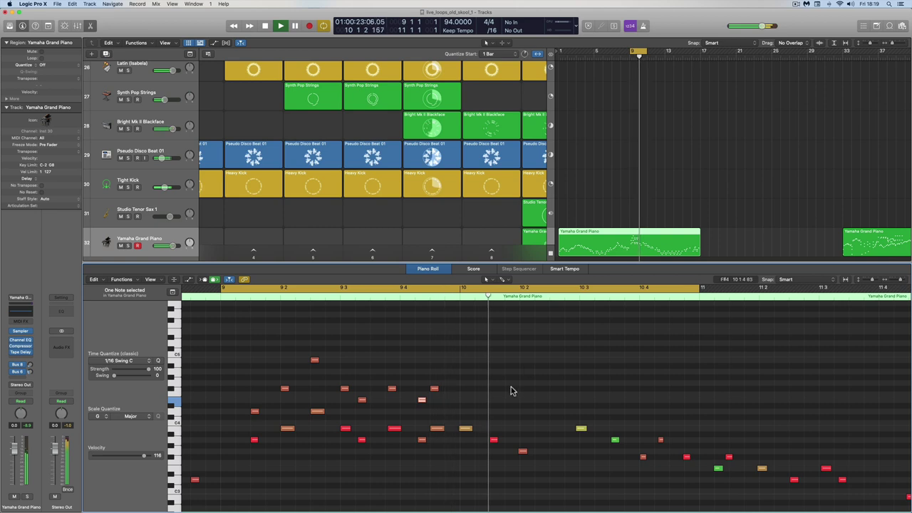
# - Lower the G3 on beat 2 of bar 10 to F#3
pyautogui.rightClick(522, 411)
pyautogui.click(523, 413)
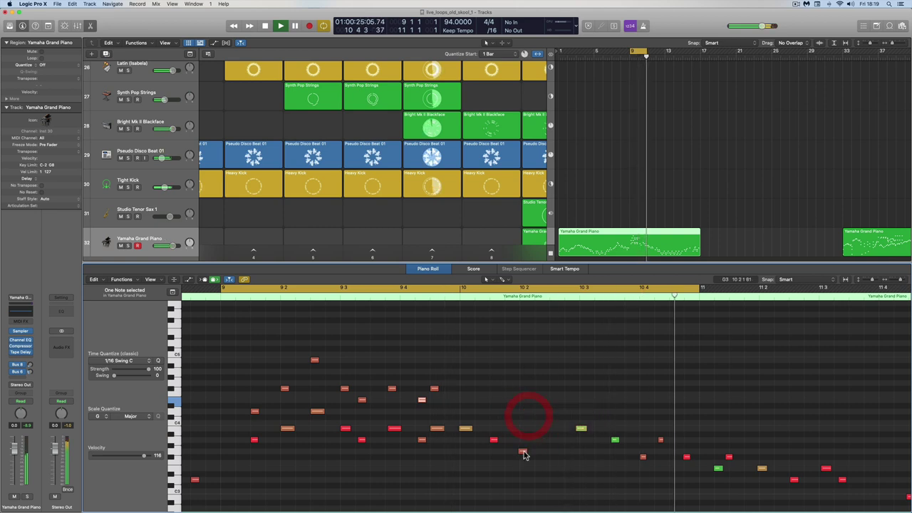
pyautogui.moveTo(523, 453); pyautogui.dragTo(524, 459)
# - Rework the notes around beat 3 of bar 10 into A3, D4 and B3, and quantize the bar's notes up to there
pyautogui.scroll(-3, 524, 457)
pyautogui.click(470, 409)
pyautogui.click(556, 418)
pyautogui.moveTo(580, 408); pyautogui.dragTo(585, 436)
pyautogui.moveTo(558, 418); pyautogui.dragTo(585, 390)
pyautogui.click(585, 436)
pyautogui.moveTo(615, 418); pyautogui.dragTo(615, 407)
pyautogui.moveTo(458, 447); pyautogui.dragTo(627, 377)
pyautogui.click(158, 360)
# - Move the B3 after beat 3 of bar 10 slightly earlier and shift the F#3 from beat 4 to follow it
pyautogui.keyDown('super'); pyautogui.click(599, 407); pyautogui.keyUp('super')
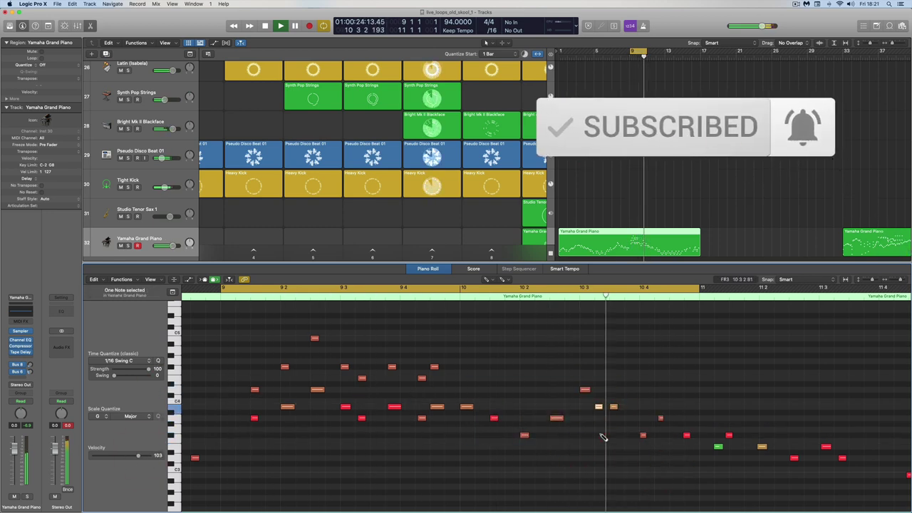
pyautogui.keyDown('super'); pyautogui.click(628, 419); pyautogui.keyUp('super')
pyautogui.click(644, 436)
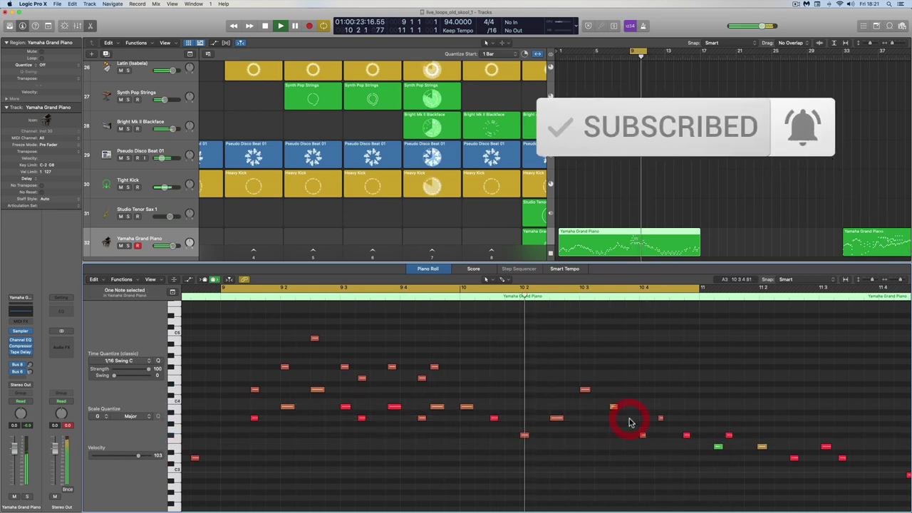
pyautogui.moveTo(630, 419); pyautogui.dragTo(600, 407)
pyautogui.moveTo(644, 435); pyautogui.dragTo(619, 437)
# - Draw an F#3 on beat 4 of bar 10 with the Pencil tool and restore the Pointer tool
pyautogui.rightClick(428, 470)
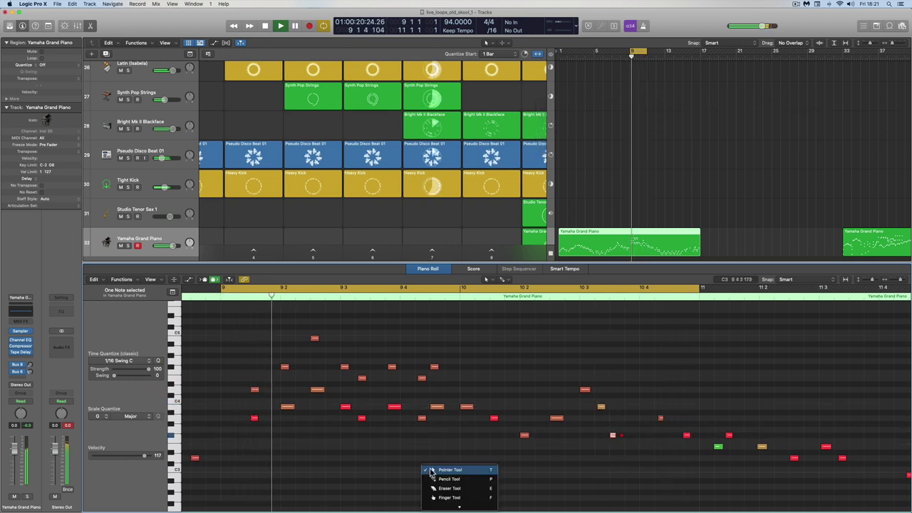
pyautogui.click(456, 477)
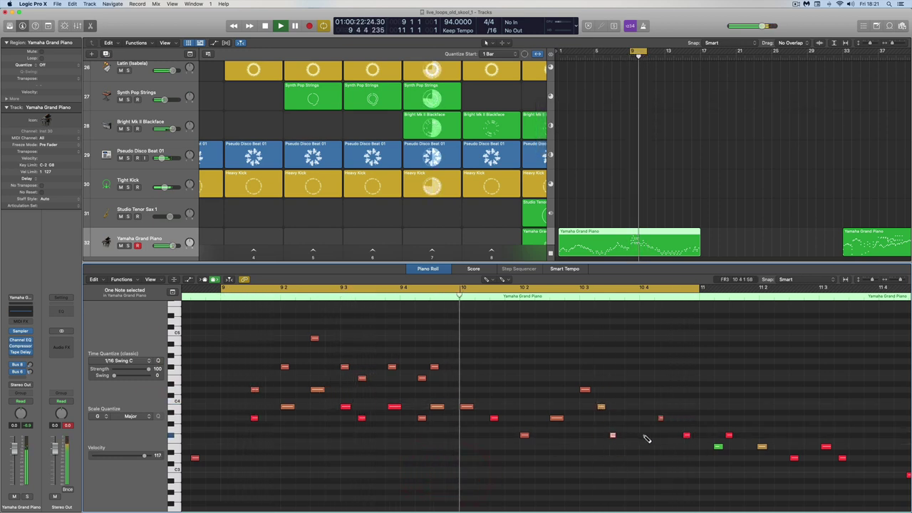
pyautogui.click(644, 435)
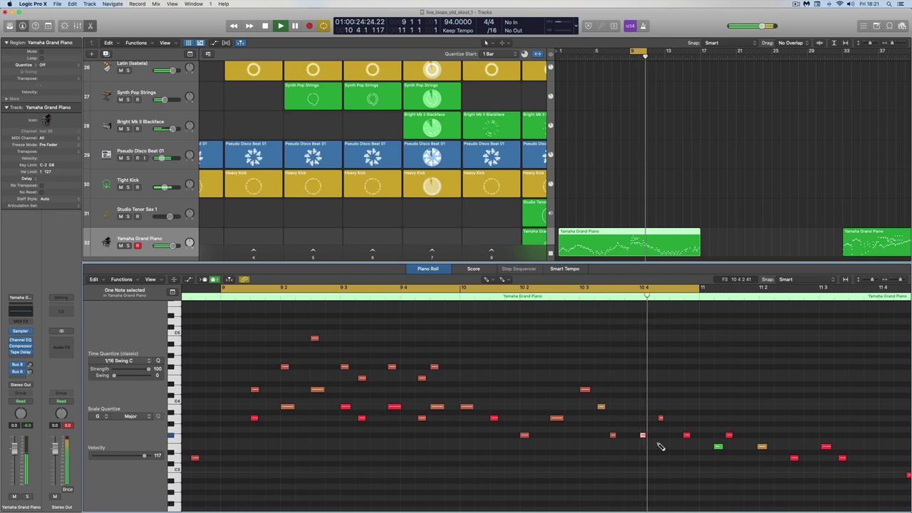
pyautogui.rightClick(661, 446)
pyautogui.click(661, 443)
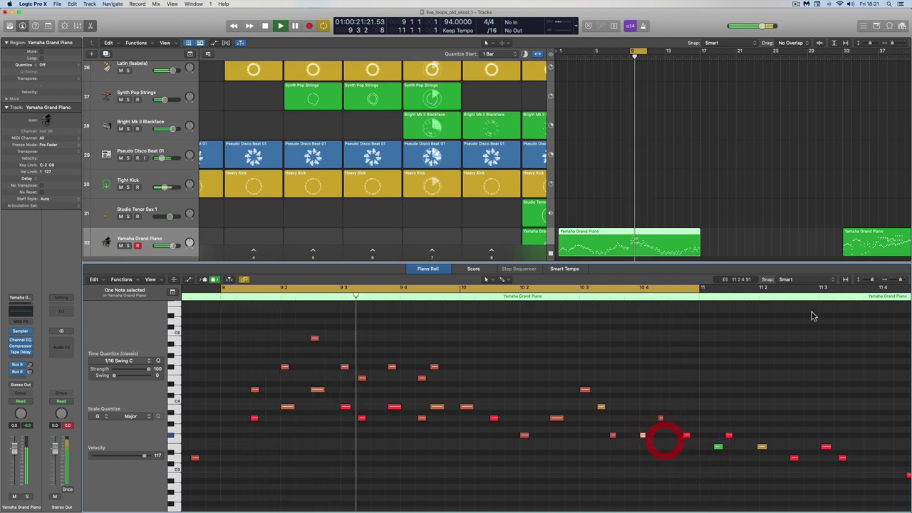
# - Set the cycle range to exactly bars 11 and 12
pyautogui.click(893, 281)
pyautogui.click(886, 283)
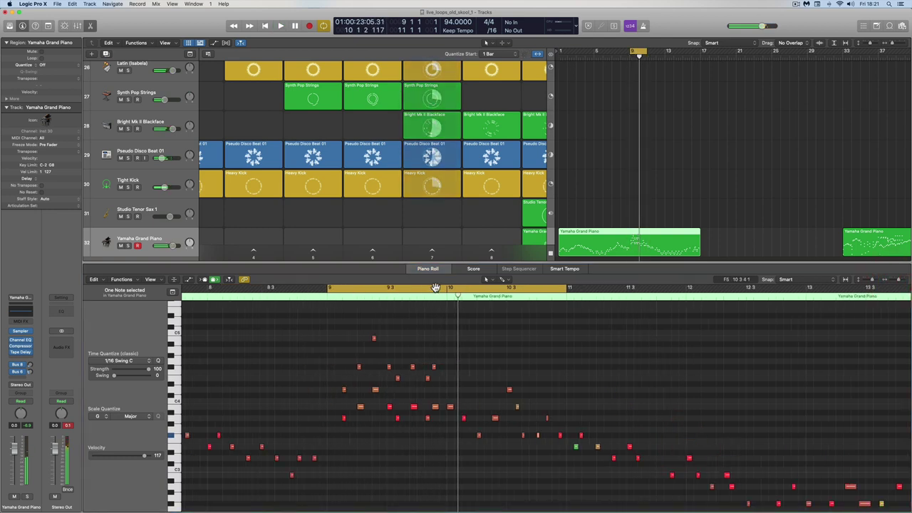
pyautogui.moveTo(436, 288); pyautogui.dragTo(660, 295)
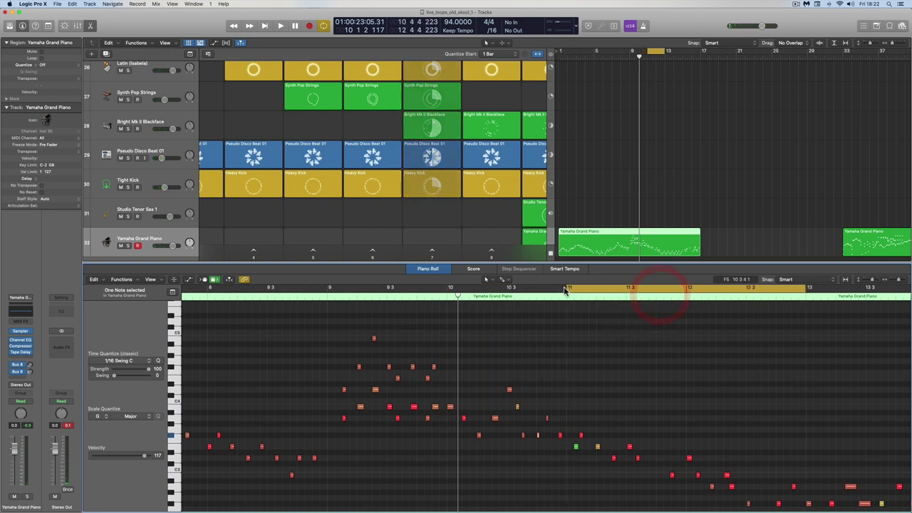
pyautogui.moveTo(565, 291); pyautogui.dragTo(570, 291)
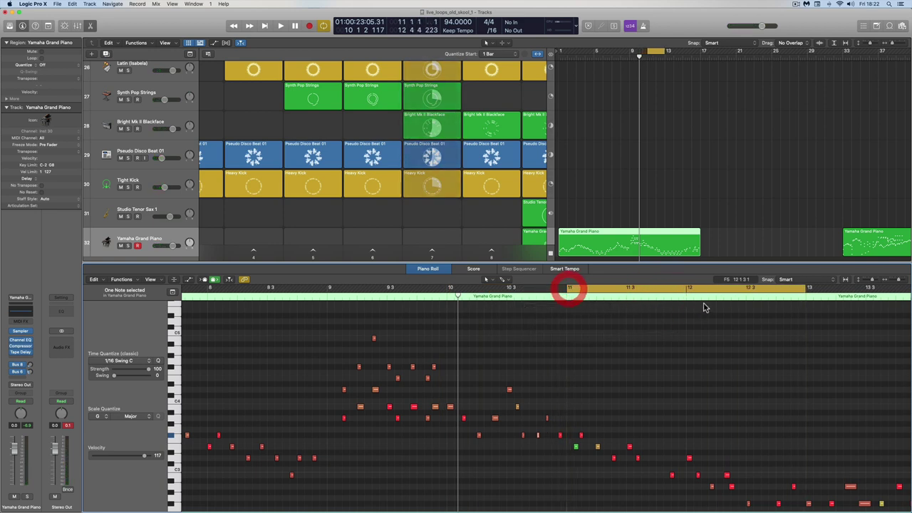
pyautogui.moveTo(803, 286); pyautogui.dragTo(798, 295)
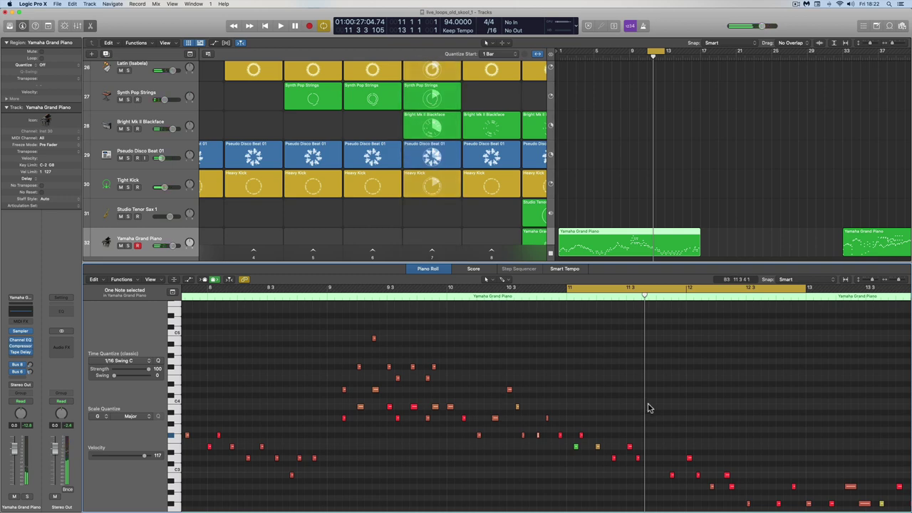
# - Play the loop over bars 11 and 12 and drag the cycle range on to the following bars
pyautogui.press('space')
pyautogui.hscroll(4, 649, 409)
pyautogui.scroll(-2, 649, 408)
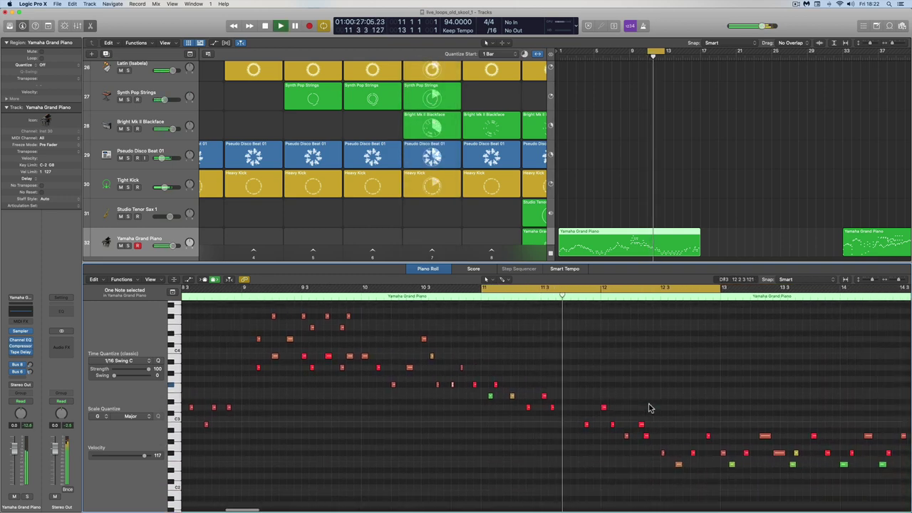
pyautogui.hscroll(2, 650, 408)
pyautogui.hscroll(3, 627, 410)
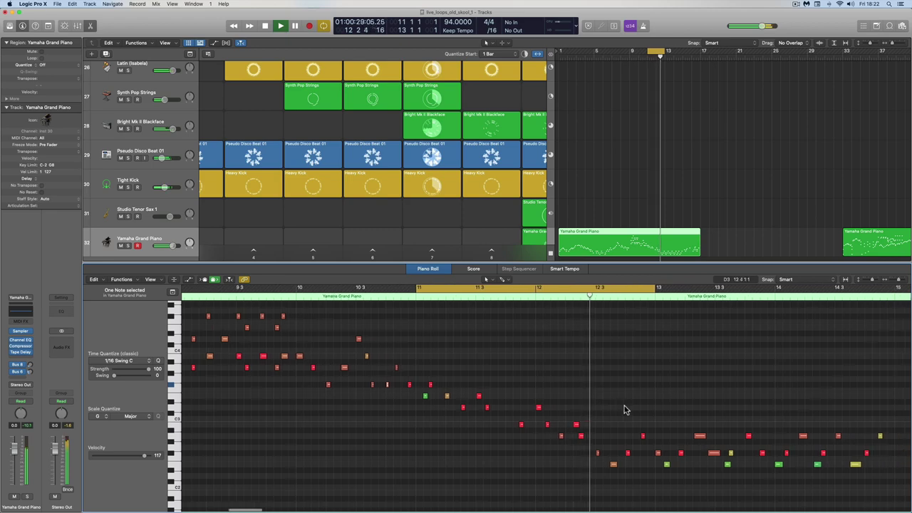
pyautogui.hscroll(1, 624, 410)
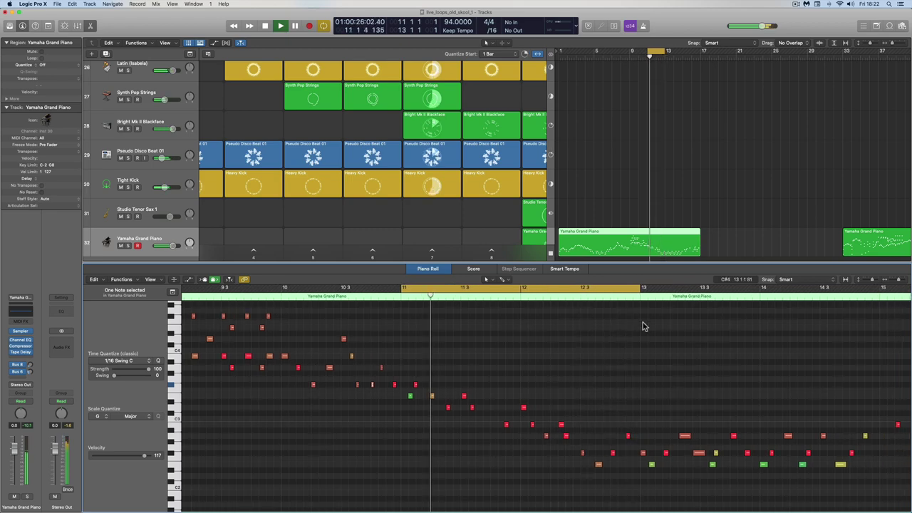
pyautogui.moveTo(640, 289); pyautogui.dragTo(874, 312)
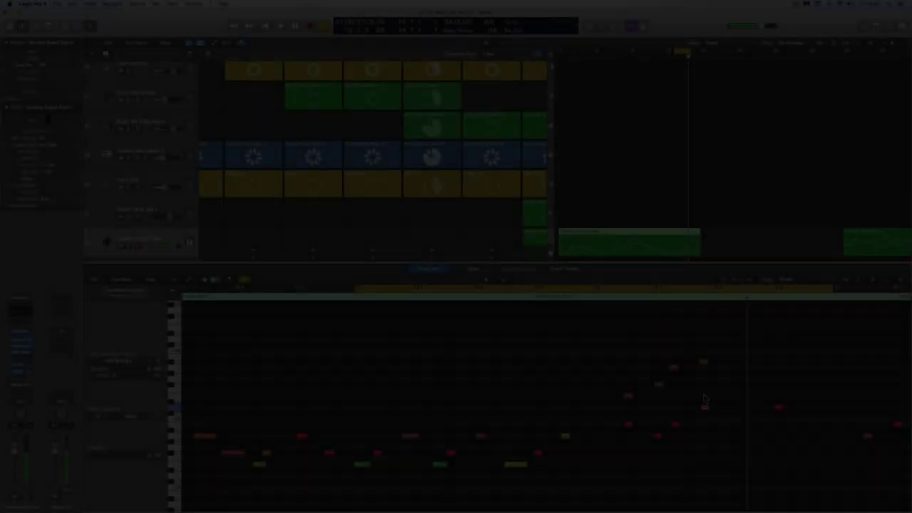
# - Raise the A#3 just before beat 3 of bar 15 to B3 and stop playback
pyautogui.click(704, 363)
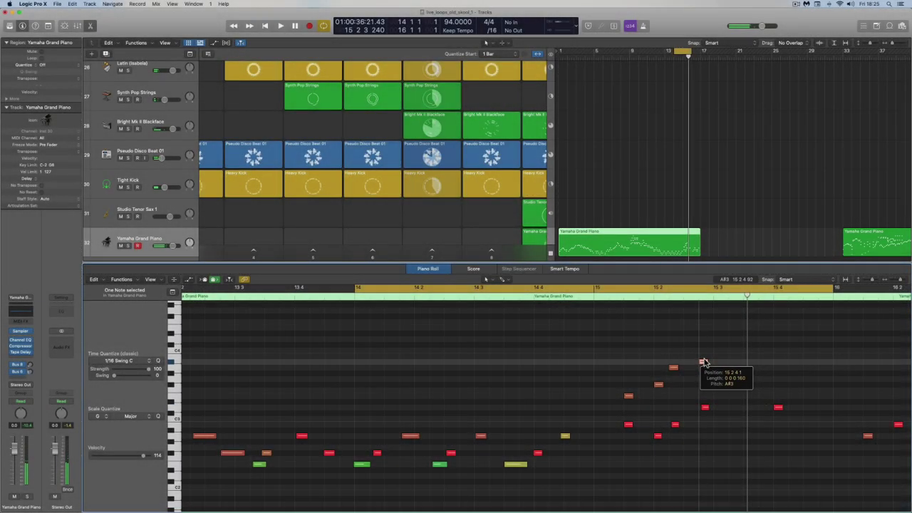
pyautogui.moveTo(704, 362); pyautogui.dragTo(703, 357)
pyautogui.press('space')
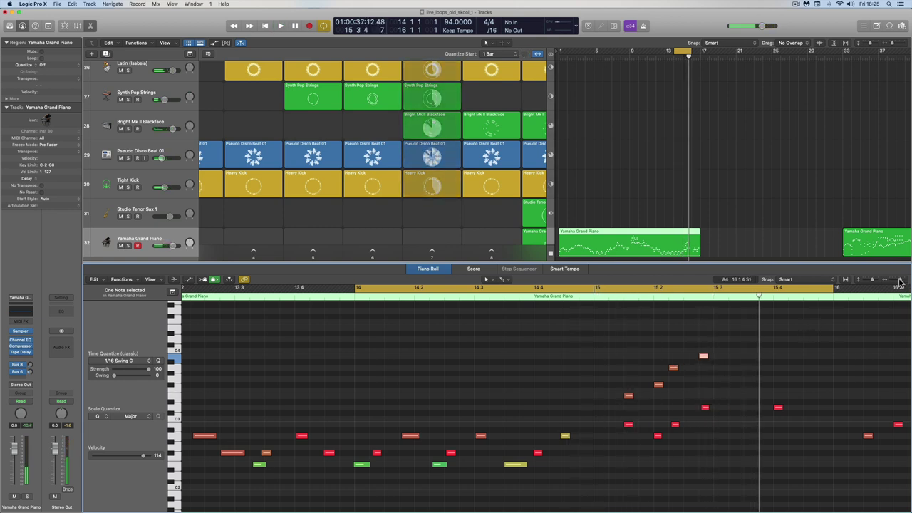
# - Extend the cycle range over the whole piano region, from bar 1 to the end of bar 16
pyautogui.moveTo(900, 282); pyautogui.dragTo(878, 293)
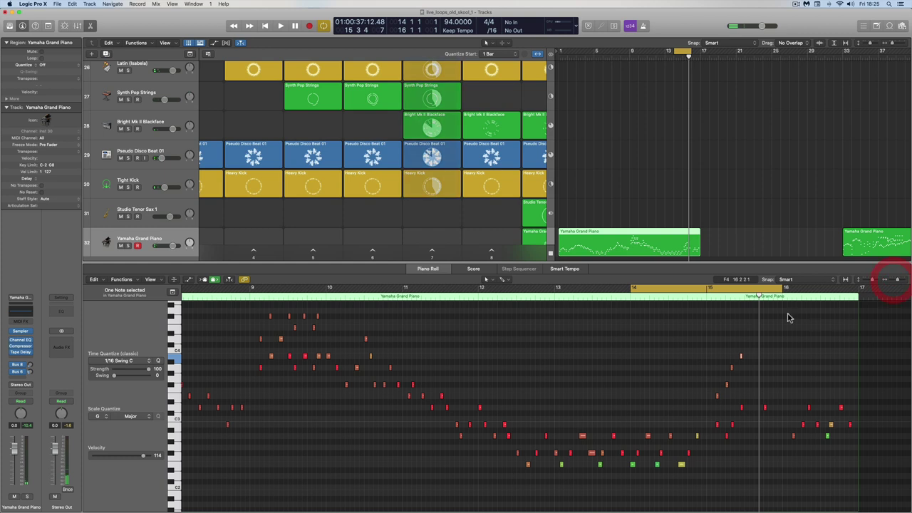
pyautogui.hscroll(-3, 656, 298)
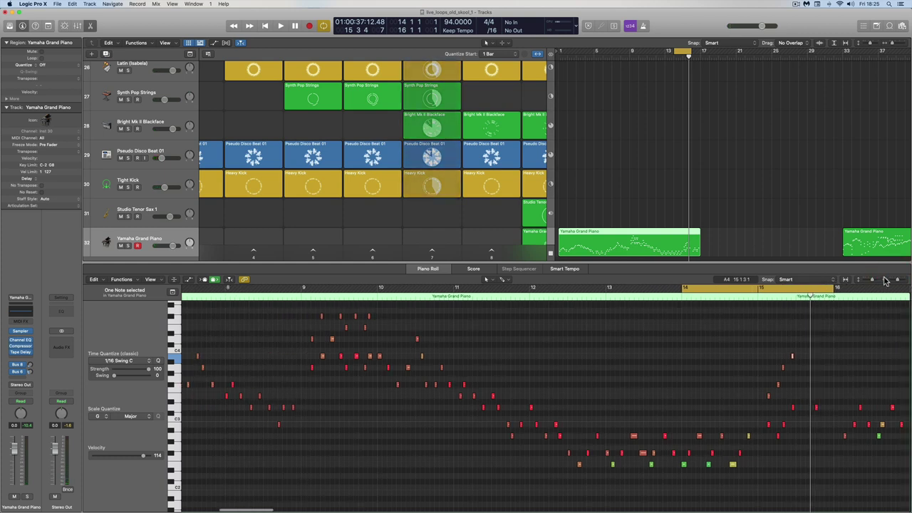
pyautogui.moveTo(898, 282); pyautogui.dragTo(895, 283)
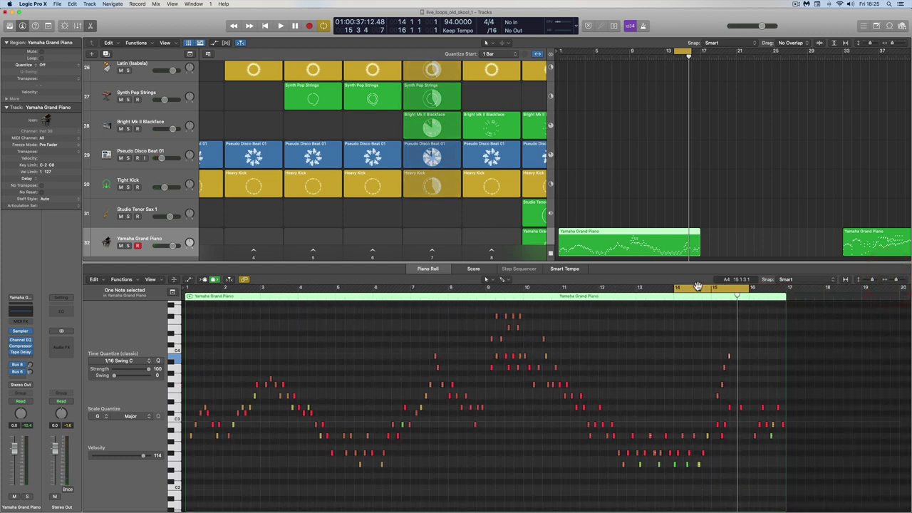
pyautogui.moveTo(674, 290); pyautogui.dragTo(184, 294)
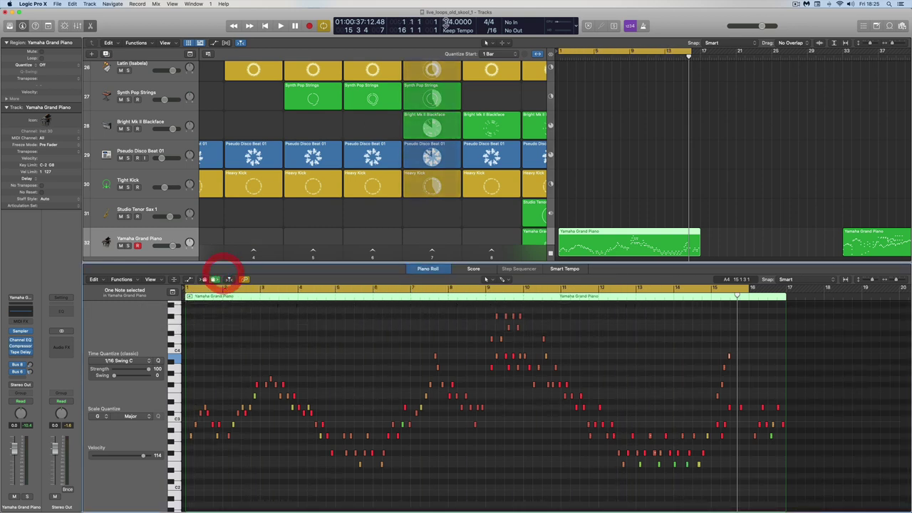
pyautogui.moveTo(749, 291); pyautogui.dragTo(784, 296)
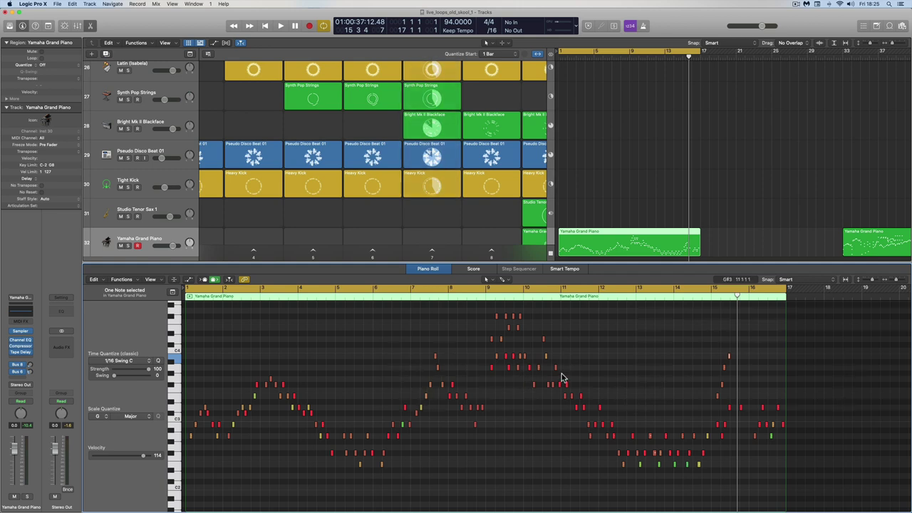
# - Listen to the edited solo from about bar 9 and again from about bar 8
pyautogui.click(482, 296)
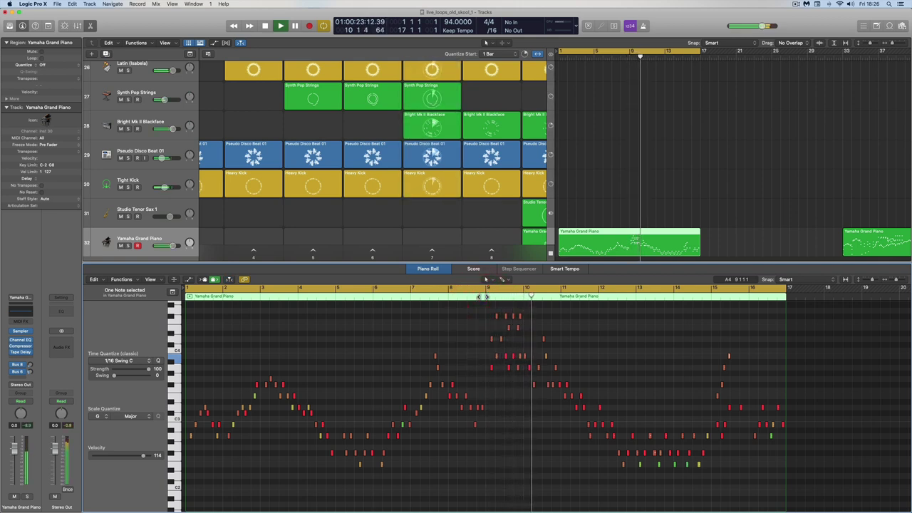
pyautogui.hscroll(1, 442, 300)
pyautogui.click(442, 299)
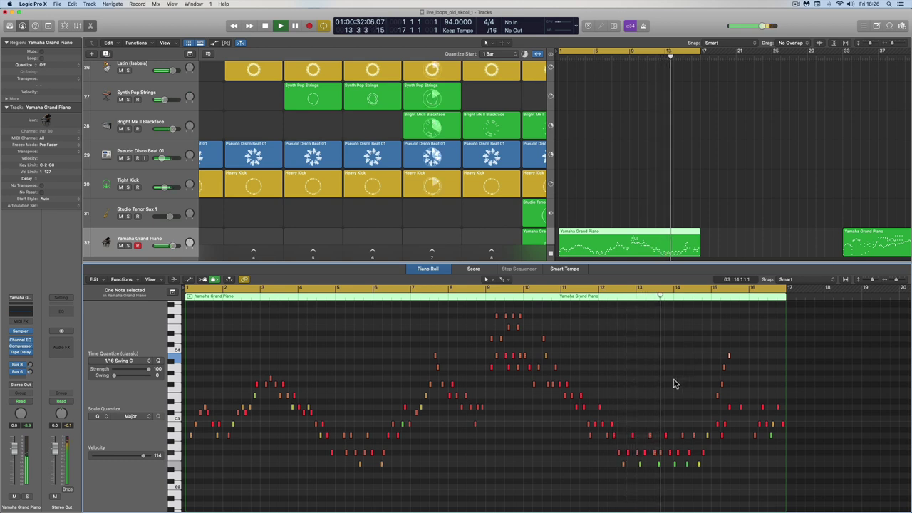
pyautogui.scroll(-1, 673, 384)
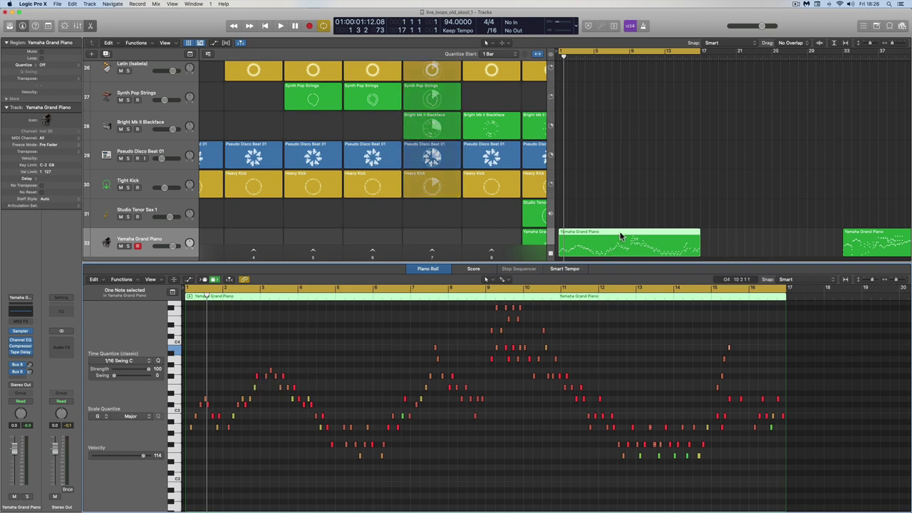
# - Place the edited Yamaha Grand Piano region in the track's scene 7 cell of the Live Loops grid and select that cell
pyautogui.moveTo(620, 237); pyautogui.dragTo(445, 241)
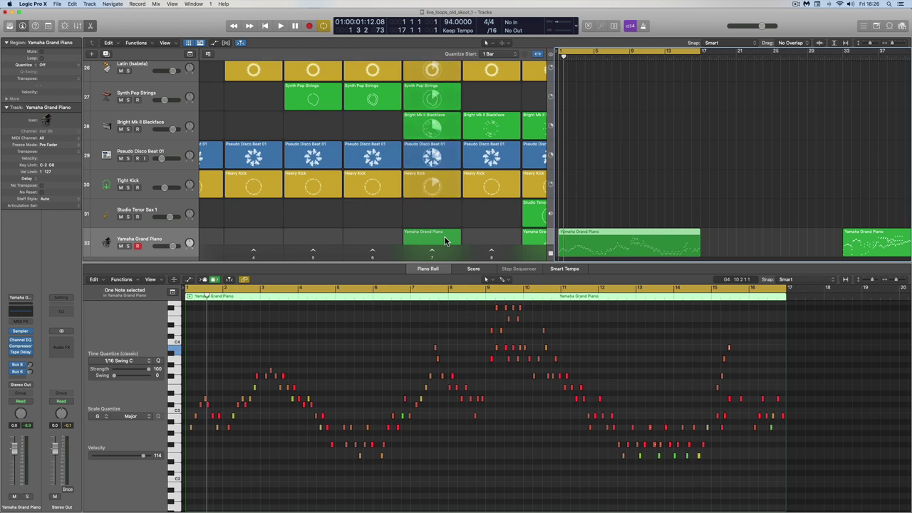
pyautogui.click(445, 241)
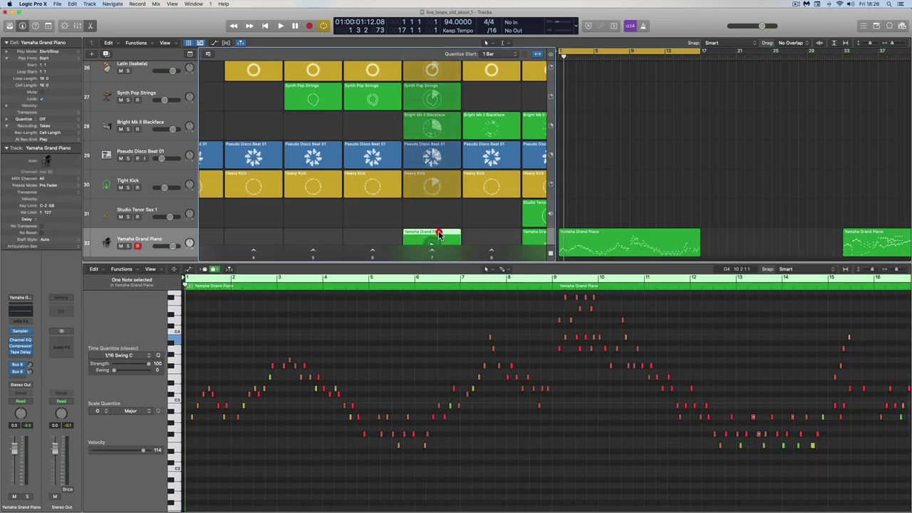
# - Close the note editor, and lower the Yamaha Grand Piano track's volume to -0.9 dB while scene 7 plays
pyautogui.click(438, 236)
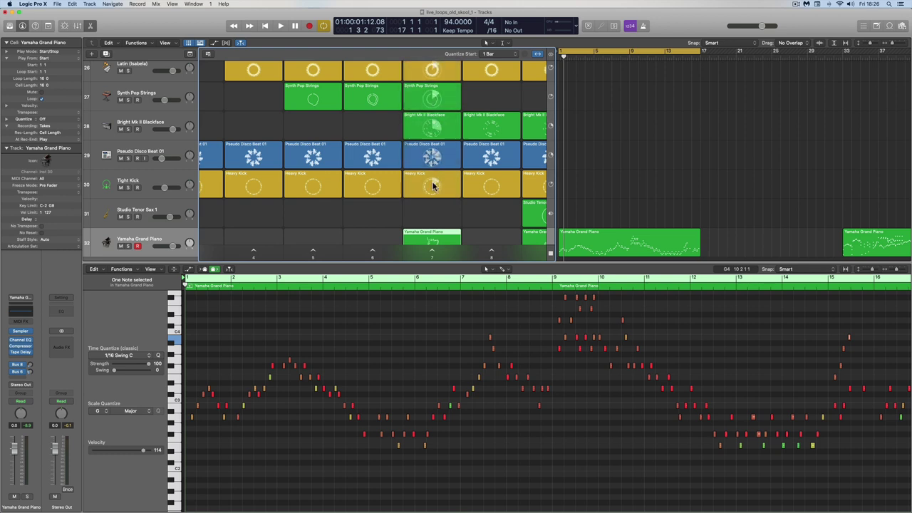
pyautogui.click(92, 27)
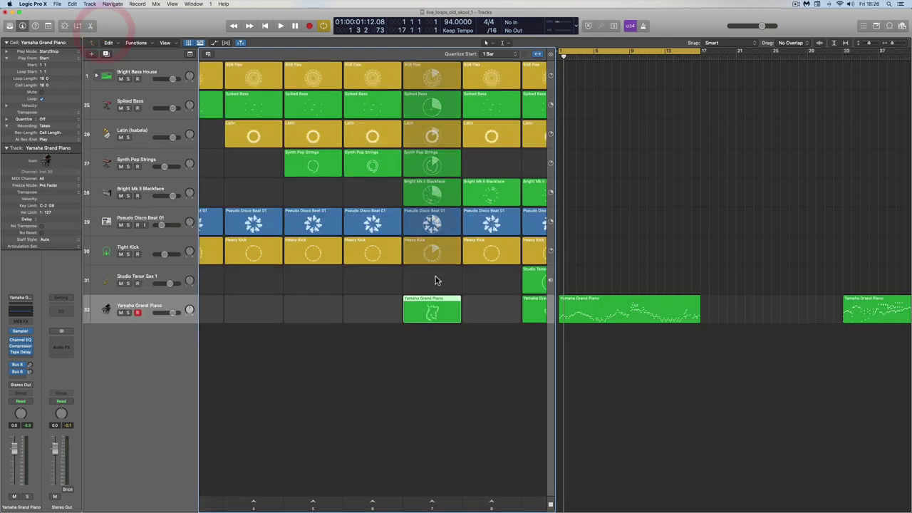
pyautogui.click(440, 305)
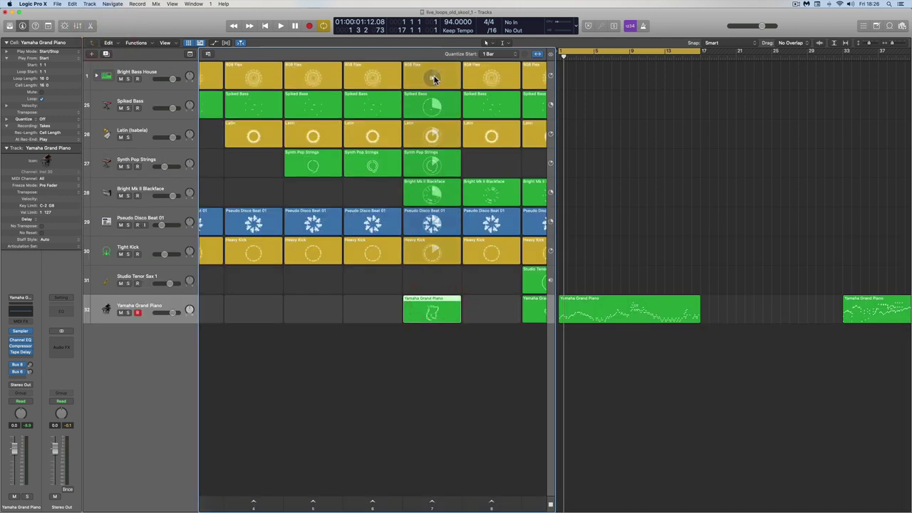
pyautogui.click(432, 503)
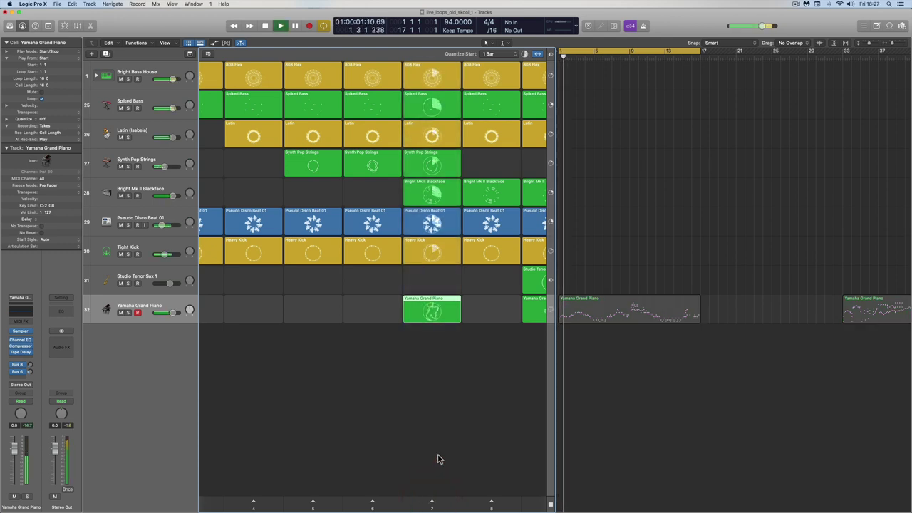
pyautogui.moveTo(175, 316); pyautogui.dragTo(169, 315)
pyautogui.press('space')
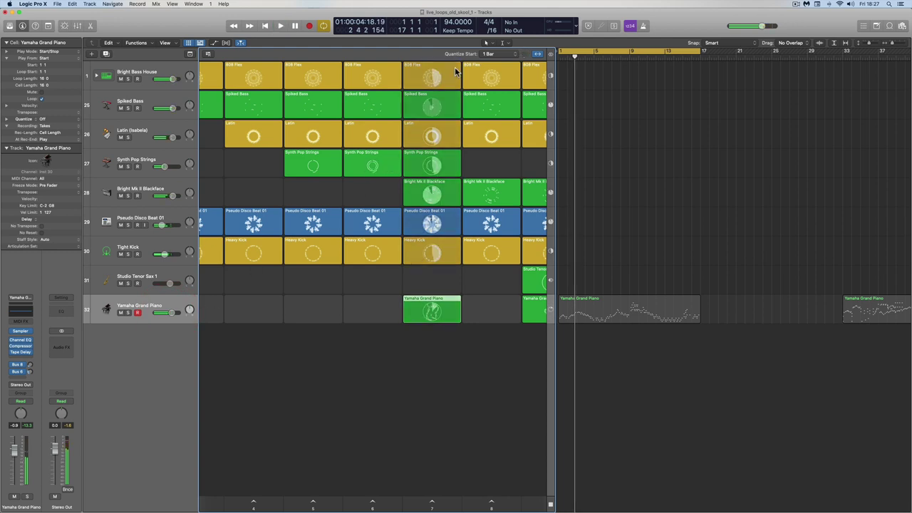
# - Raise the project tempo to 112 BPM while listening to scene 7
pyautogui.moveTo(451, 29); pyautogui.dragTo(449, 0)
pyautogui.press('space')
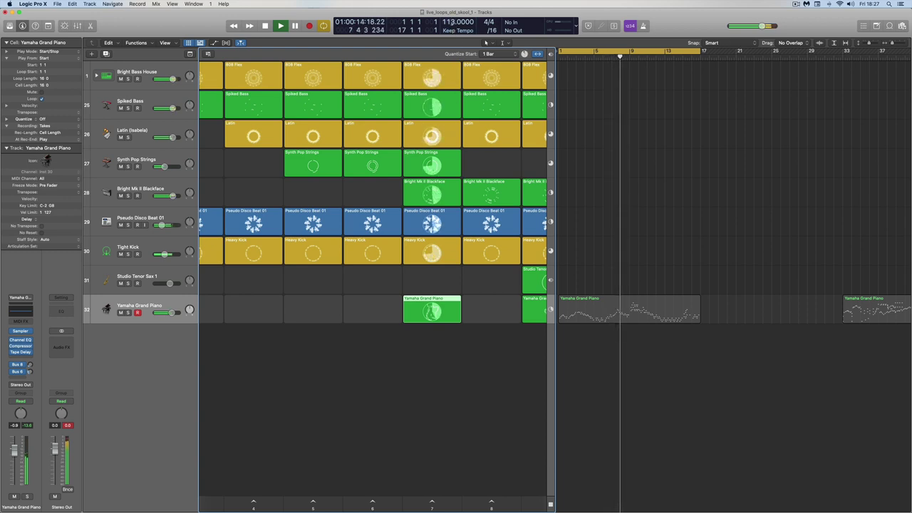
pyautogui.moveTo(452, 22); pyautogui.dragTo(452, 24)
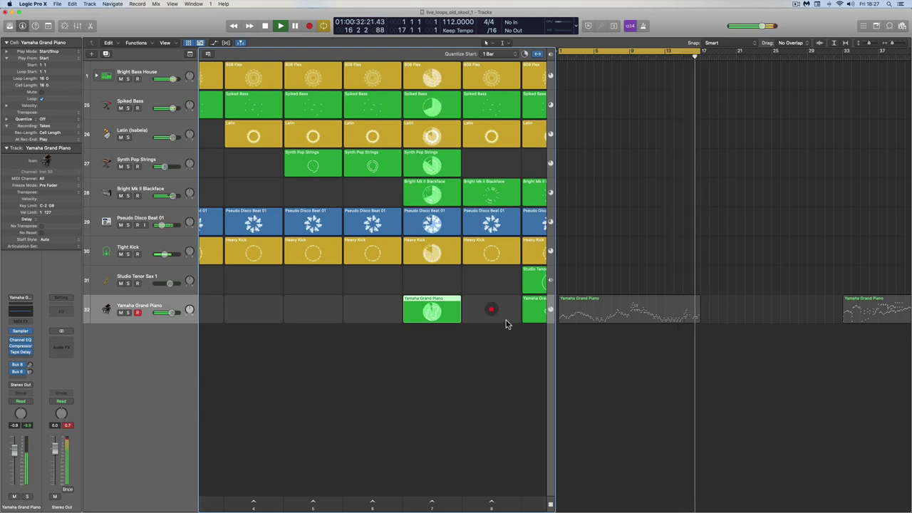
# - Play scene 9, move its Yamaha Grand Piano cell to scene 8 on the same track, and stop playback
pyautogui.hscroll(3, 513, 470)
pyautogui.hscroll(2, 509, 468)
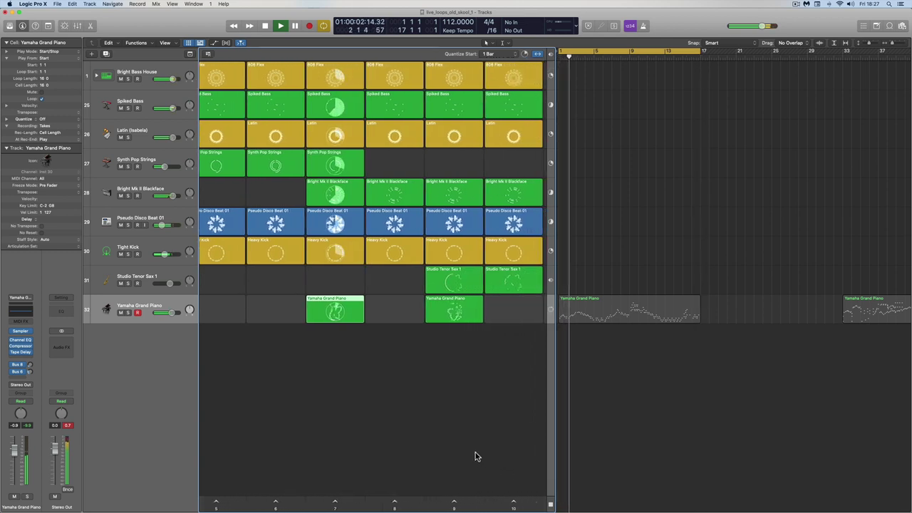
pyautogui.press('space')
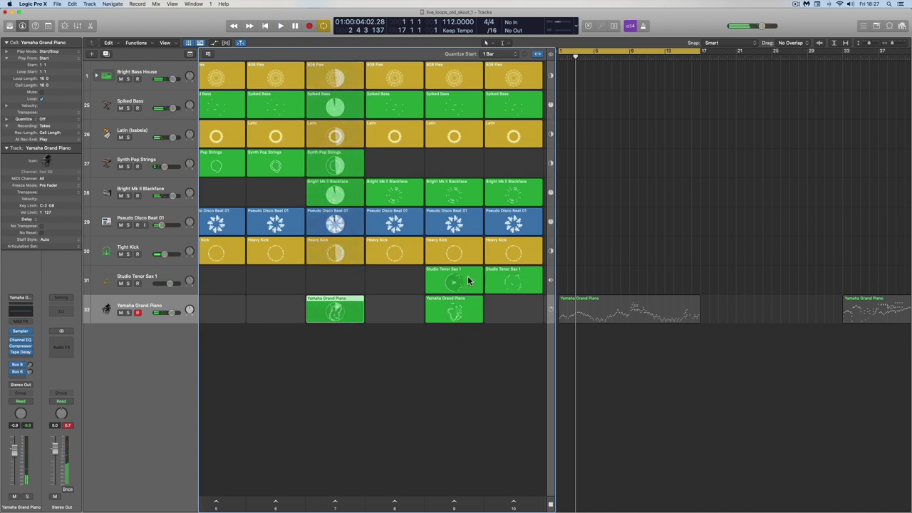
pyautogui.click(454, 504)
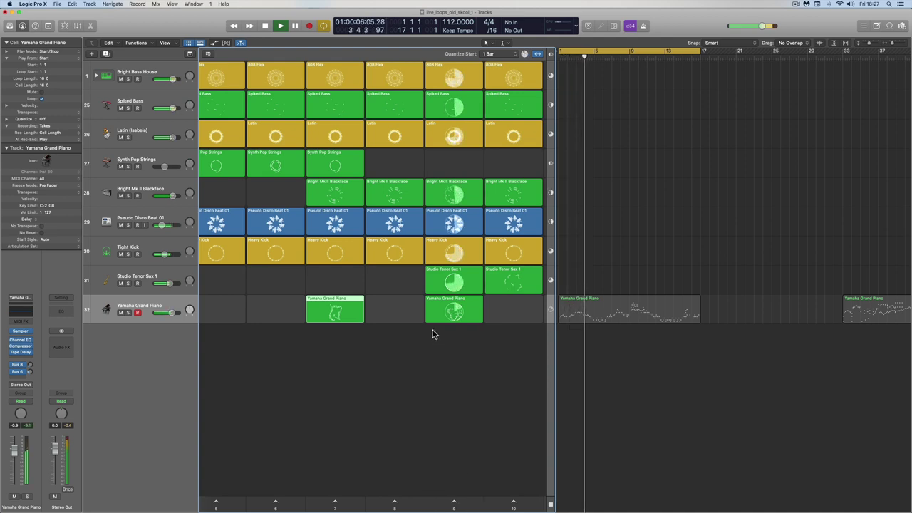
pyautogui.moveTo(454, 305); pyautogui.dragTo(396, 309)
pyautogui.press('space')
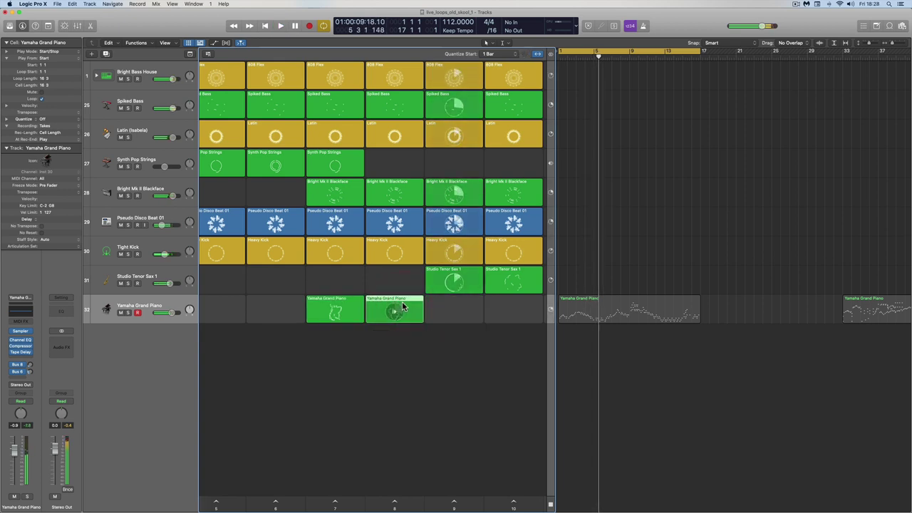
pyautogui.click(338, 300)
pyautogui.click(396, 304)
pyautogui.click(349, 301)
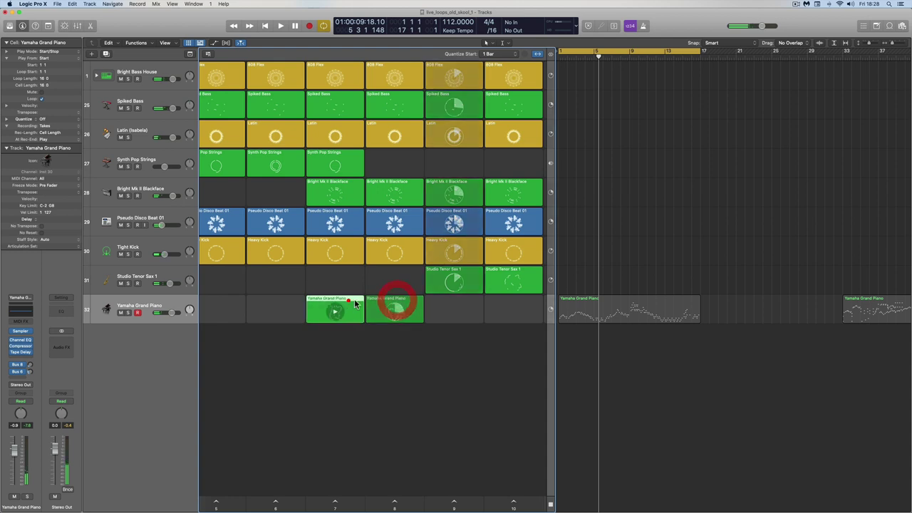
pyautogui.click(376, 301)
pyautogui.click(349, 300)
pyautogui.click(387, 301)
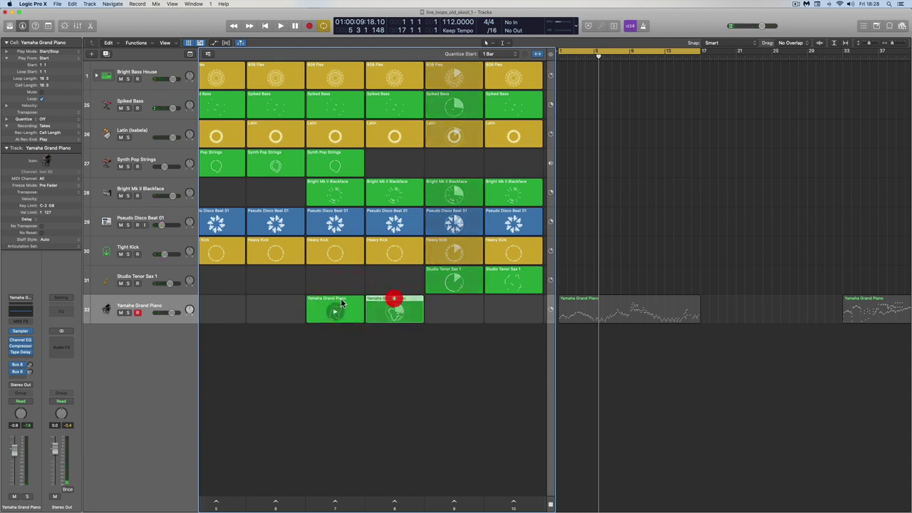
# - Play scene 7 briefly and delete its Yamaha Grand Piano cell
pyautogui.click(340, 300)
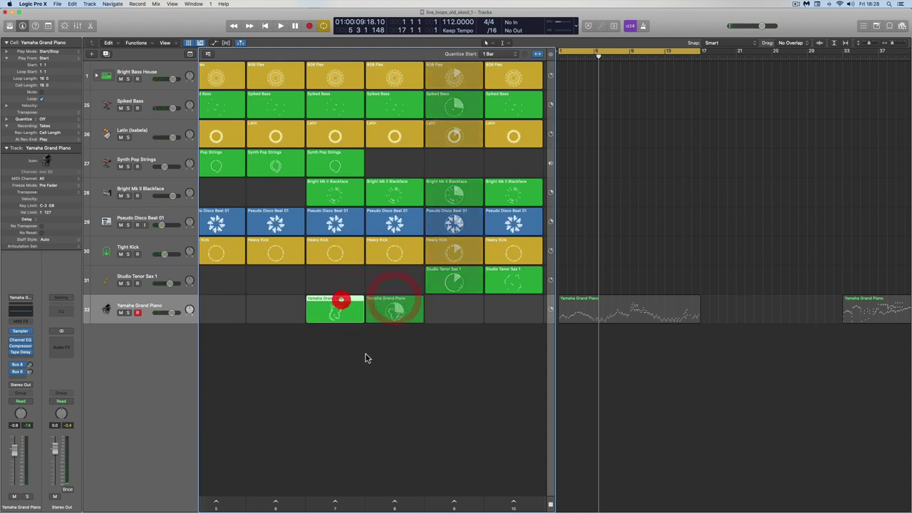
pyautogui.click(335, 504)
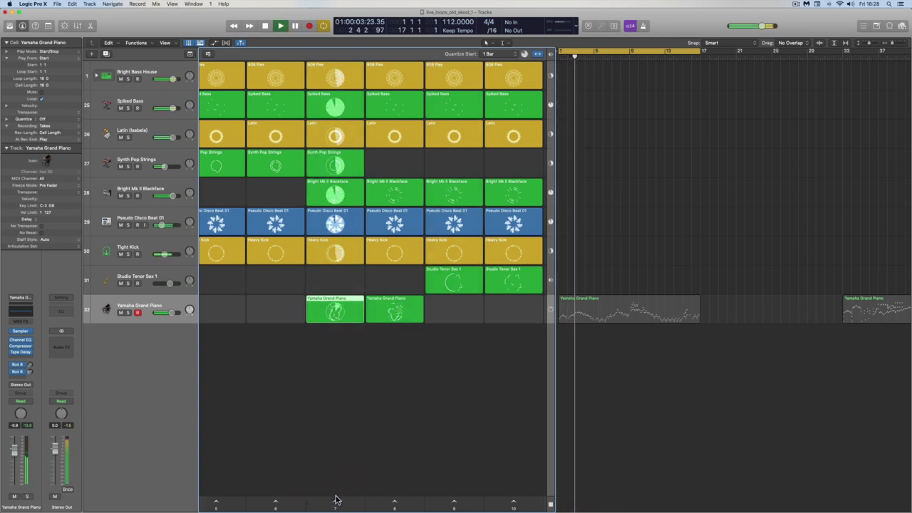
pyautogui.press('space')
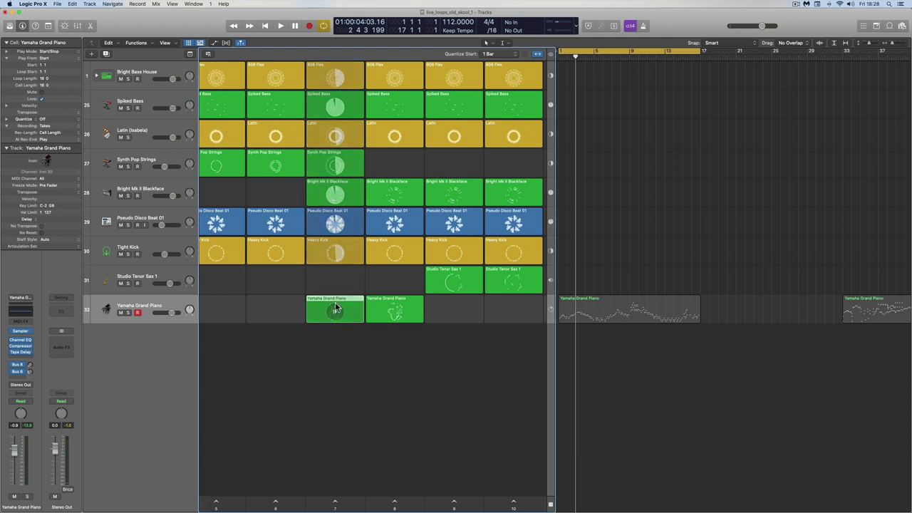
pyautogui.press('Delete')
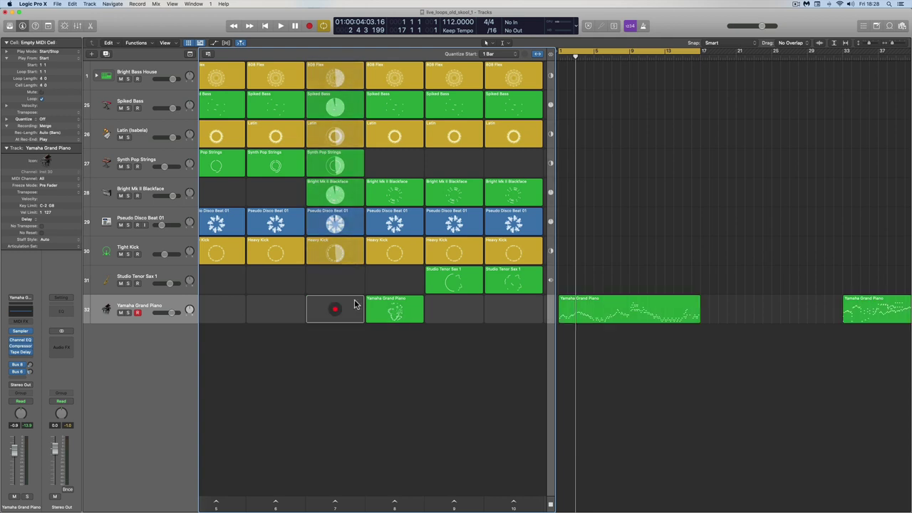
# - Set the piano track to timeline playback and open its region at bars 1 to 16 in the Piano Roll
pyautogui.click(591, 301)
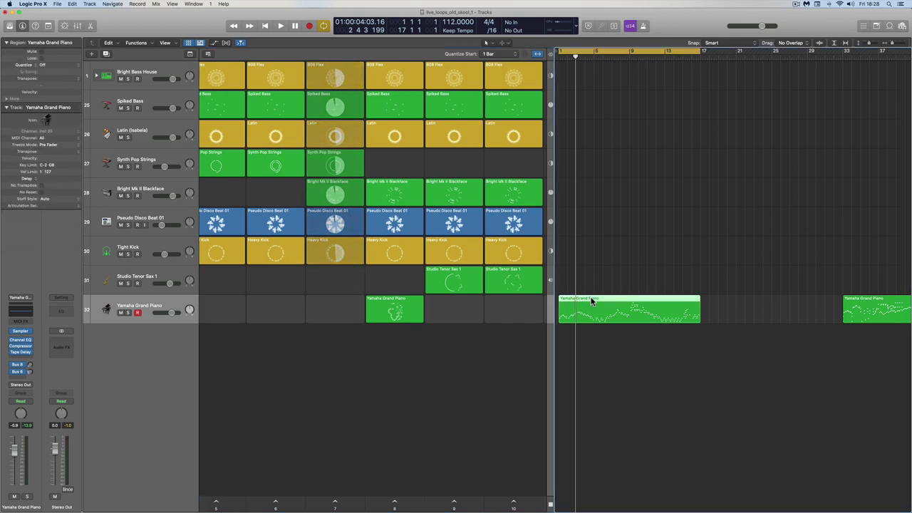
pyautogui.click(552, 314)
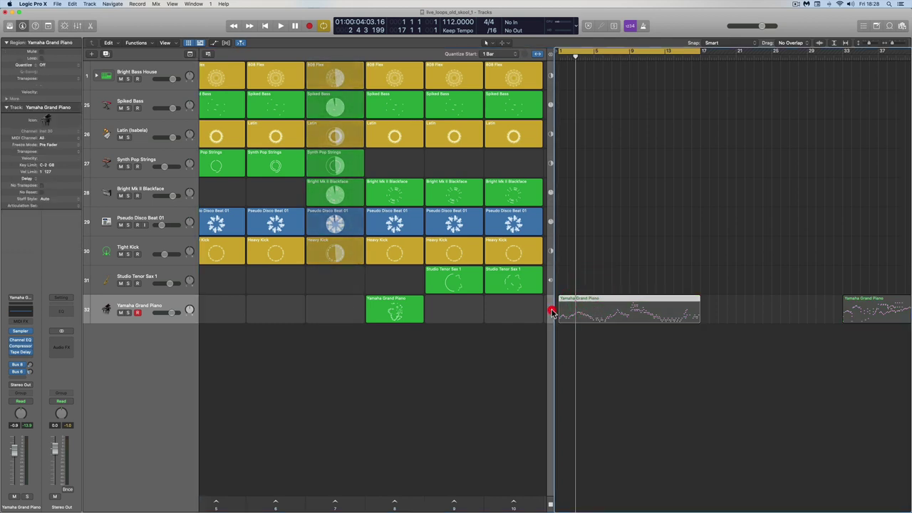
pyautogui.doubleClick(597, 299)
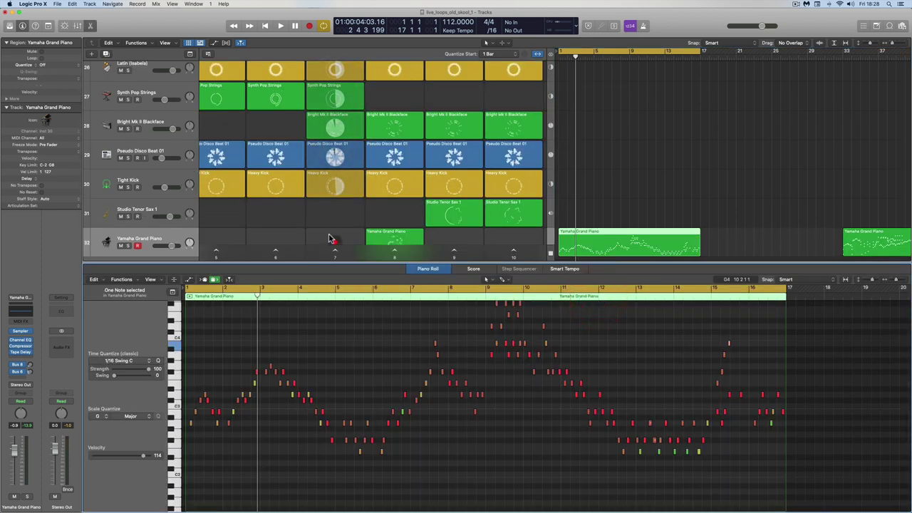
# - Raise the peak note on beat 2 of bar 3 to B3 during playback and return to the start
pyautogui.press('space')
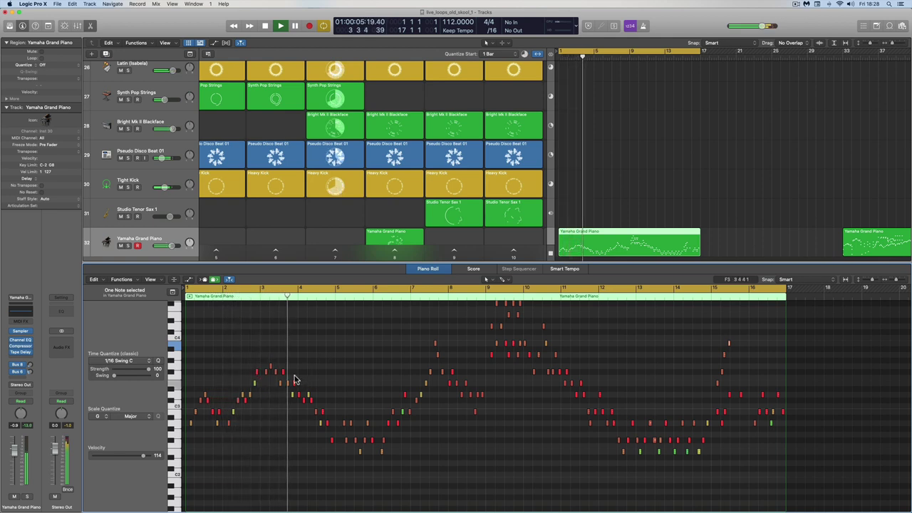
pyautogui.moveTo(271, 367); pyautogui.dragTo(267, 347)
pyautogui.press('Return')
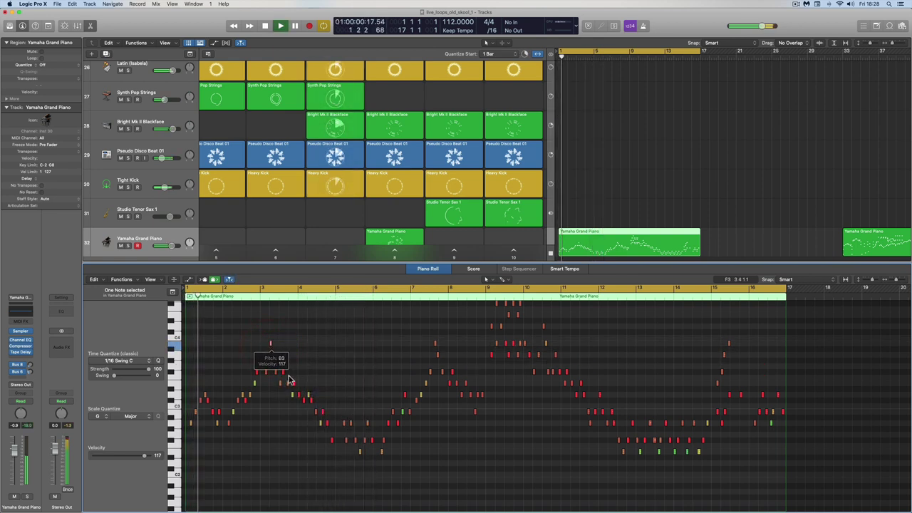
# - Listen through the whole edited piano solo from bar 1 to the end of bar 16 and stop playback
pyautogui.rightClick(314, 362)
pyautogui.click(324, 370)
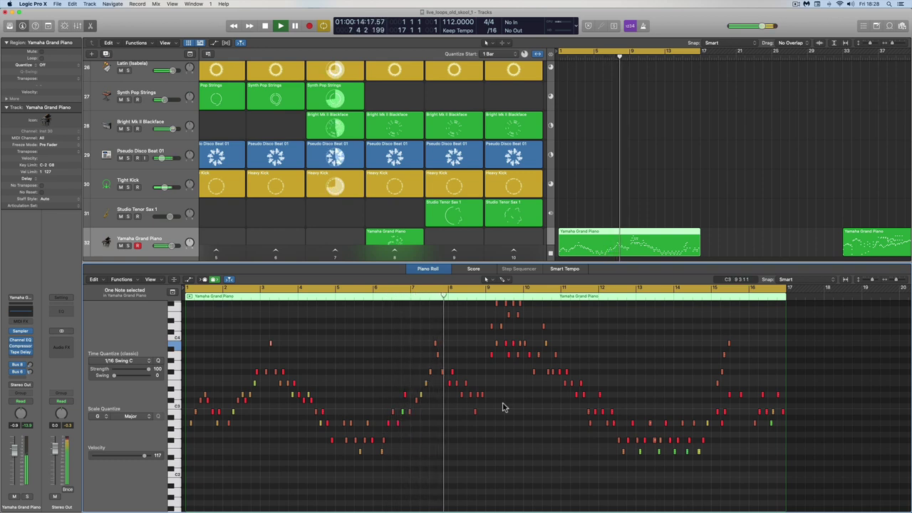
pyautogui.hscroll(1, 504, 407)
pyautogui.hscroll(2, 504, 408)
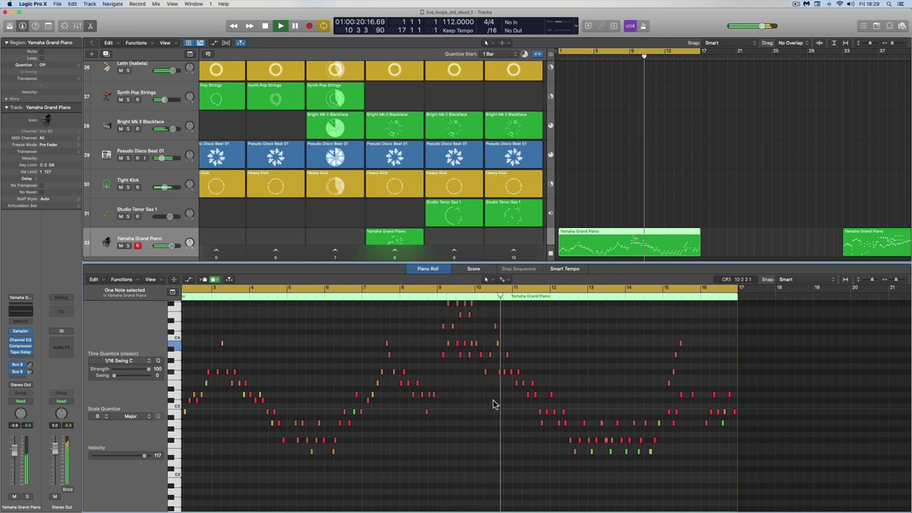
pyautogui.hscroll(3, 527, 391)
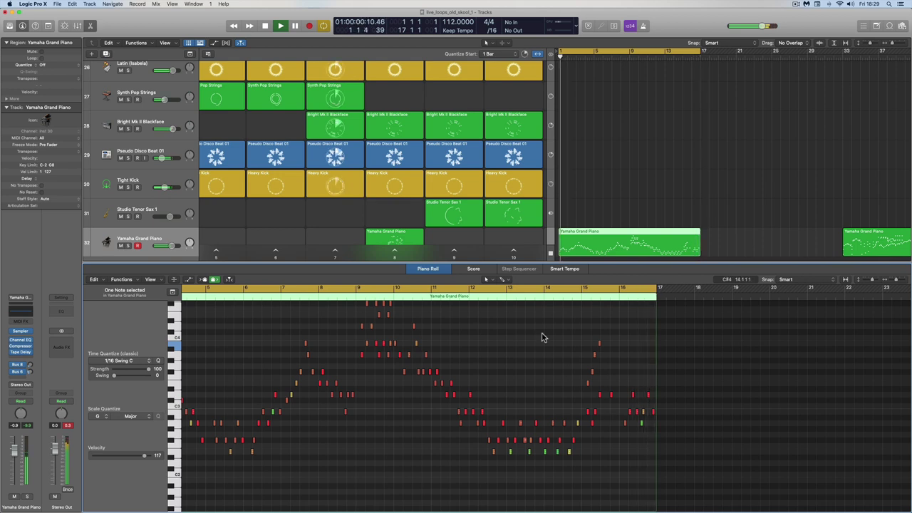
pyautogui.click(280, 27)
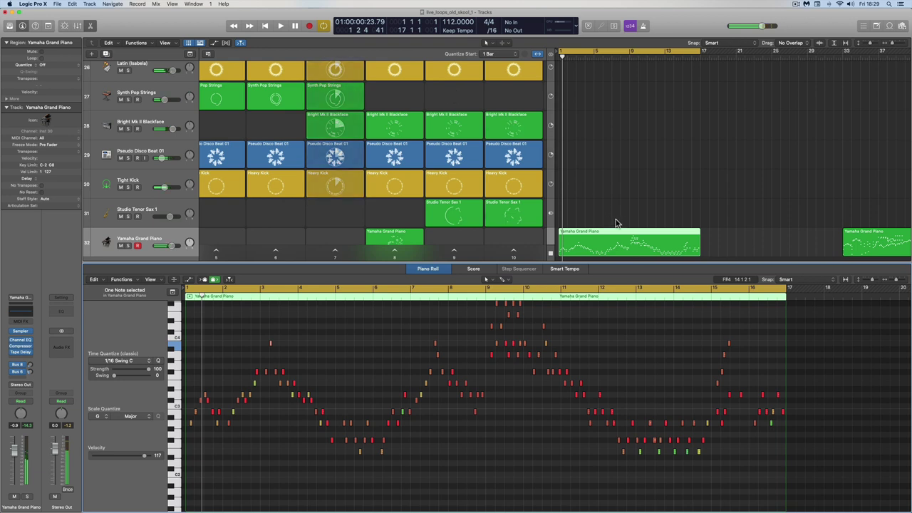
# - Copy the edited piano region into the track's scene 7 cell and switch the track to Live Loops playback
pyautogui.moveTo(620, 234); pyautogui.dragTo(347, 238)
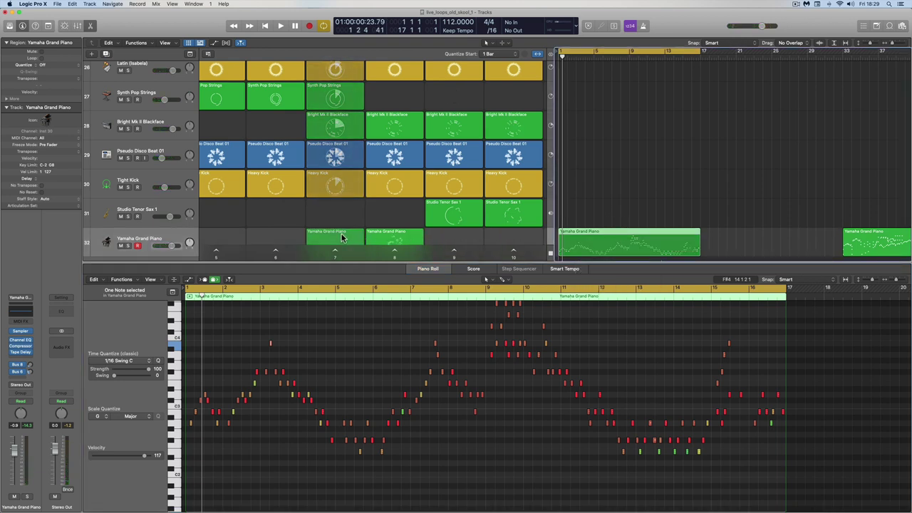
pyautogui.click(342, 238)
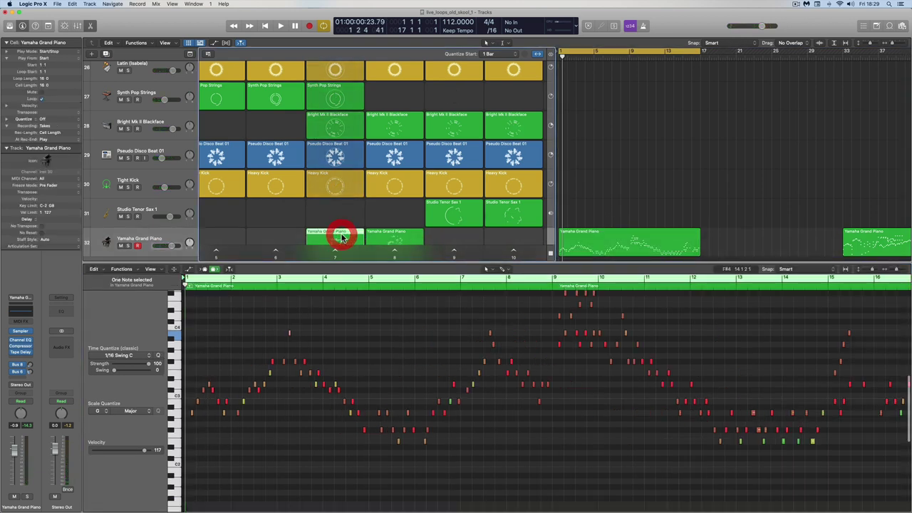
pyautogui.click(550, 246)
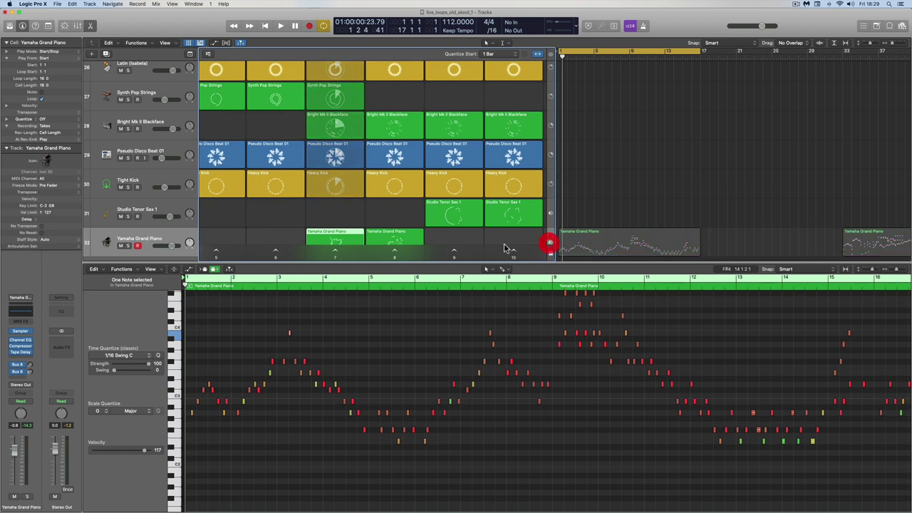
# - Play scene 7 to check the replaced piano cell with the other loops, and stop playback
pyautogui.click(333, 252)
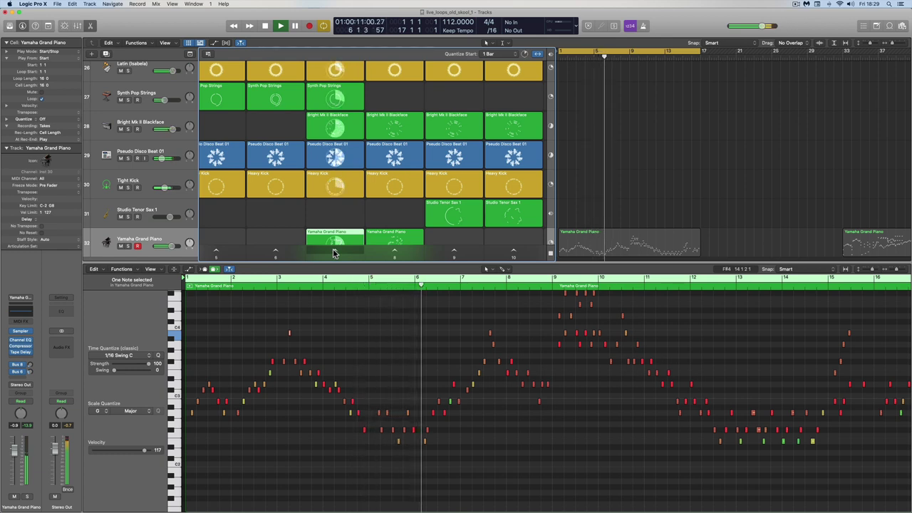
pyautogui.click(334, 253)
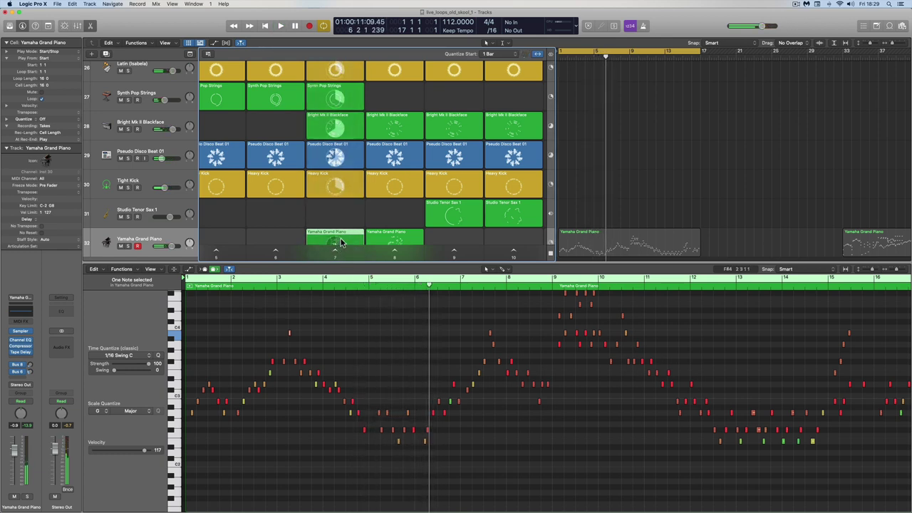
# - Shorten the scene 7 piano cell's loop range so it starts at bar 3 and ends at bar 5
pyautogui.scroll(-2, 340, 236)
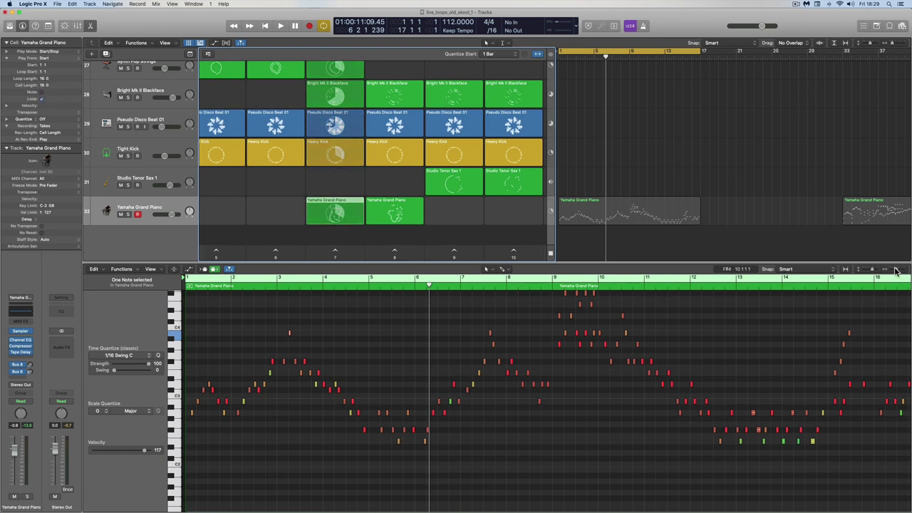
pyautogui.moveTo(896, 269); pyautogui.dragTo(894, 268)
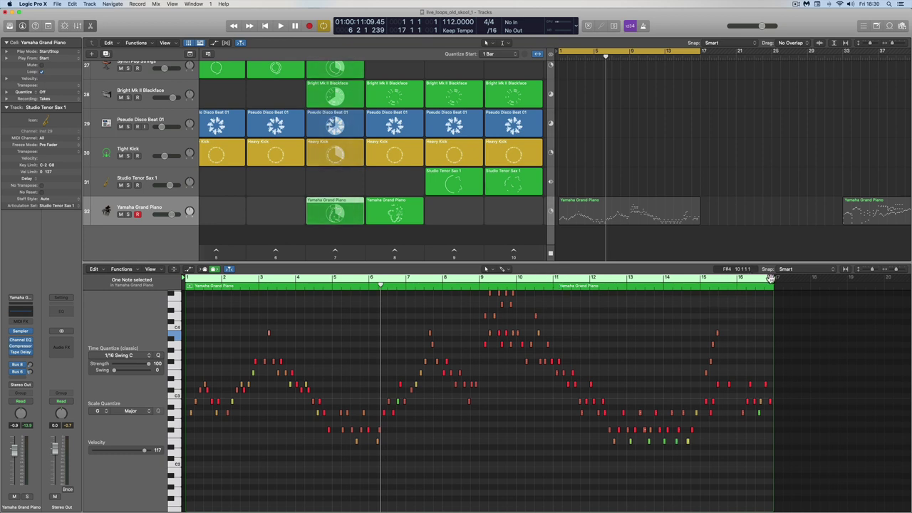
pyautogui.moveTo(774, 279); pyautogui.dragTo(333, 281)
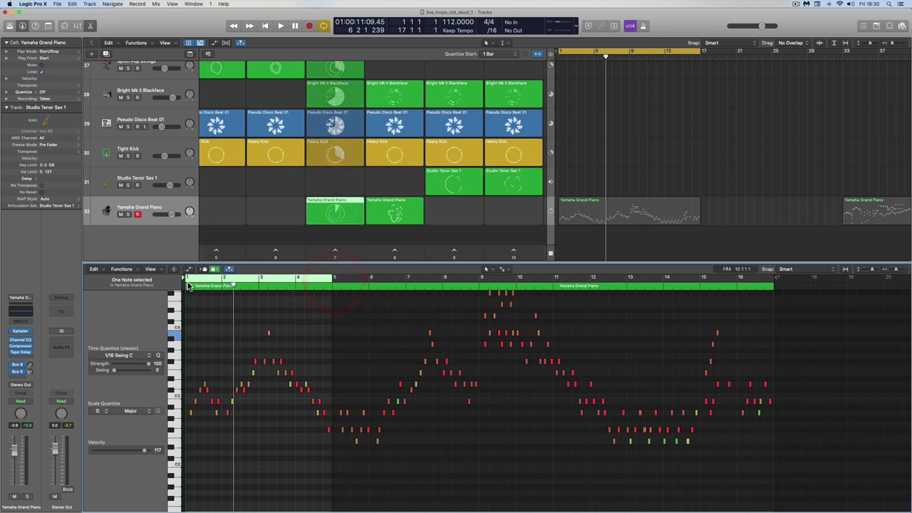
pyautogui.moveTo(189, 279); pyautogui.dragTo(260, 280)
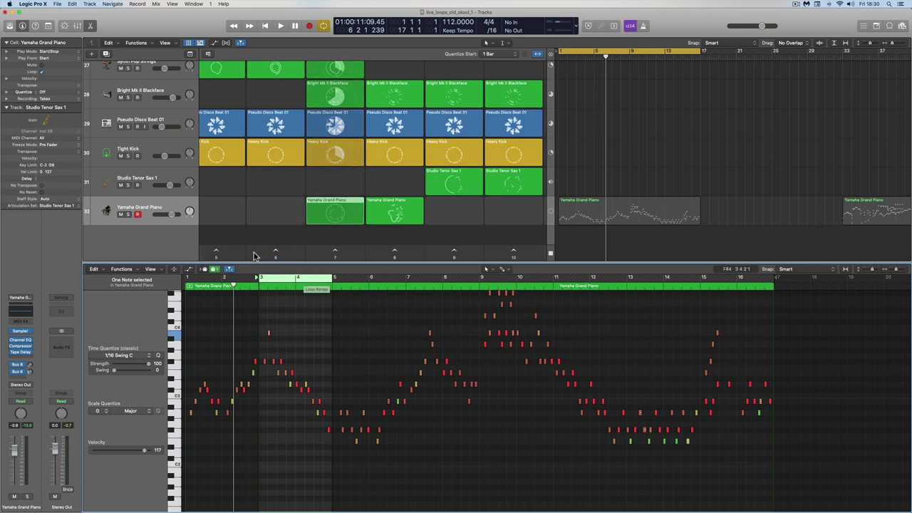
# - Play scene 7 to check the piano cell with its shortened loop range, with the looped bars enlarged in the Piano Roll
pyautogui.click(353, 204)
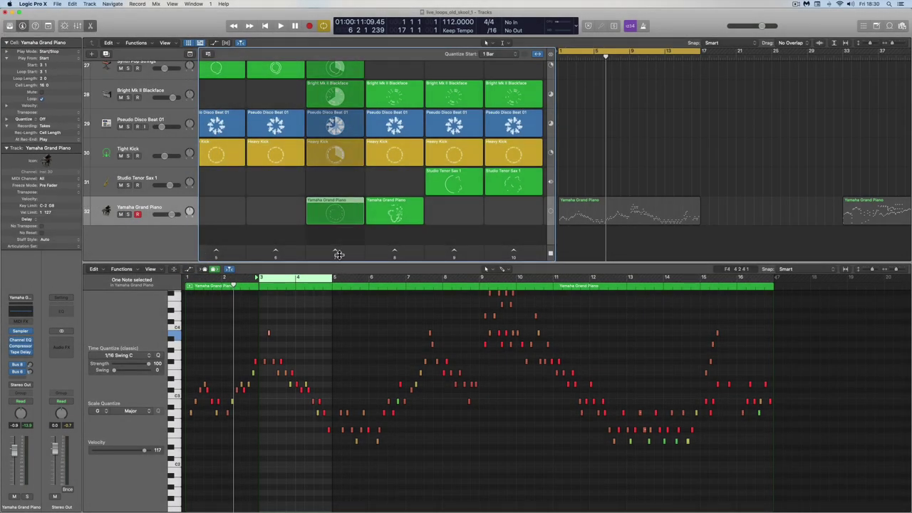
pyautogui.click(336, 251)
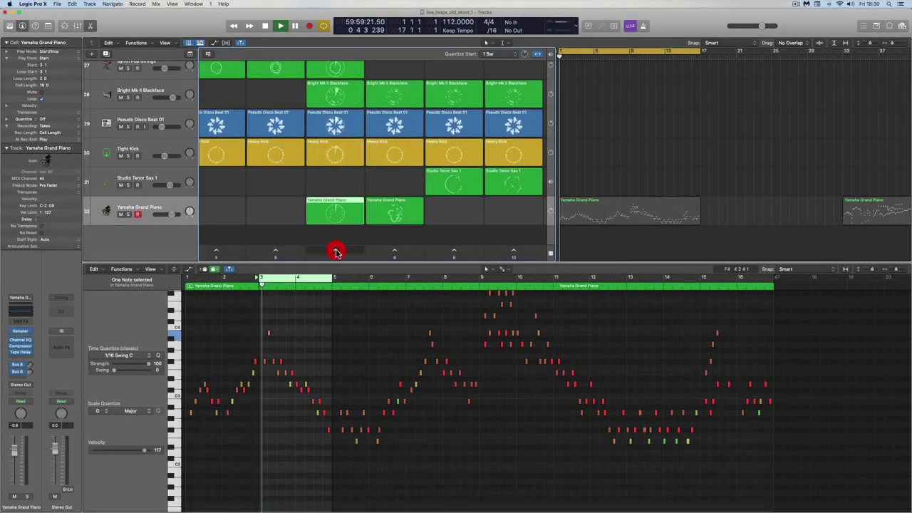
pyautogui.click(900, 271)
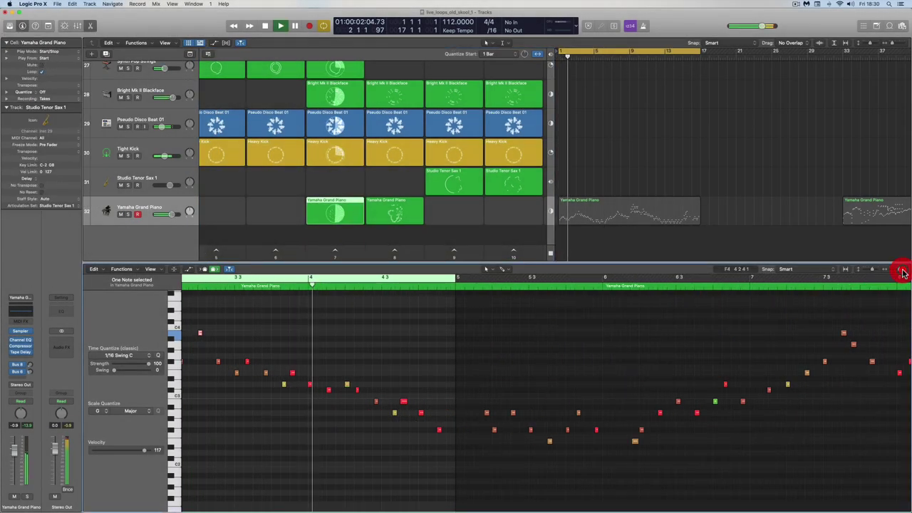
pyautogui.hscroll(-5, 634, 326)
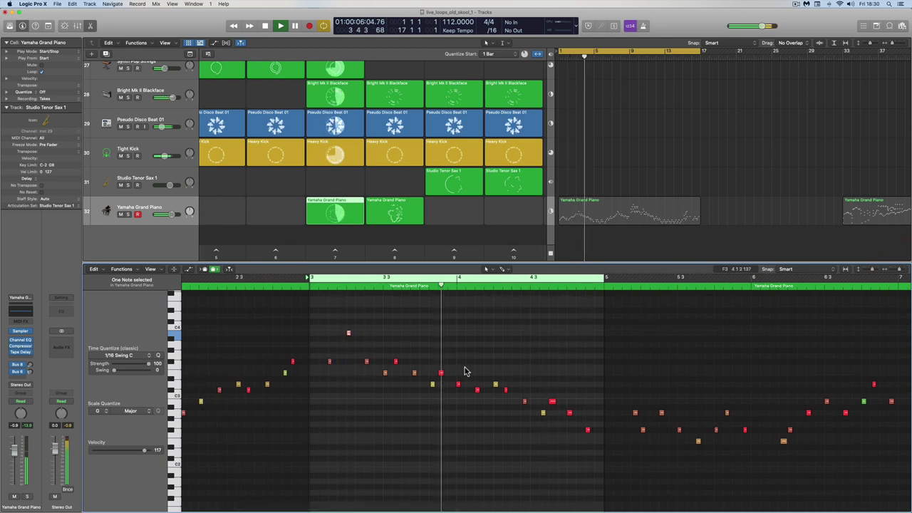
# - Pencil in a D4 note just before beat 3 of bar 3 and an F#4 note on beat 3, and audition the pair on beat 3
pyautogui.rightClick(373, 343)
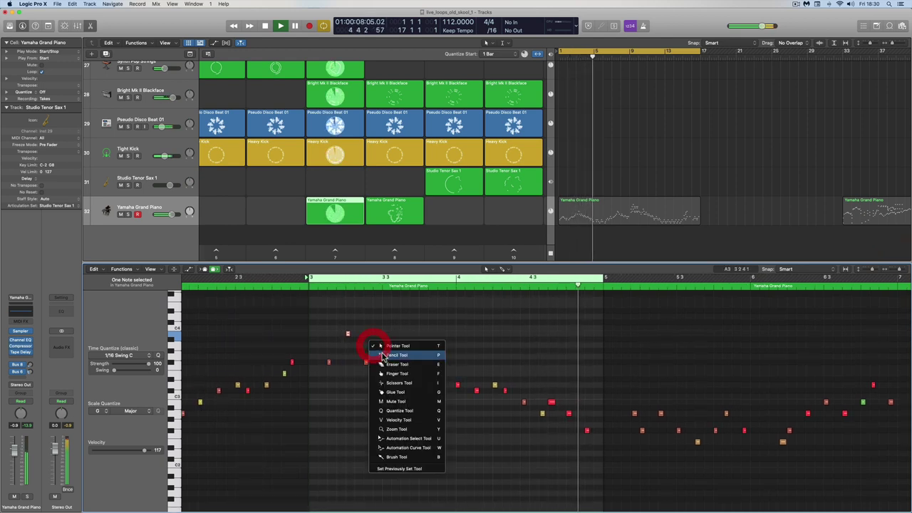
pyautogui.click(384, 355)
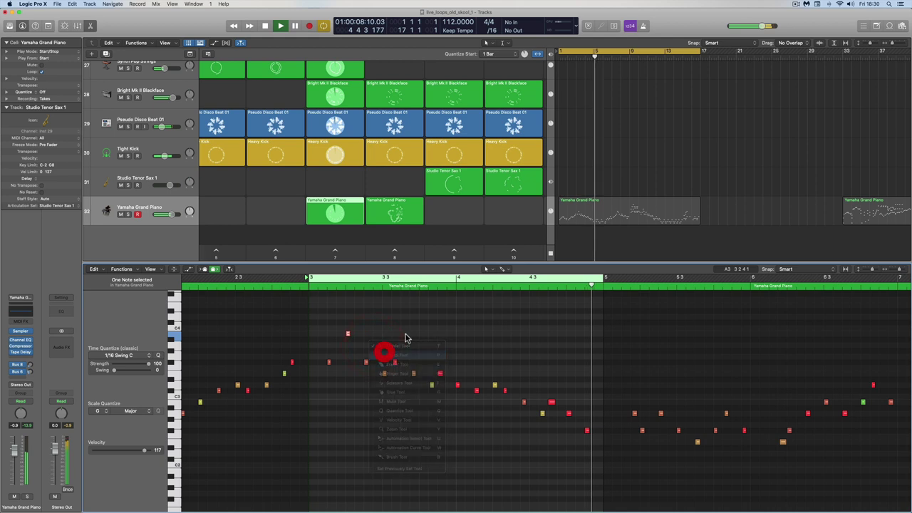
pyautogui.click(366, 316)
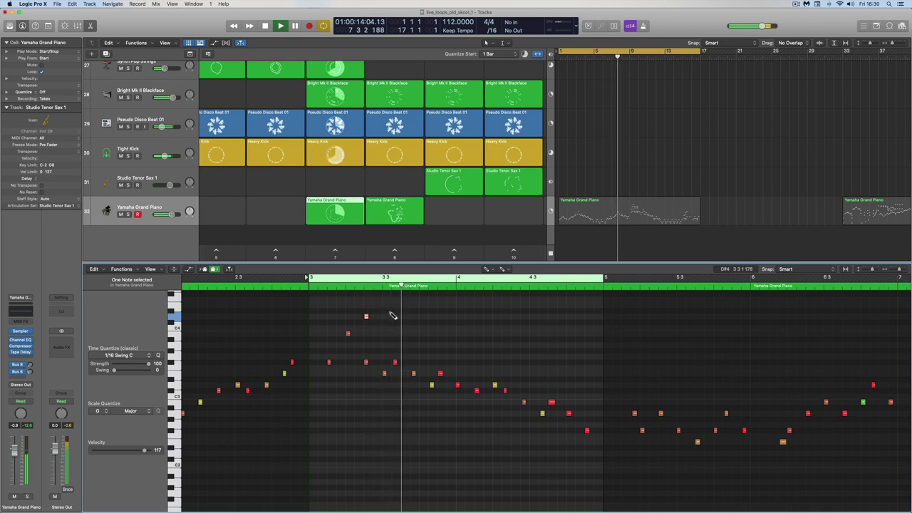
pyautogui.moveTo(385, 300); pyautogui.dragTo(383, 298)
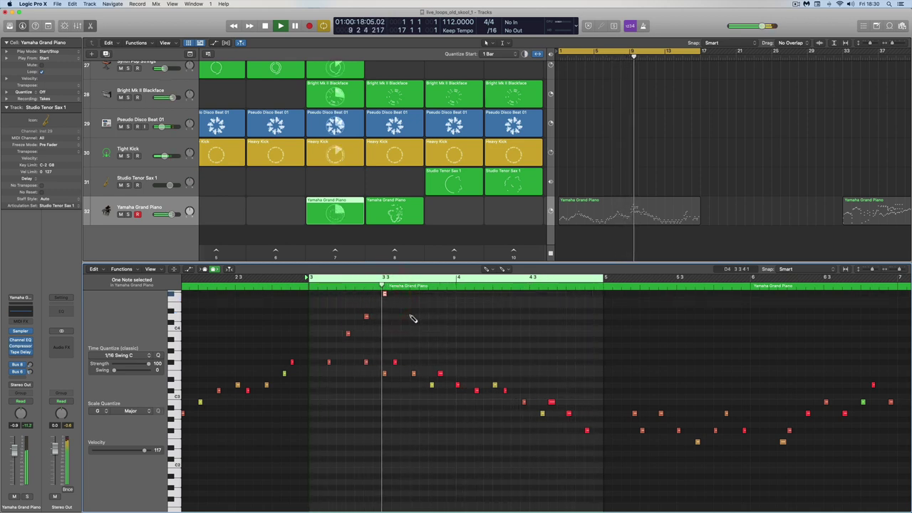
pyautogui.scroll(1, 403, 313)
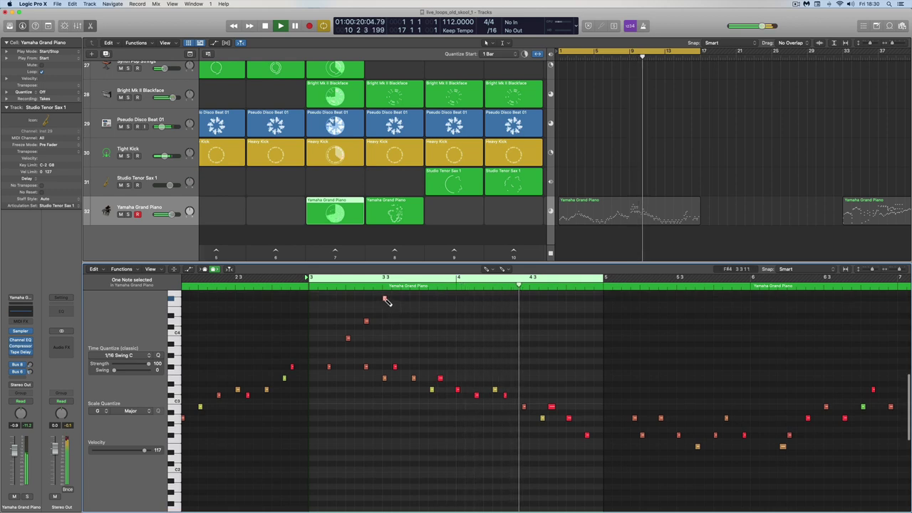
pyautogui.click(384, 299)
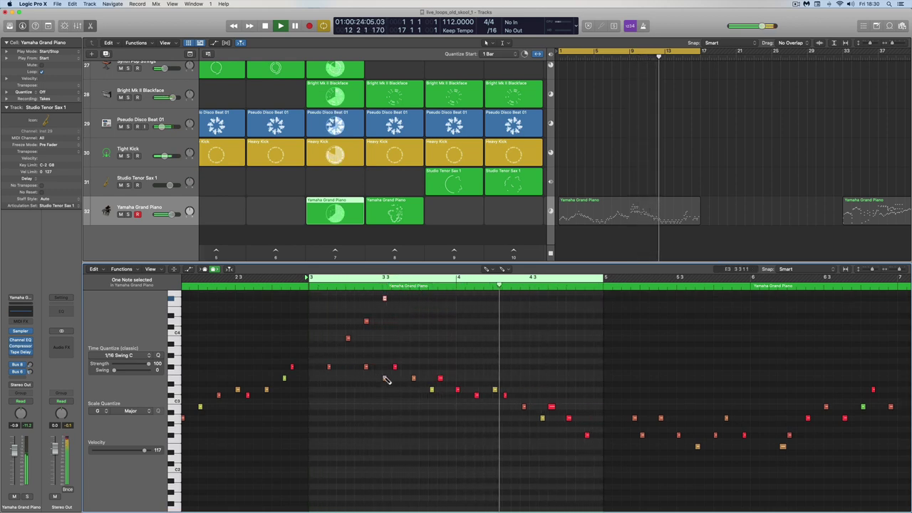
pyautogui.click(384, 300)
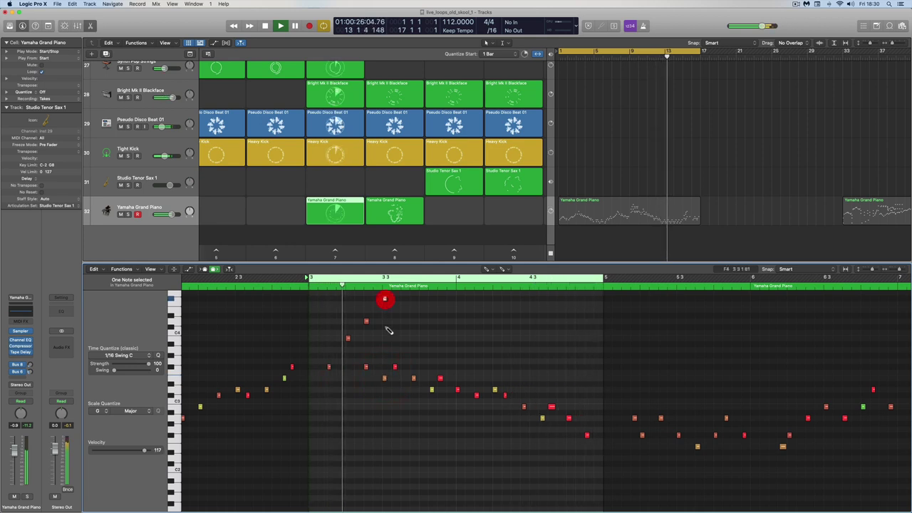
pyautogui.click(384, 379)
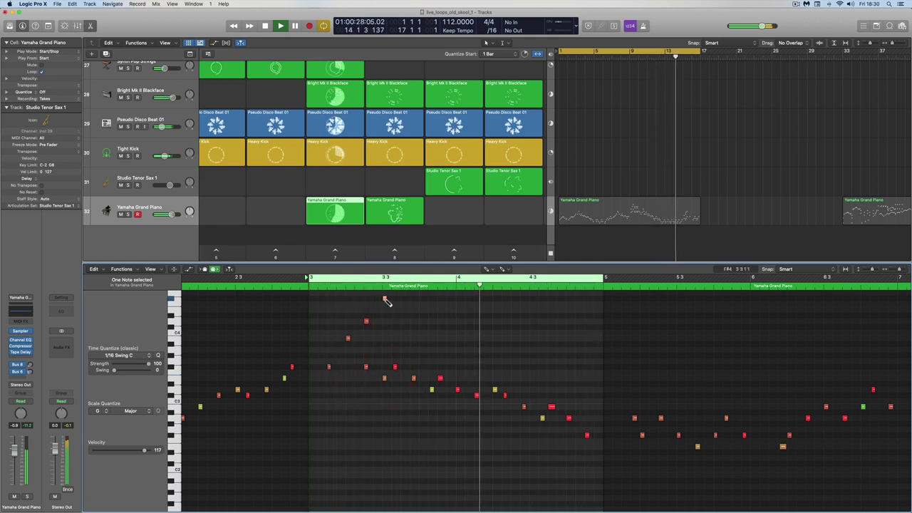
# - Raise the added top note on beat 3 of bar 3 to A4, comparing it with the note below it
pyautogui.moveTo(384, 299); pyautogui.dragTo(385, 293)
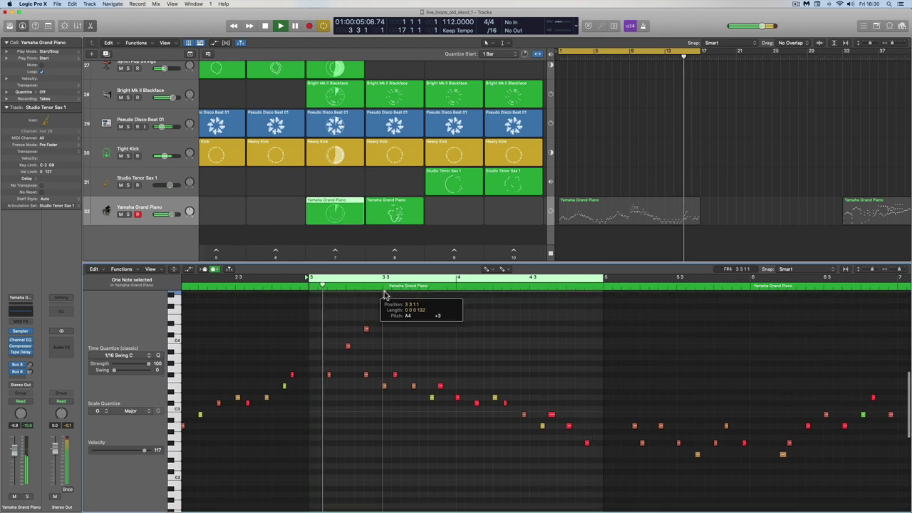
pyautogui.click(385, 293)
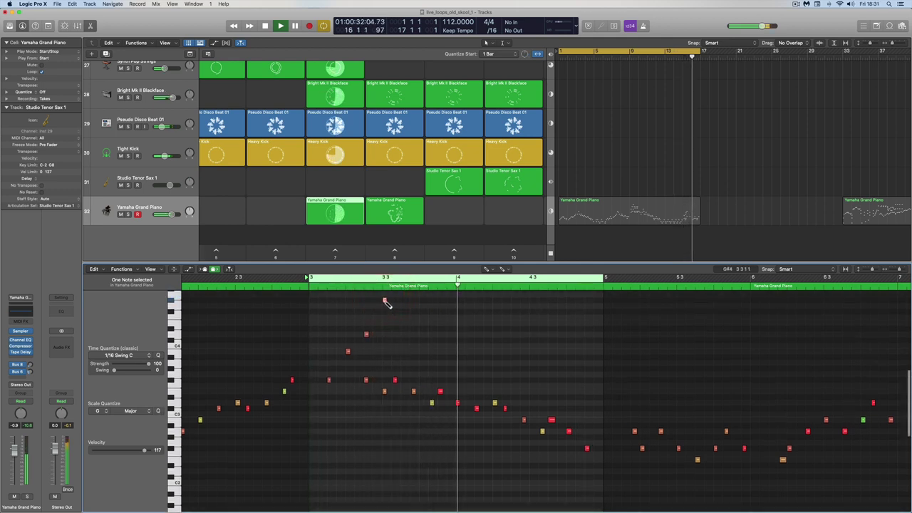
pyautogui.click(384, 300)
pyautogui.click(384, 391)
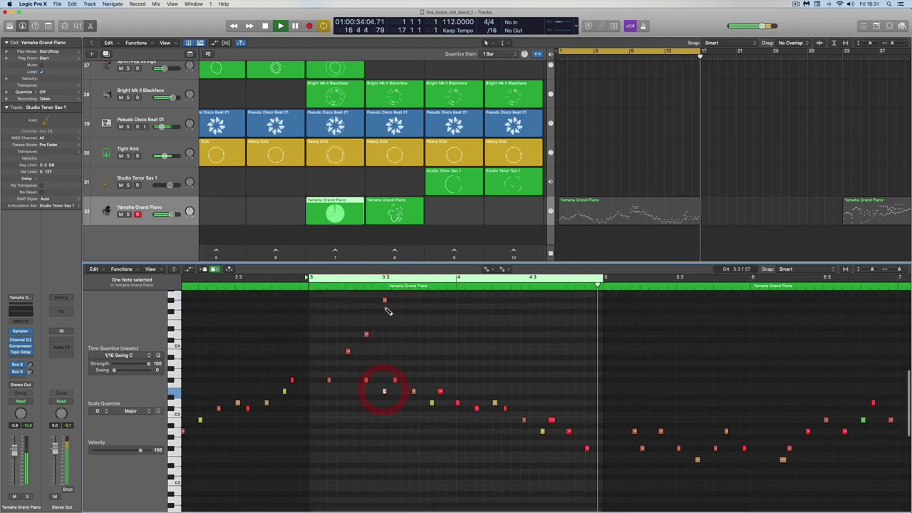
pyautogui.press('space')
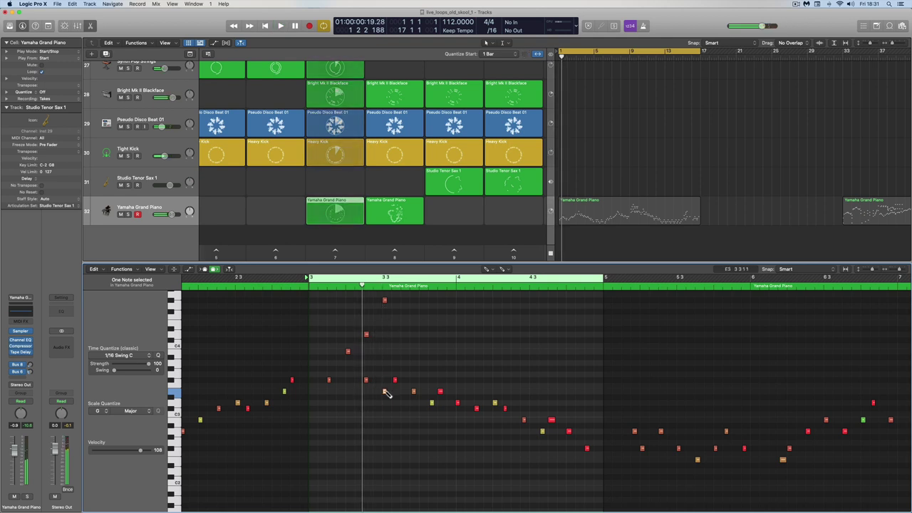
pyautogui.click(385, 392)
pyautogui.click(384, 300)
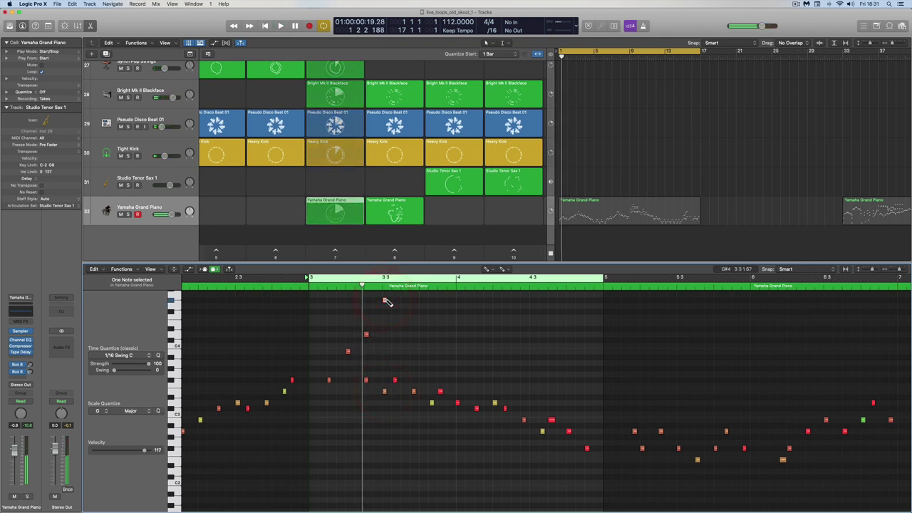
pyautogui.moveTo(384, 300); pyautogui.dragTo(385, 294)
pyautogui.click(385, 392)
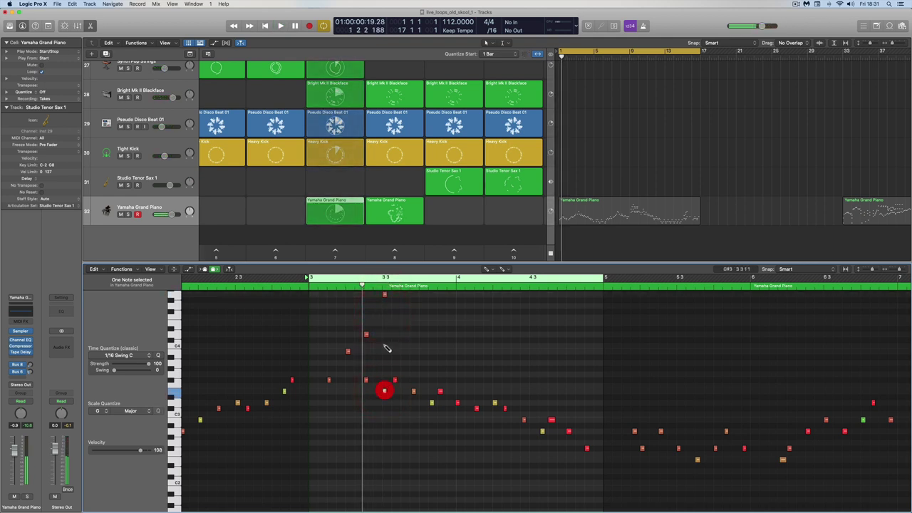
pyautogui.click(384, 295)
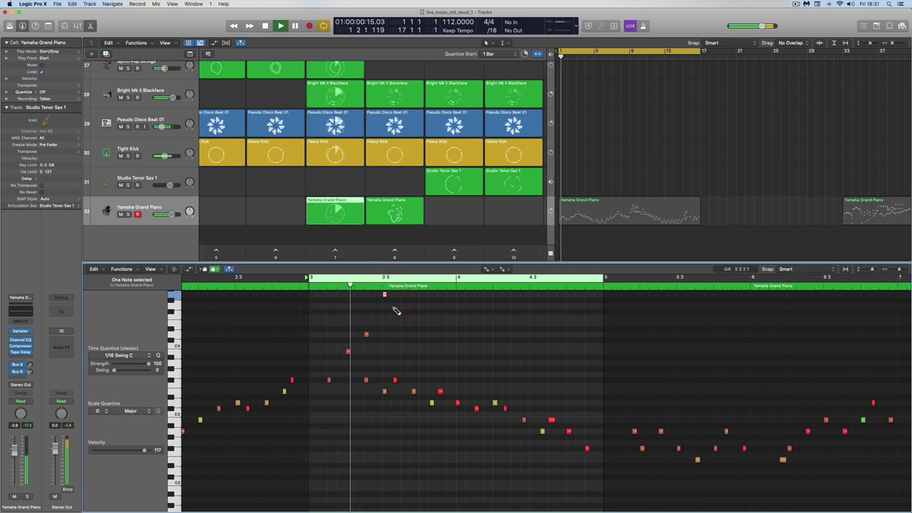
# - Lower the top note on beat 3 of bar 3 to F#4 with the Pointer tool and play the loop
pyautogui.press('t')
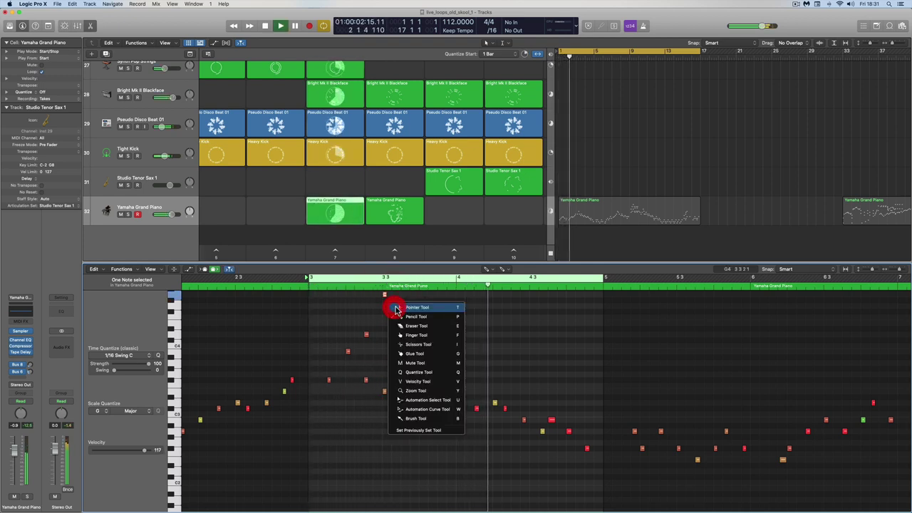
pyautogui.click(396, 308)
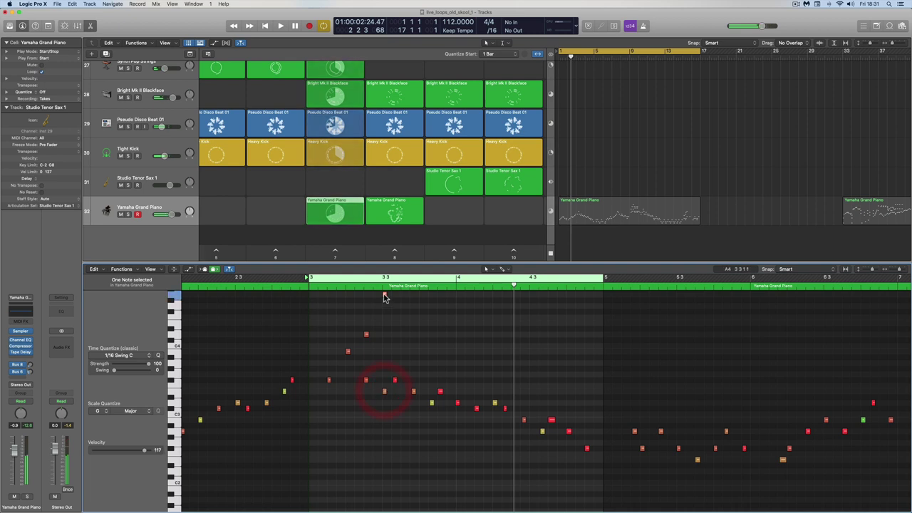
pyautogui.moveTo(384, 296); pyautogui.dragTo(383, 353)
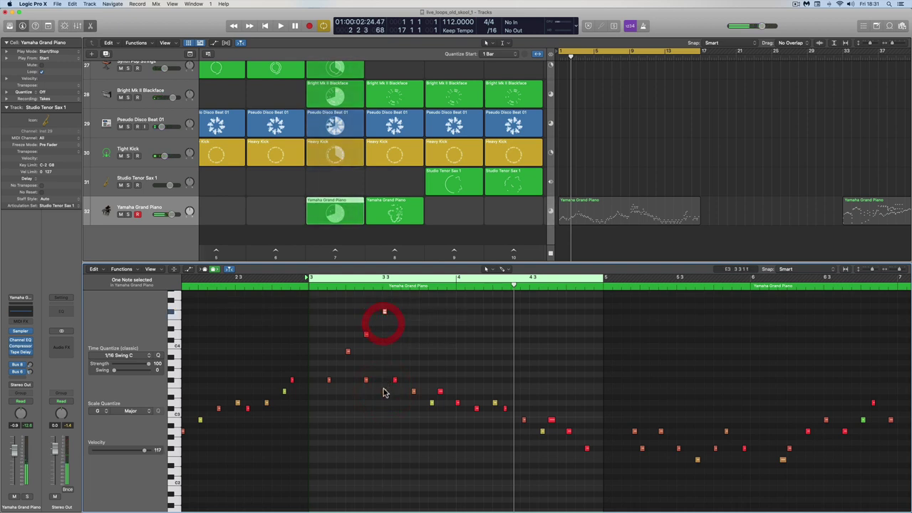
pyautogui.click(384, 313)
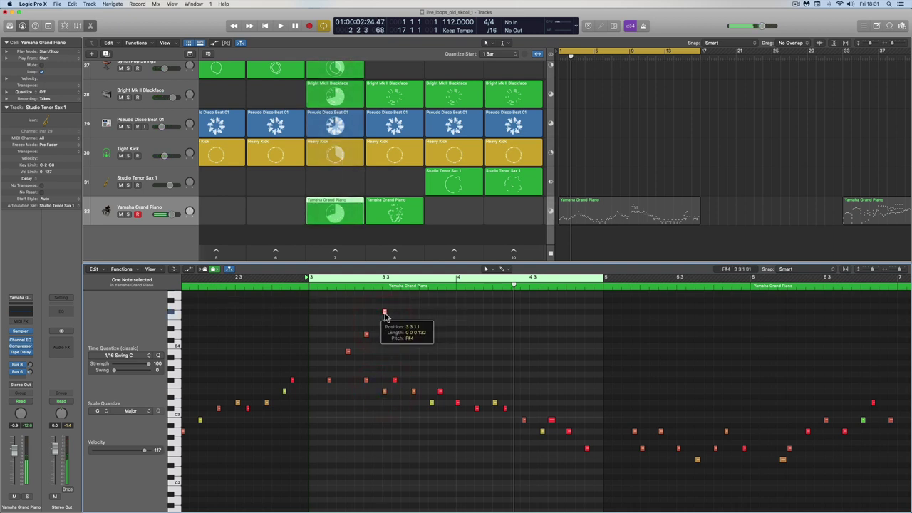
pyautogui.press('space')
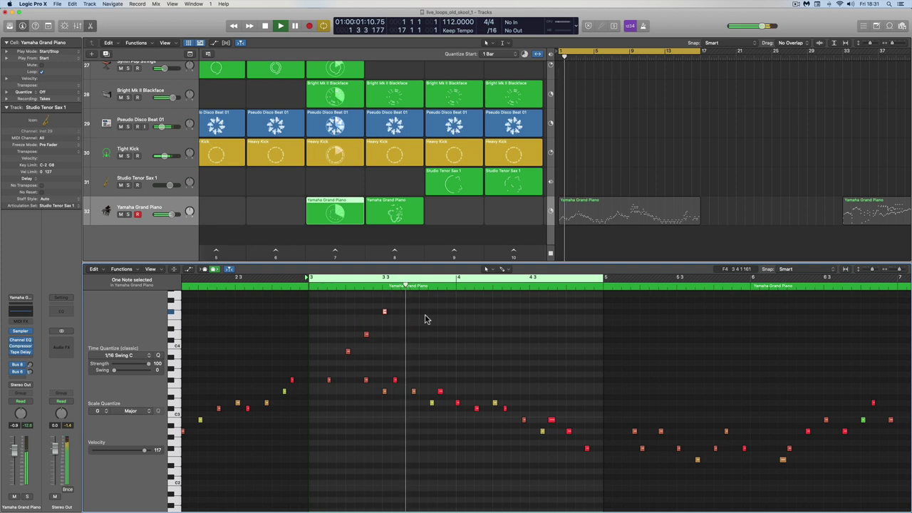
# - Pencil in a B3 note on beat 4 of bar 4 and an F#3 note at position 4 4 3 1
pyautogui.rightClick(534, 361)
pyautogui.click(550, 373)
pyautogui.click(569, 351)
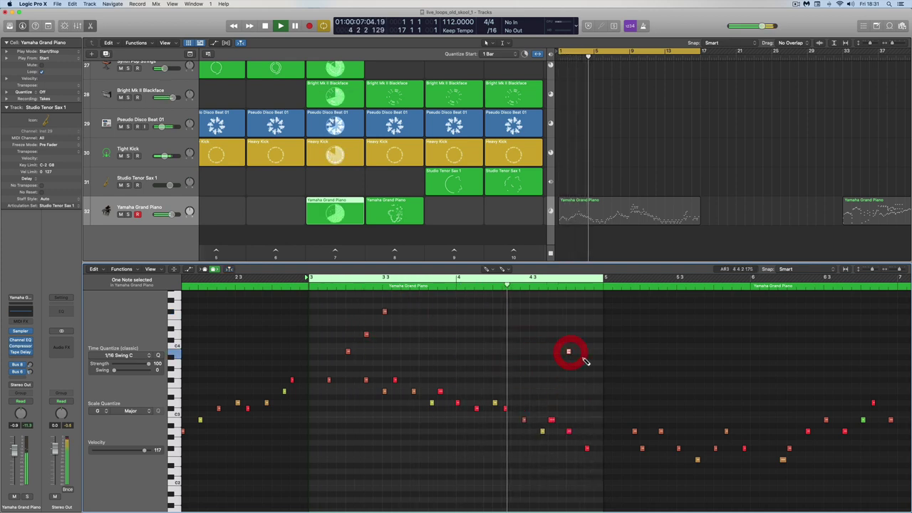
pyautogui.click(587, 368)
pyautogui.moveTo(587, 367); pyautogui.dragTo(587, 379)
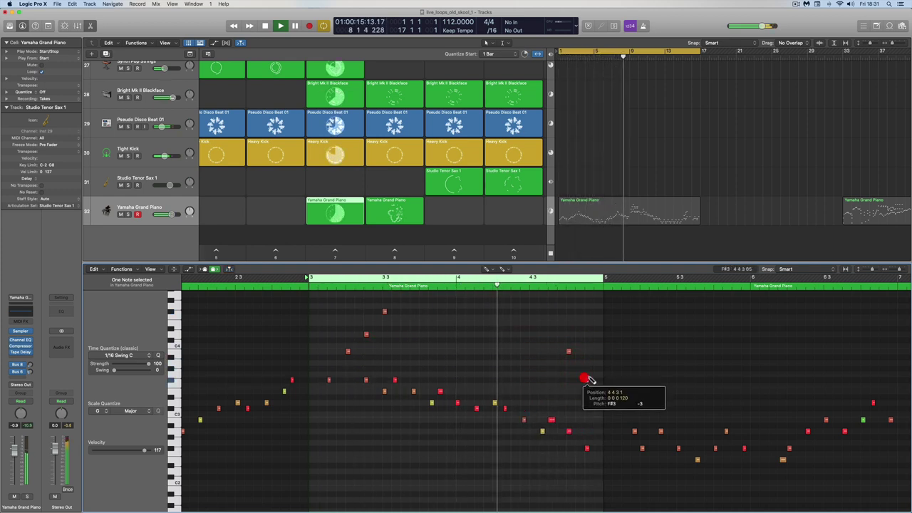
# - Lengthen the added B3 and F#3 notes together with the two lower notes beneath them at the end of bar 4
pyautogui.press('t')
pyautogui.press('t')
pyautogui.moveTo(536, 339); pyautogui.dragTo(594, 380)
pyautogui.moveTo(561, 425); pyautogui.dragTo(594, 449)
pyautogui.scroll(-2, 570, 424)
# - Move the lower lengthened note on beat 4 of bar 4 down to B1 with the Pointer tool
pyautogui.rightClick(520, 450)
pyautogui.click(528, 458)
pyautogui.scroll(-1, 570, 463)
pyautogui.rightClick(570, 413)
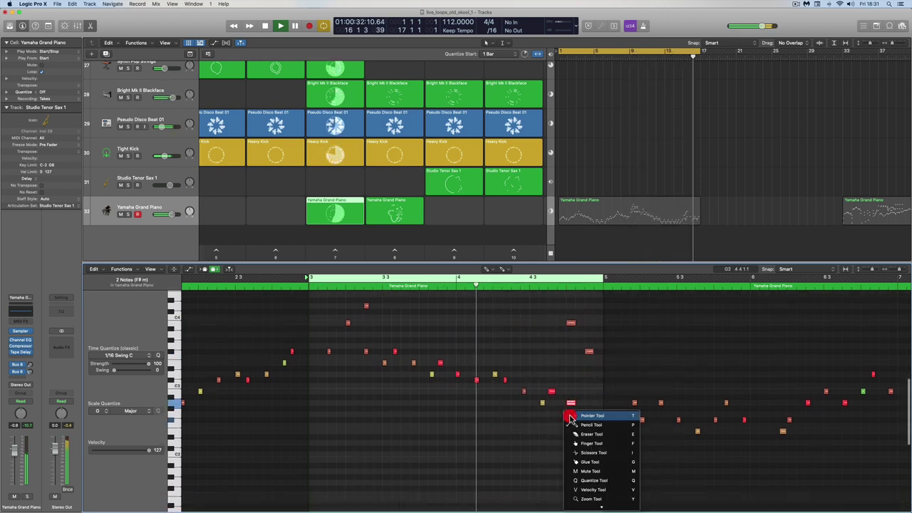
pyautogui.click(575, 416)
pyautogui.moveTo(571, 404)
pyautogui.mouseDown()
pyautogui.moveTo(572, 467)
pyautogui.moveTo(581, 463)
pyautogui.mouseUp()
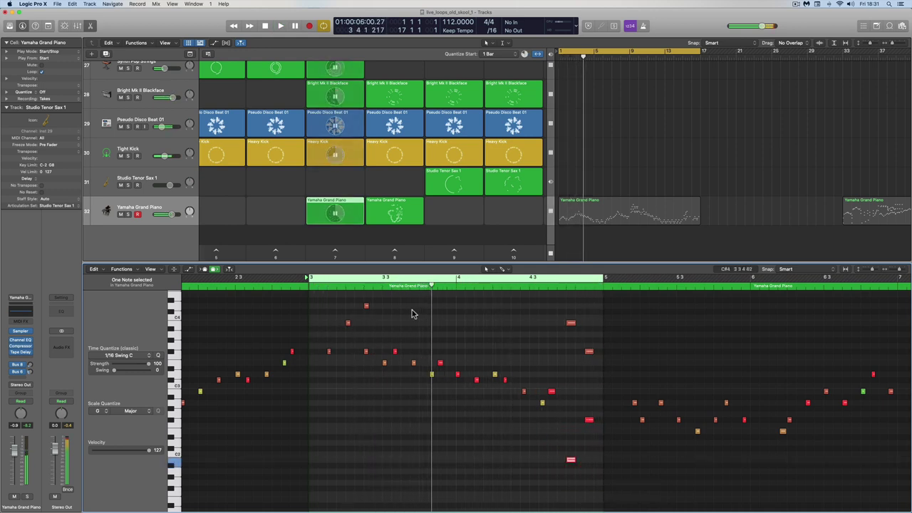
# - Stop playback and shift the scene 7 piano cell's loop range so it runs from bar 4 to bar 6
pyautogui.press('space')
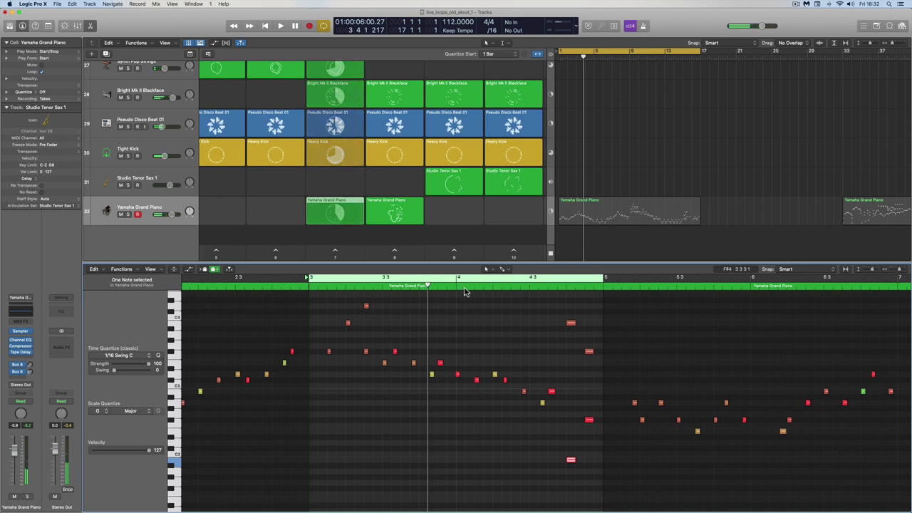
pyautogui.moveTo(405, 278); pyautogui.dragTo(555, 282)
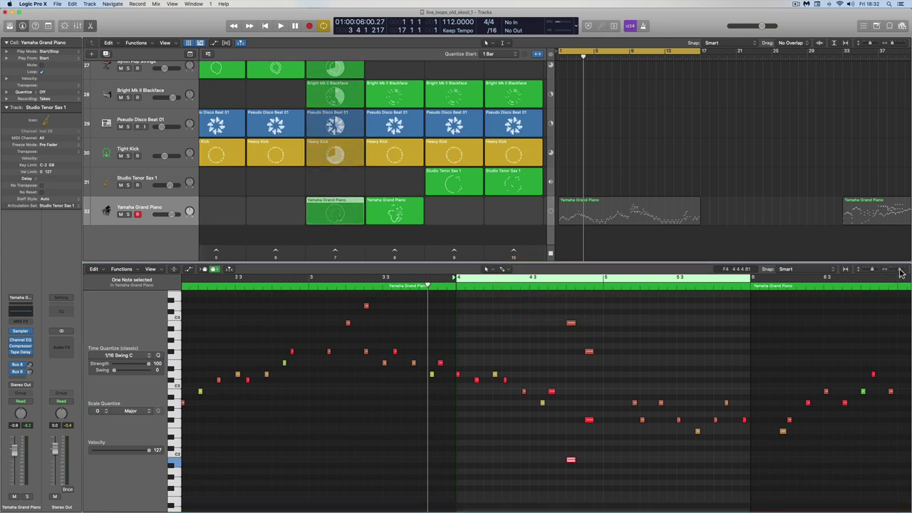
pyautogui.moveTo(898, 270); pyautogui.dragTo(901, 272)
pyautogui.hscroll(3, 670, 311)
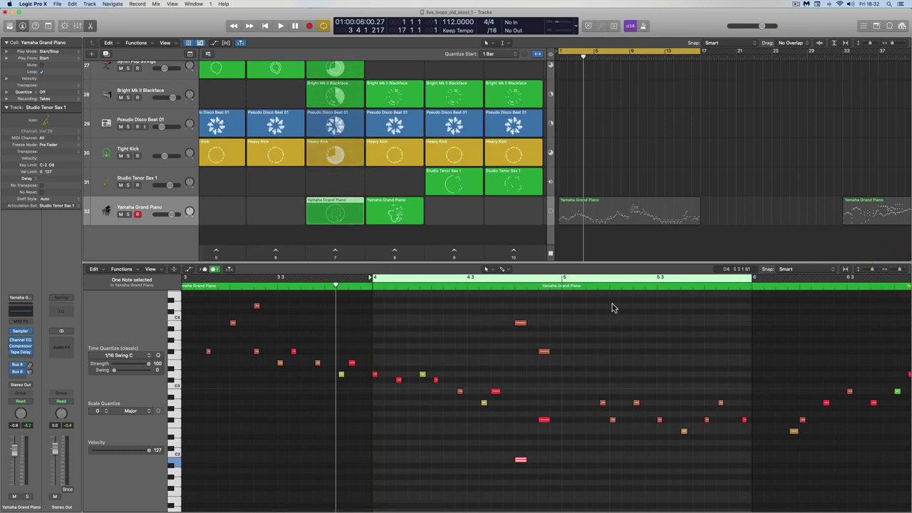
# - Select the piano region in the Tracks area, set the cycle range to bars 7 to 8, and play the track from the timeline
pyautogui.click(600, 214)
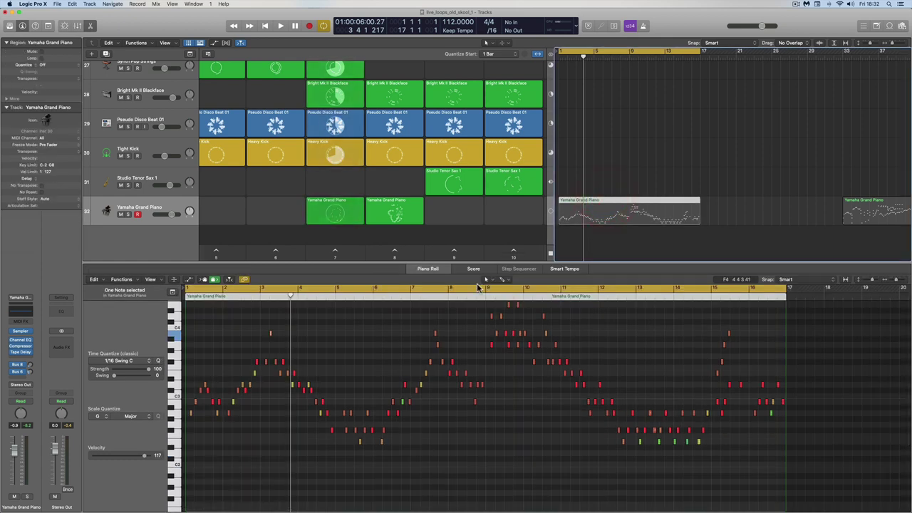
pyautogui.moveTo(412, 290); pyautogui.dragTo(464, 287)
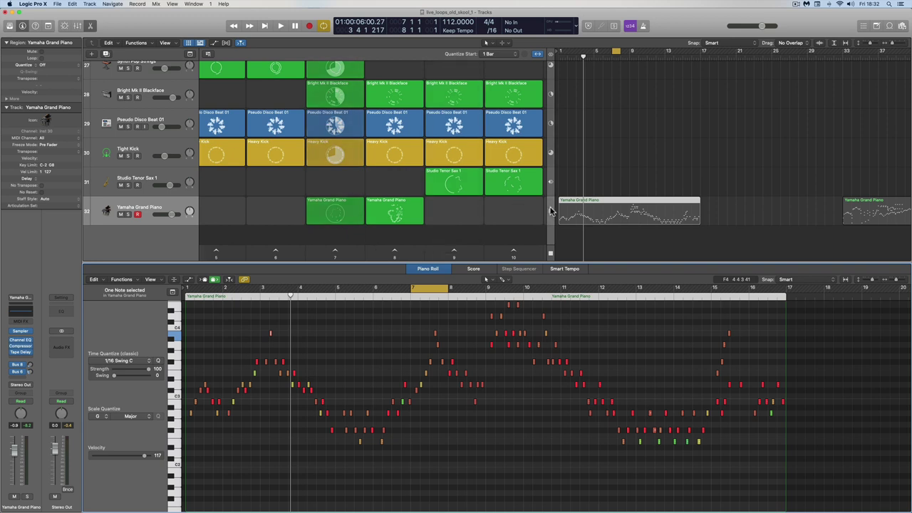
pyautogui.click(552, 211)
pyautogui.click(553, 212)
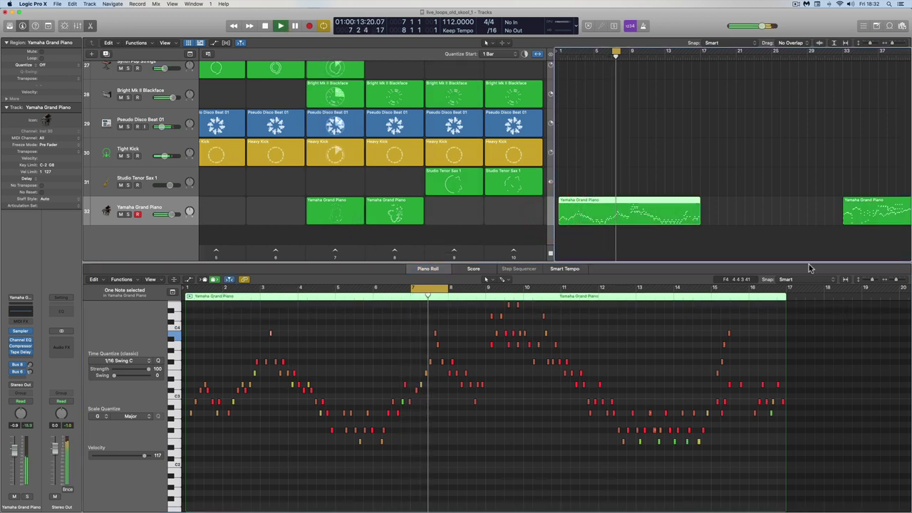
pyautogui.click(903, 280)
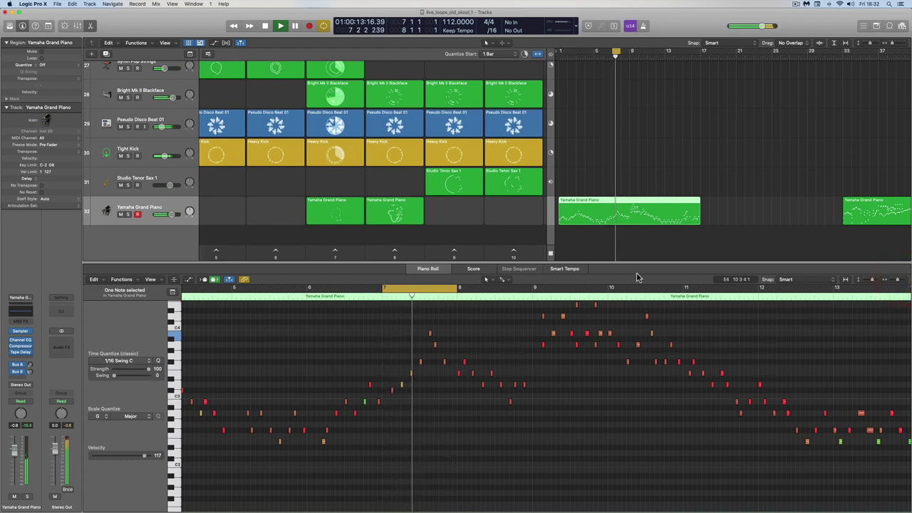
# - Move the cycle range to bars 6 to 7 and play the piano region from the timeline, briefly checking its note velocities
pyautogui.press('space')
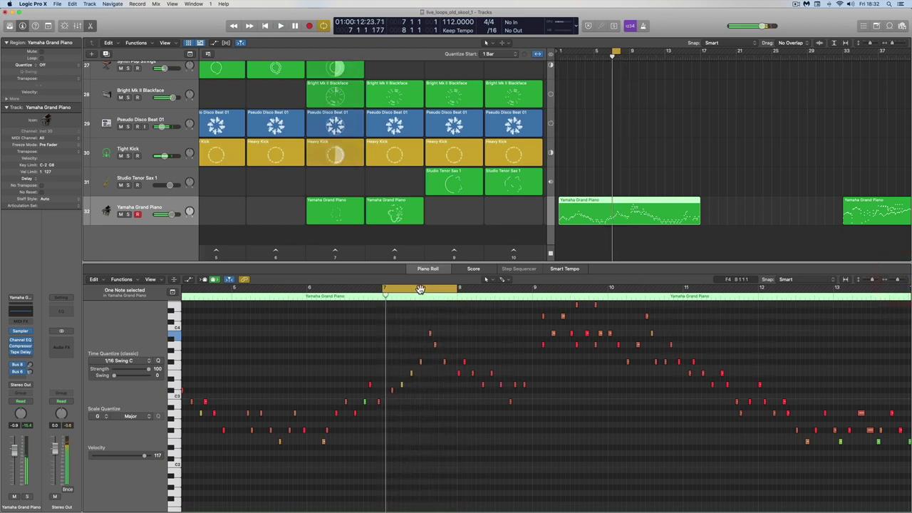
pyautogui.moveTo(421, 289); pyautogui.dragTo(346, 294)
pyautogui.press('space')
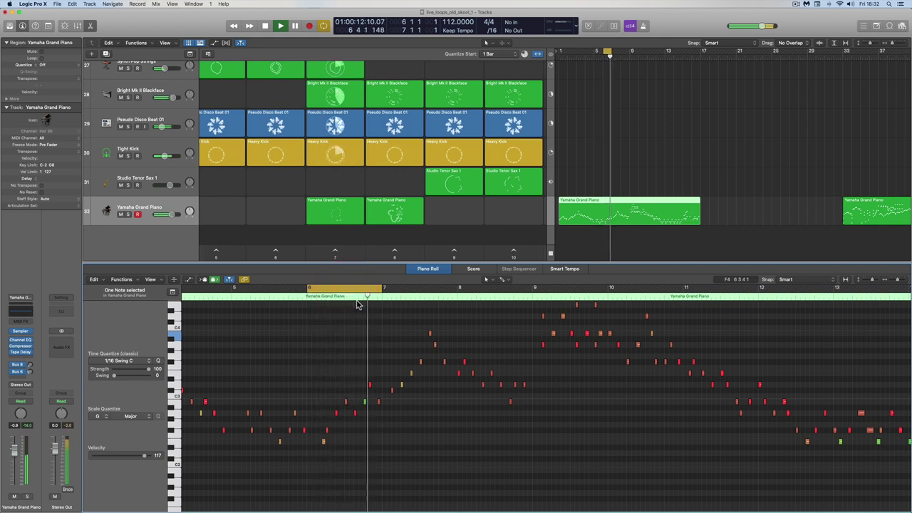
pyautogui.press('space')
pyautogui.click(191, 279)
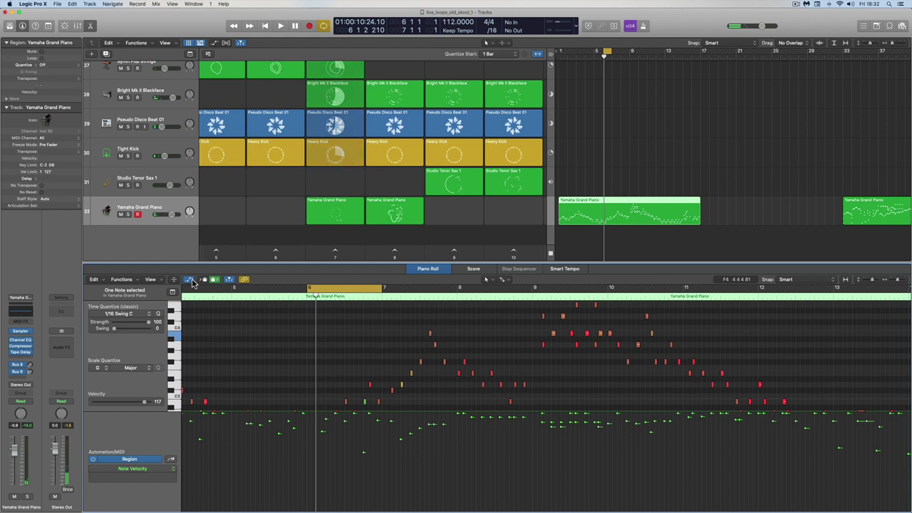
pyautogui.click(191, 279)
pyautogui.press('space')
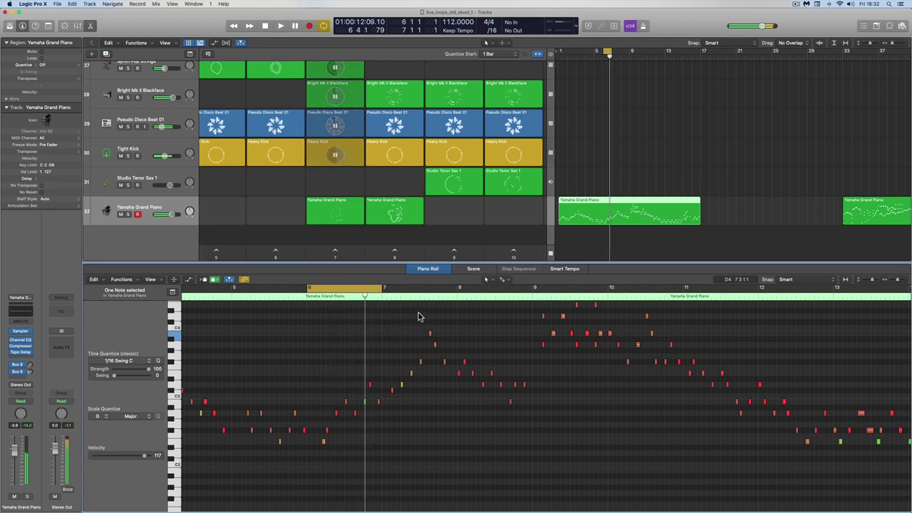
# - Delete the scene 7 Yamaha Grand Piano cell and replace it with a copy of the first piano region from the timeline
pyautogui.click(350, 207)
pyautogui.press('Delete')
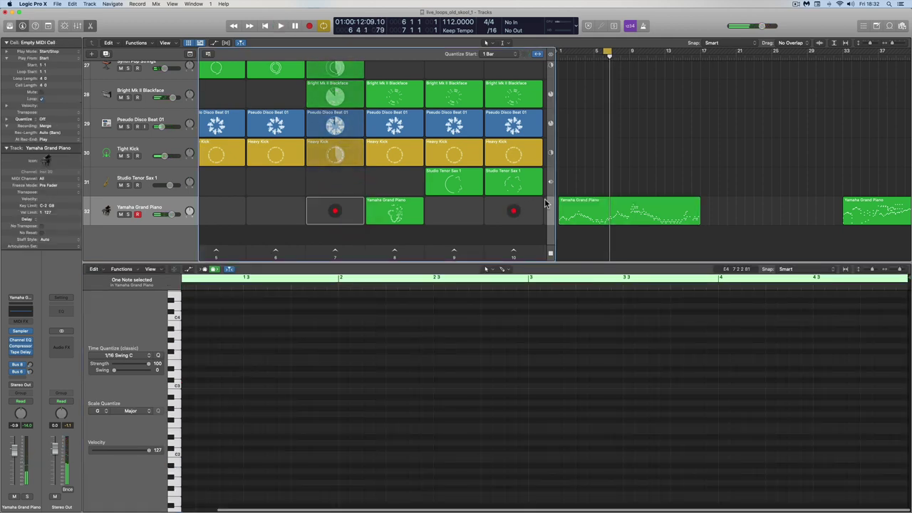
pyautogui.moveTo(587, 206); pyautogui.dragTo(334, 208)
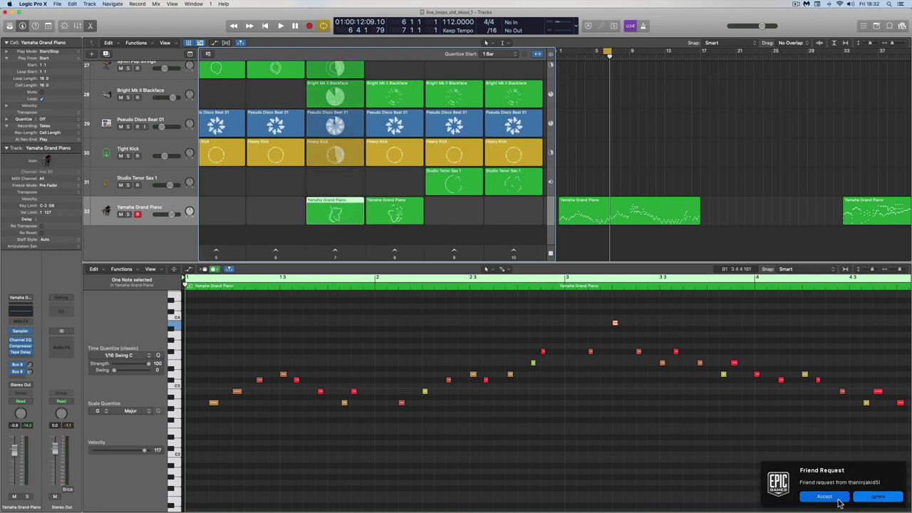
# - Accept the incoming Epic Games friend request and return to the Piano Roll in Logic Pro
pyautogui.click(826, 497)
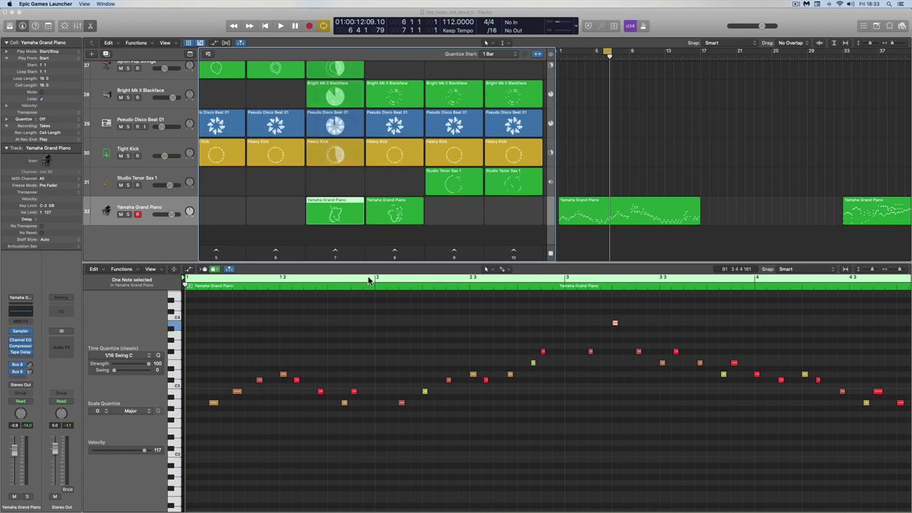
pyautogui.click(409, 282)
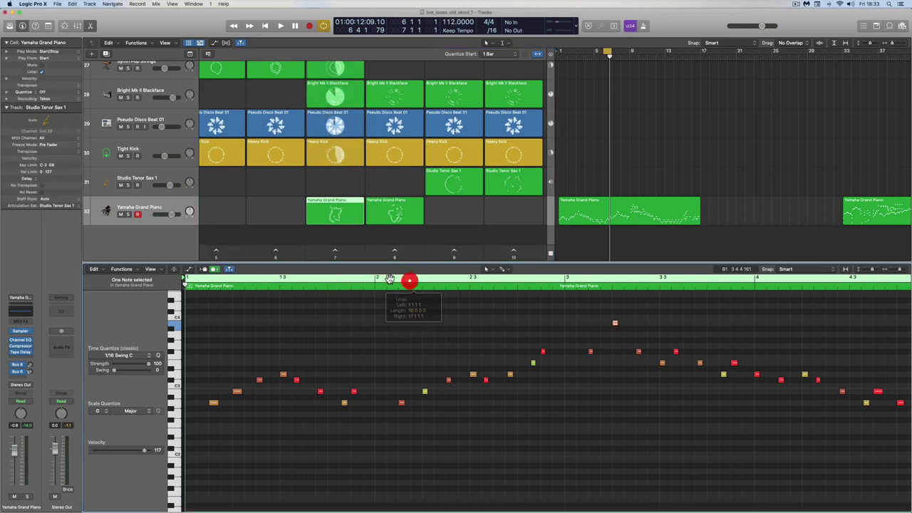
# - Set the scene 7 piano cell's loop range to bars 2 to 3 and start scene 7
pyautogui.moveTo(375, 282); pyautogui.dragTo(562, 295)
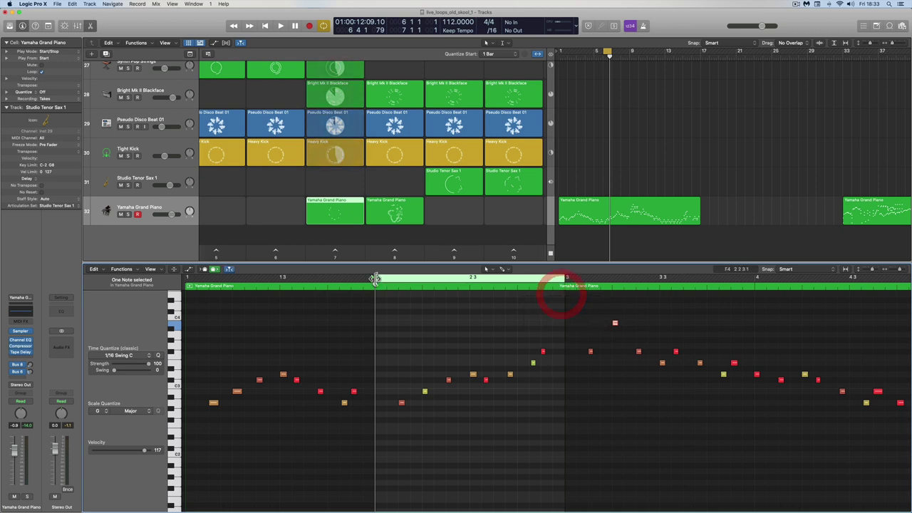
pyautogui.moveTo(376, 279); pyautogui.dragTo(376, 280)
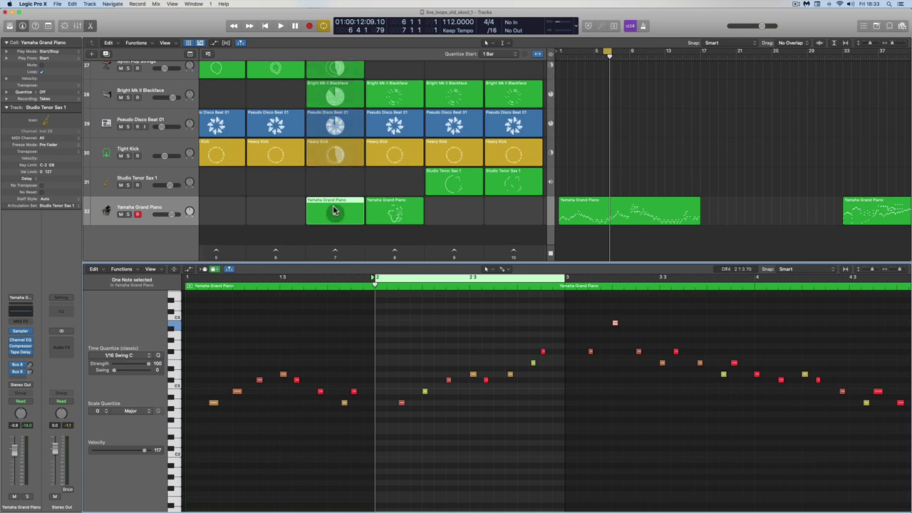
pyautogui.click(333, 250)
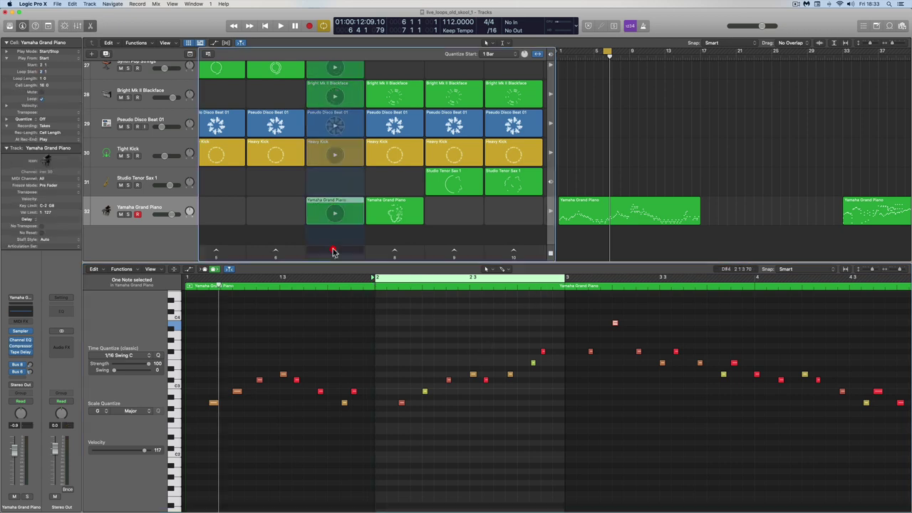
pyautogui.hscroll(-3, 334, 242)
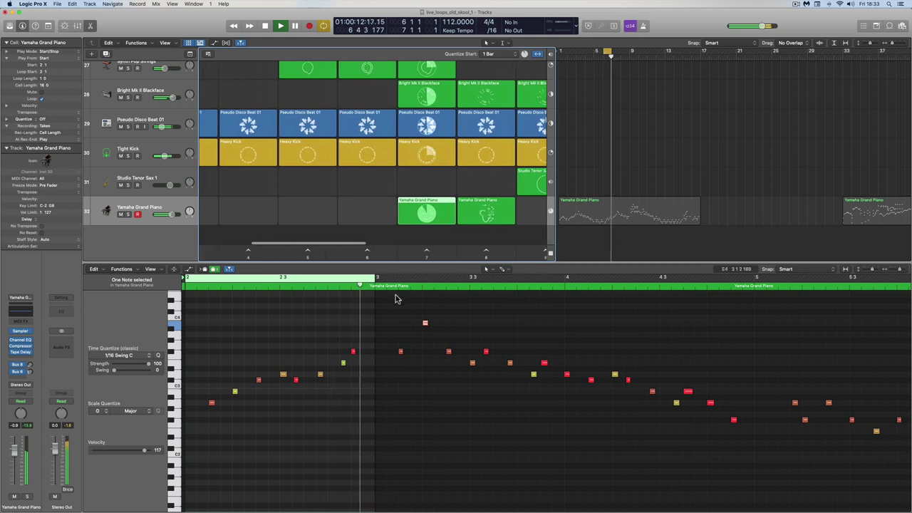
pyautogui.hscroll(-2, 397, 303)
pyautogui.hscroll(-3, 397, 310)
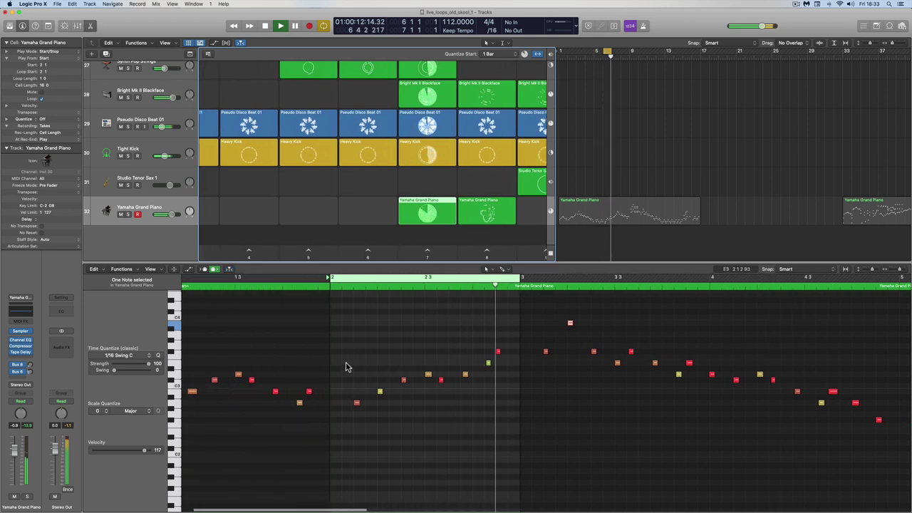
pyautogui.rightClick(346, 364)
pyautogui.click(358, 373)
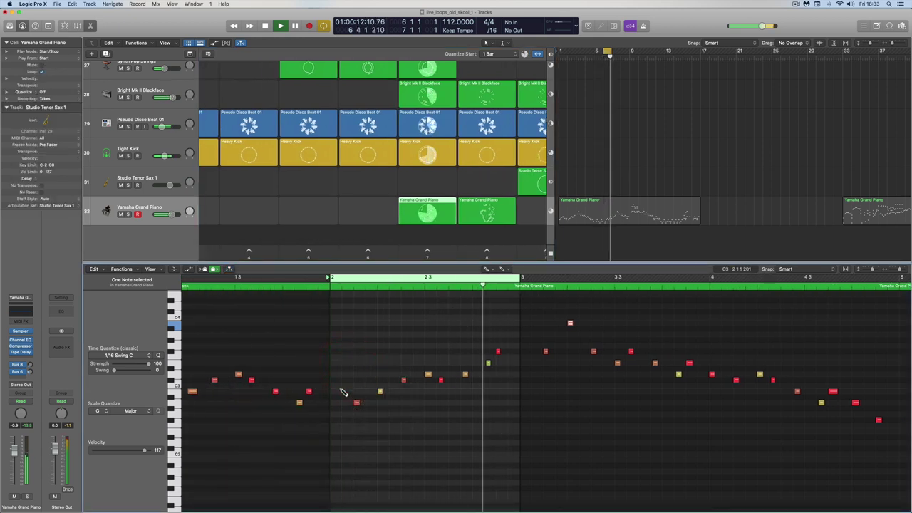
pyautogui.scroll(1, 350, 388)
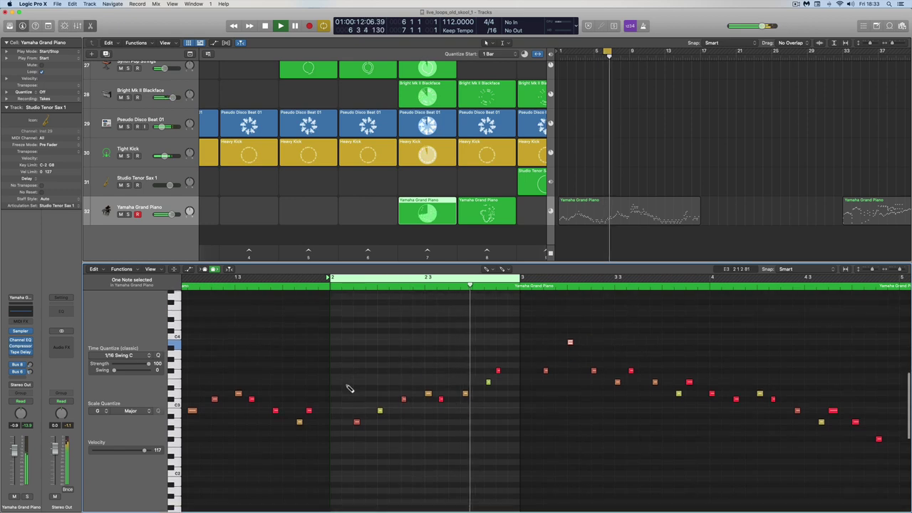
pyautogui.scroll(-5, 349, 387)
pyautogui.scroll(8, 349, 387)
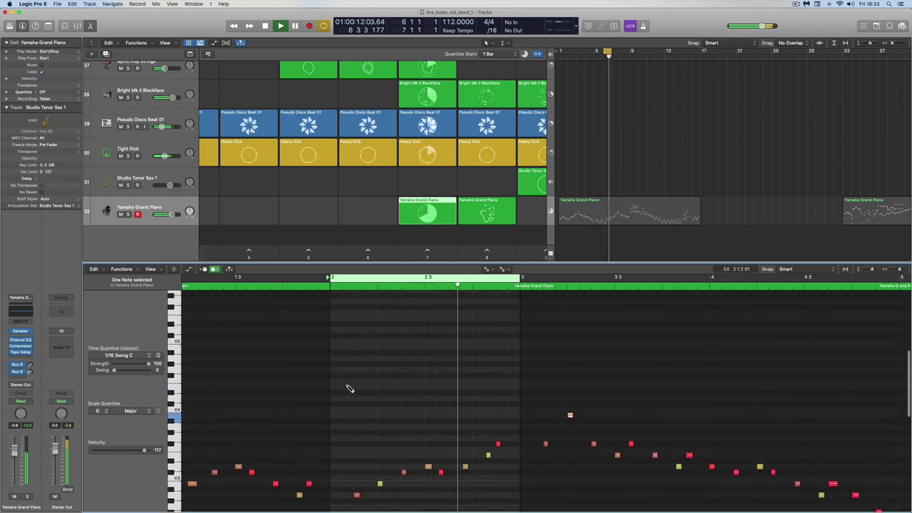
pyautogui.scroll(-5, 349, 388)
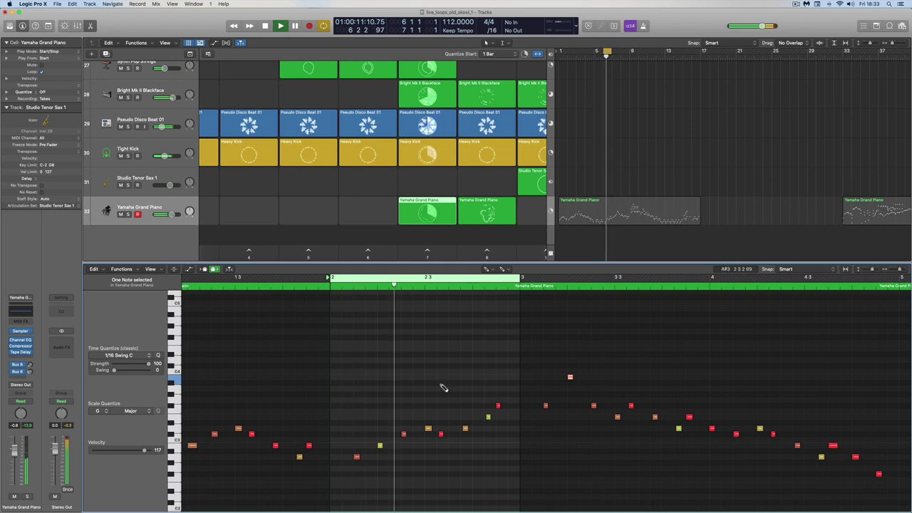
pyautogui.press('t')
pyautogui.click(417, 363)
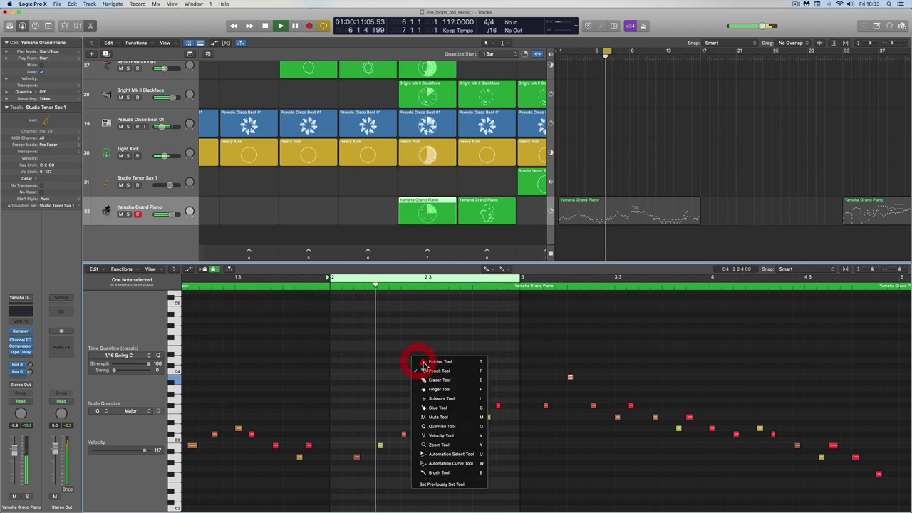
# - Stop playback, shift the piano cell's loop range to bars 3 to 4, and resume playing
pyautogui.press('space')
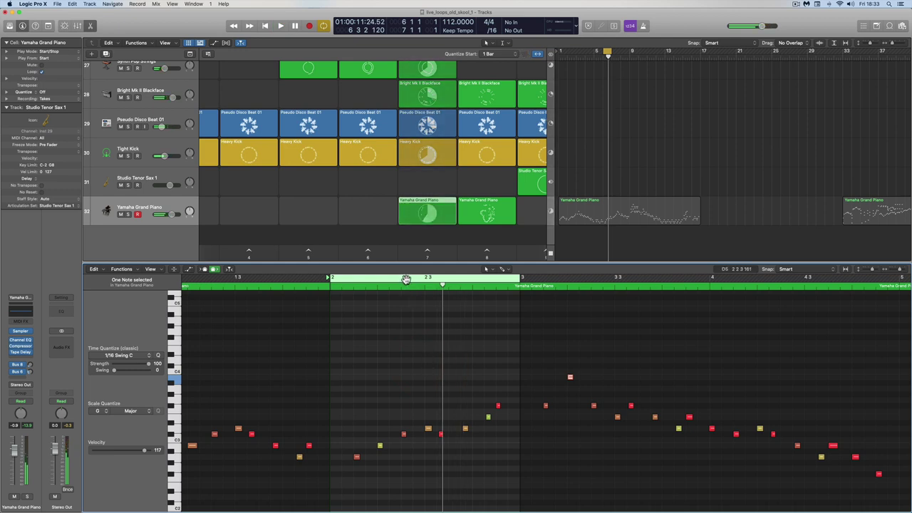
pyautogui.moveTo(420, 279); pyautogui.dragTo(596, 285)
pyautogui.press('space')
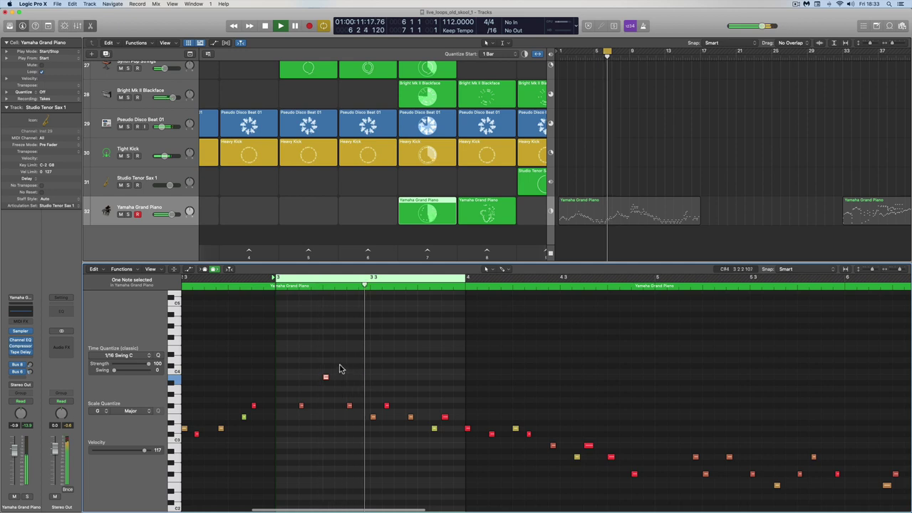
# - Move the F#3 note on beat 2 of bar 3 up an octave to F#4 and set its velocity to 121
pyautogui.moveTo(340, 369); pyautogui.dragTo(288, 421)
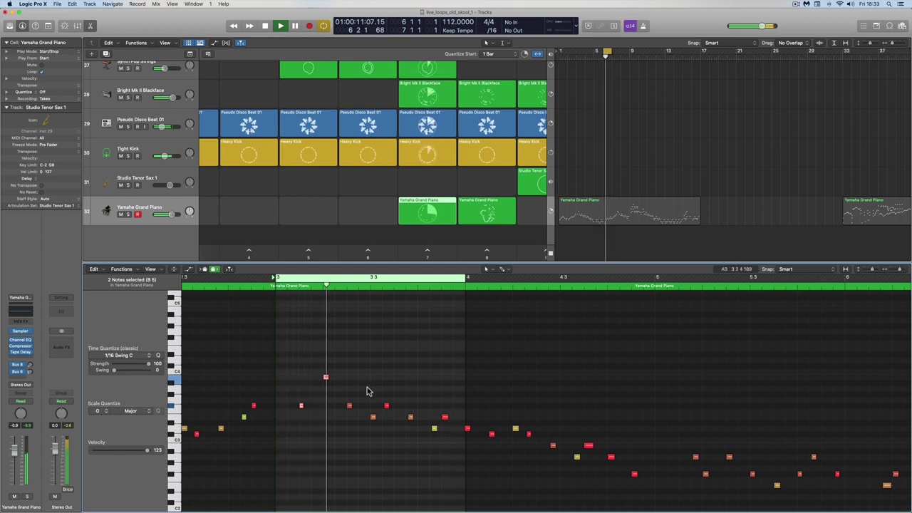
pyautogui.moveTo(349, 409)
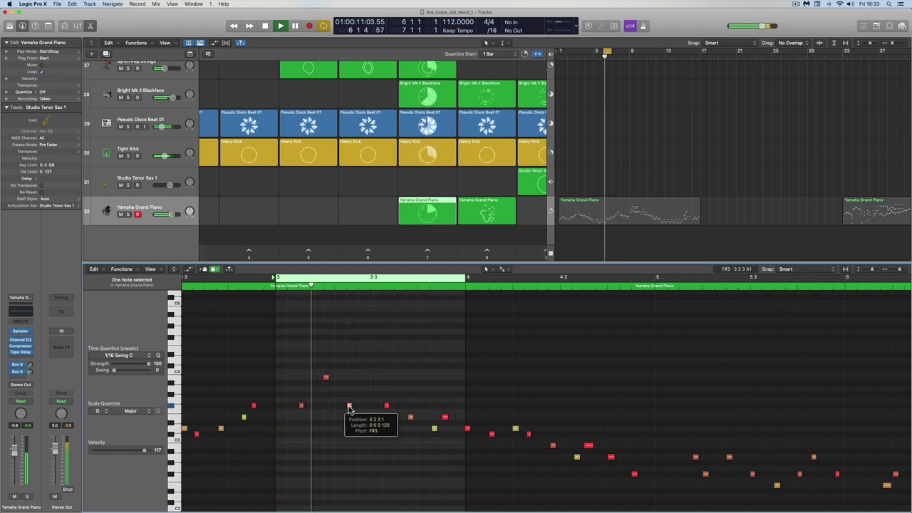
pyautogui.moveTo(349, 407); pyautogui.dragTo(349, 335)
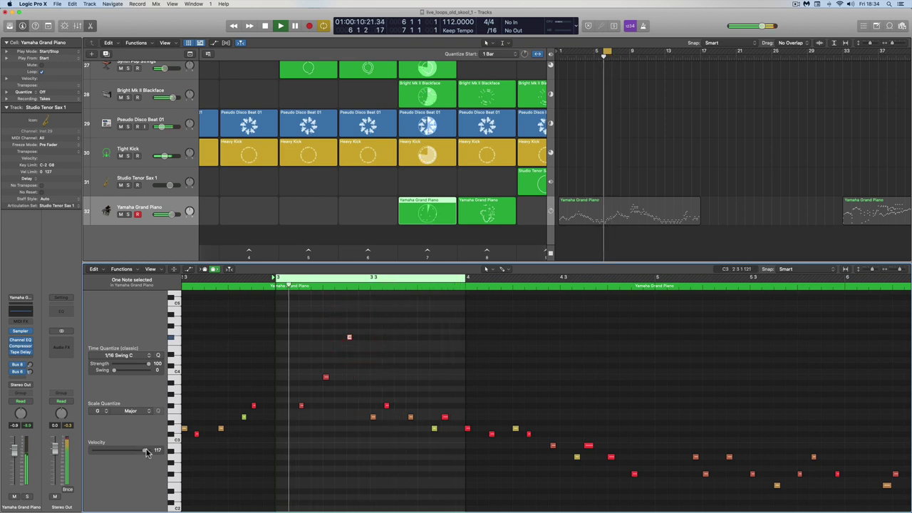
pyautogui.click(188, 449)
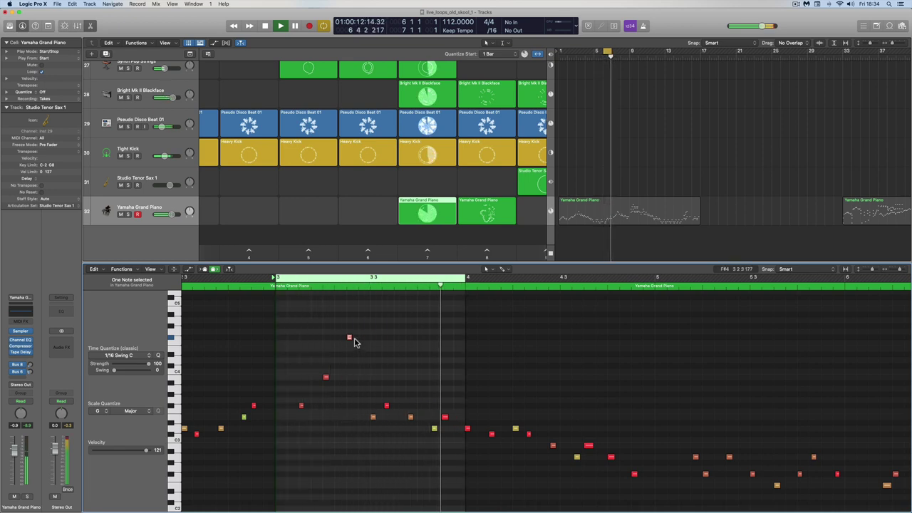
# - Shorten the F#4 note in bar 3 to a brief stab and slightly lengthen the two notes before it
pyautogui.moveTo(351, 338); pyautogui.dragTo(379, 339)
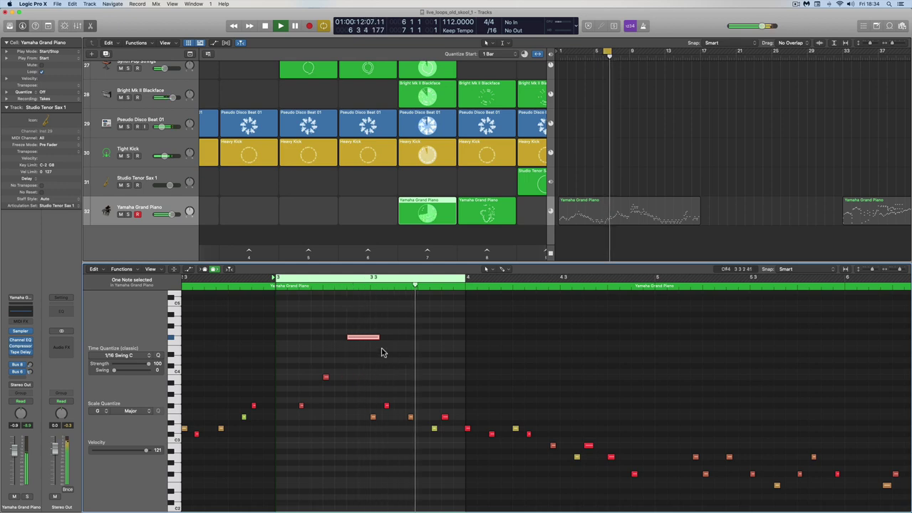
pyautogui.moveTo(378, 338); pyautogui.dragTo(376, 340)
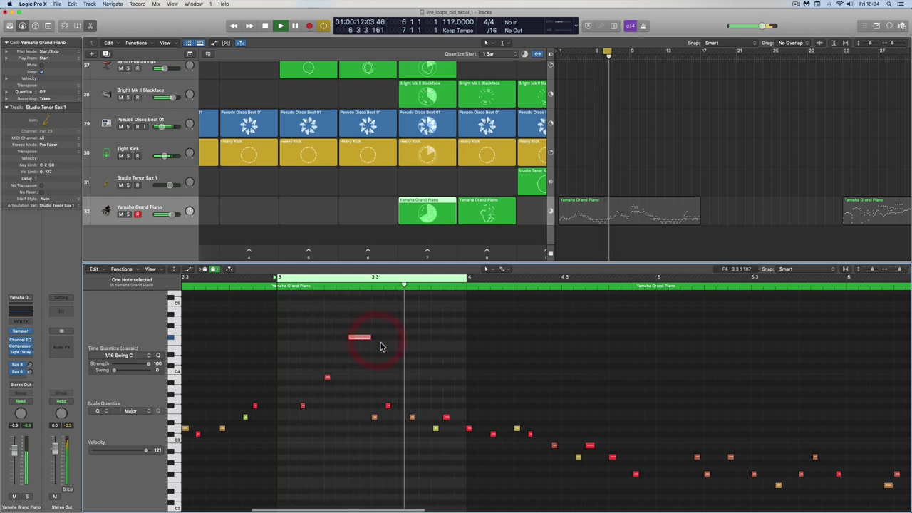
pyautogui.moveTo(338, 368); pyautogui.dragTo(305, 405)
pyautogui.moveTo(368, 338); pyautogui.dragTo(352, 342)
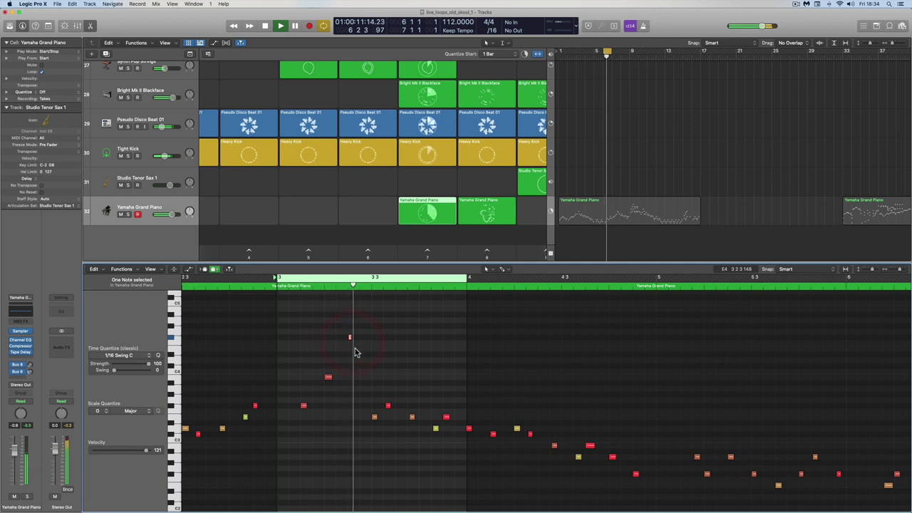
# - Add a second F#4 note just after the short one with the Pencil tool and lengthen it slightly with the Pointer tool
pyautogui.press('t')
pyautogui.click(361, 358)
pyautogui.click(362, 339)
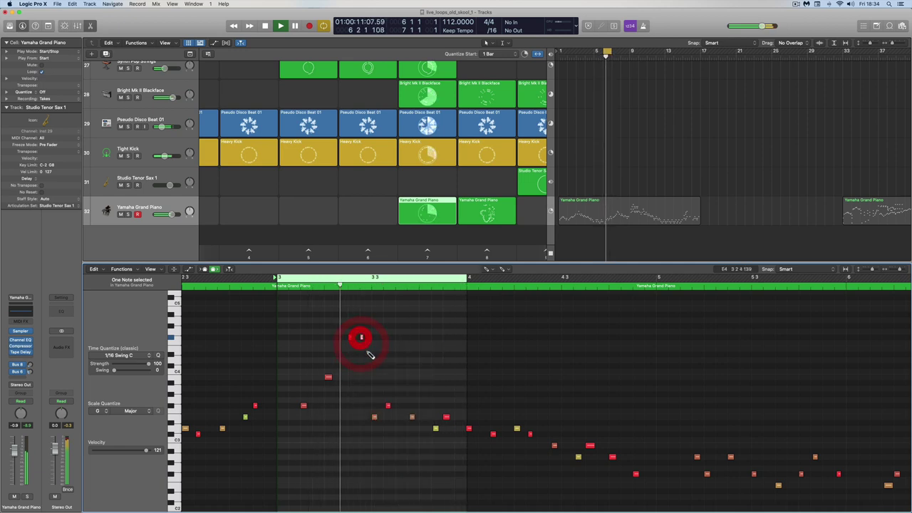
pyautogui.press('t')
pyautogui.click(358, 345)
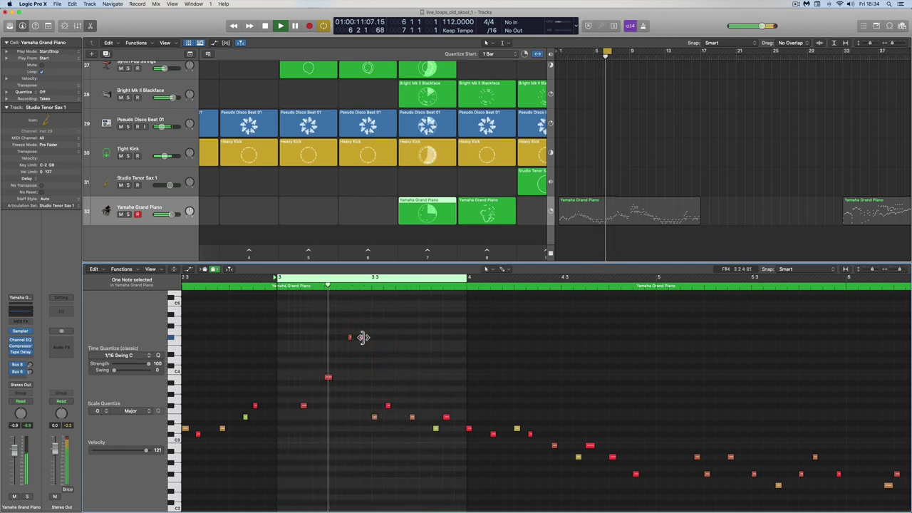
pyautogui.moveTo(363, 337)
pyautogui.mouseDown()
pyautogui.moveTo(371, 340)
pyautogui.moveTo(360, 339)
pyautogui.mouseUp()
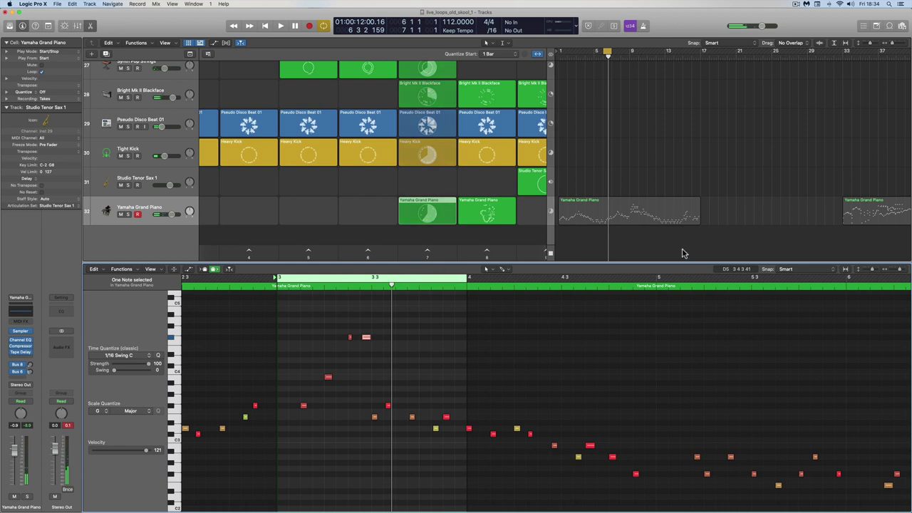
# - Extend the scene 7 piano cell's loop range to the full 16 bars, from bar 1 to bar 17
pyautogui.click(892, 271)
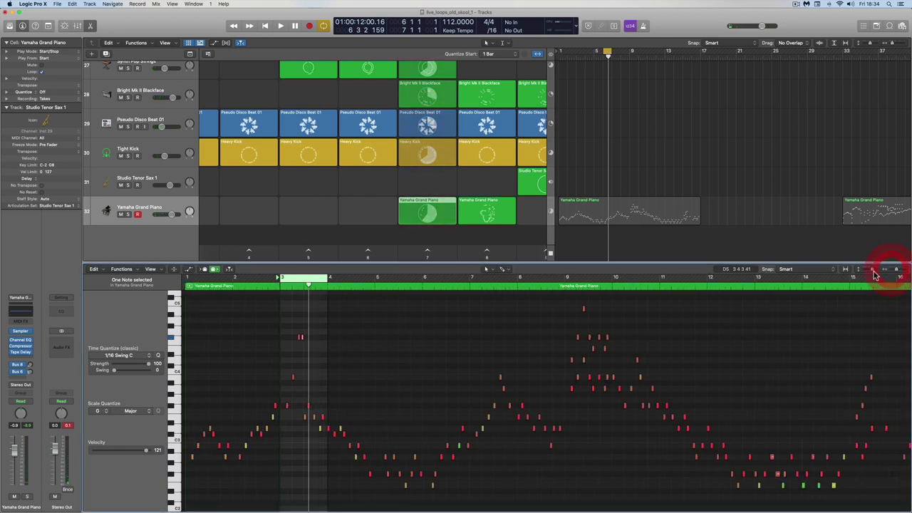
pyautogui.click(892, 272)
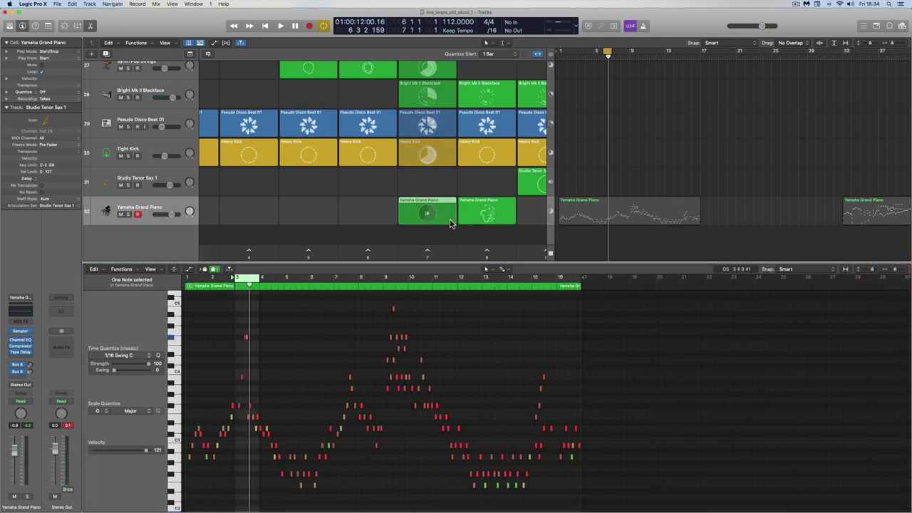
pyautogui.click(427, 208)
pyautogui.click(426, 207)
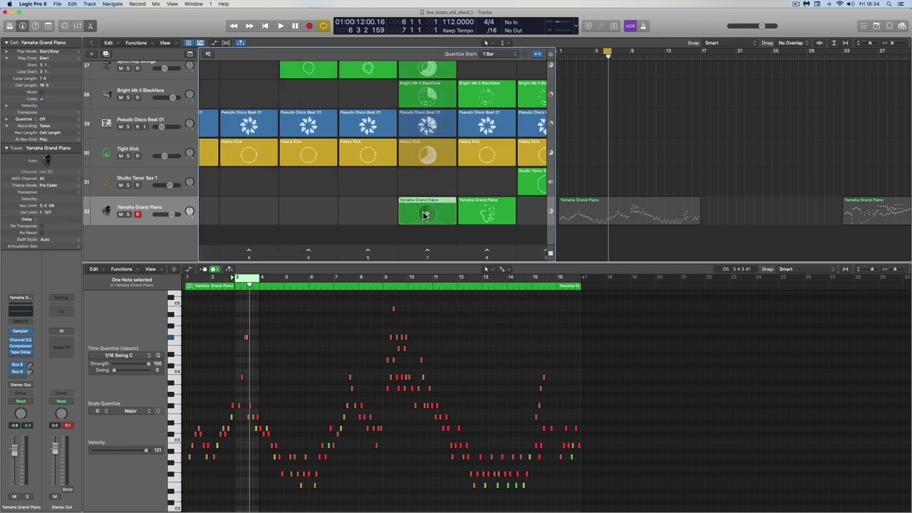
pyautogui.moveTo(235, 278); pyautogui.dragTo(185, 278)
pyautogui.moveTo(261, 278); pyautogui.dragTo(582, 300)
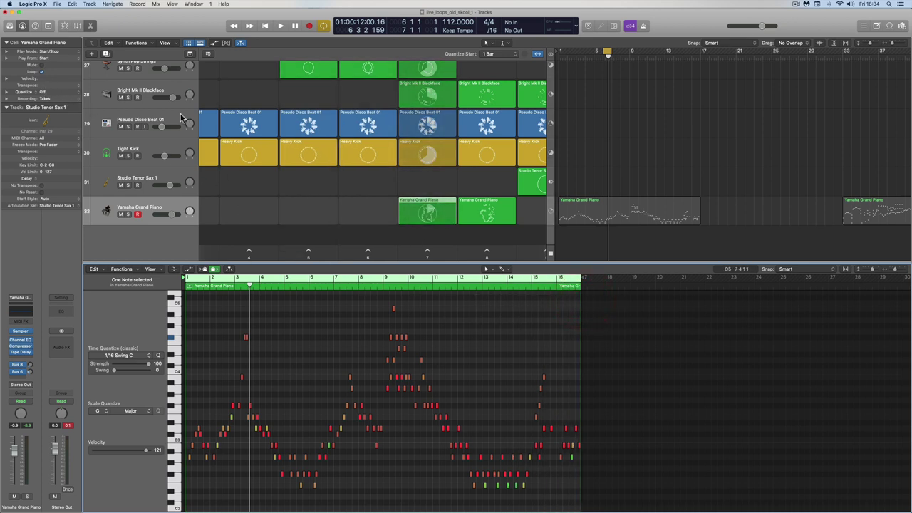
pyautogui.click(433, 200)
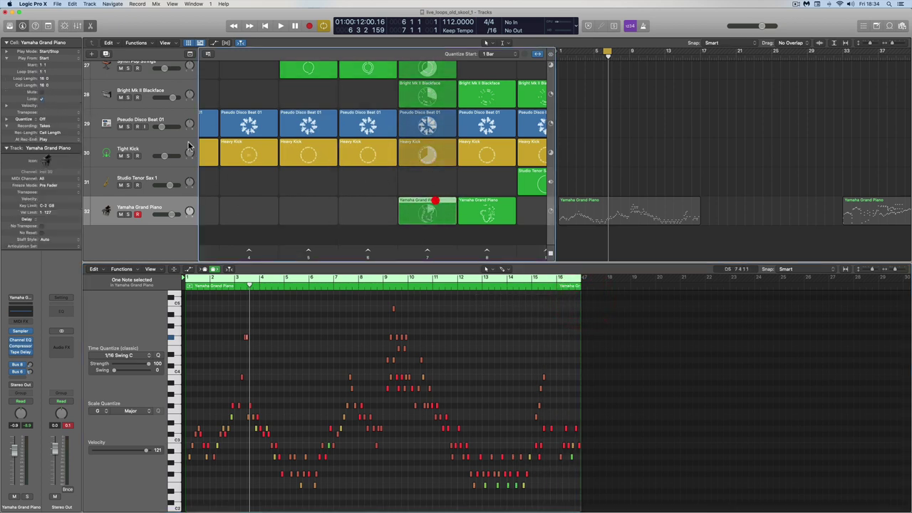
# - Shift the scene 7 piano cell's loop range to bar 6 only and keep the cell selected
pyautogui.doubleClick(43, 85)
pyautogui.press('Return')
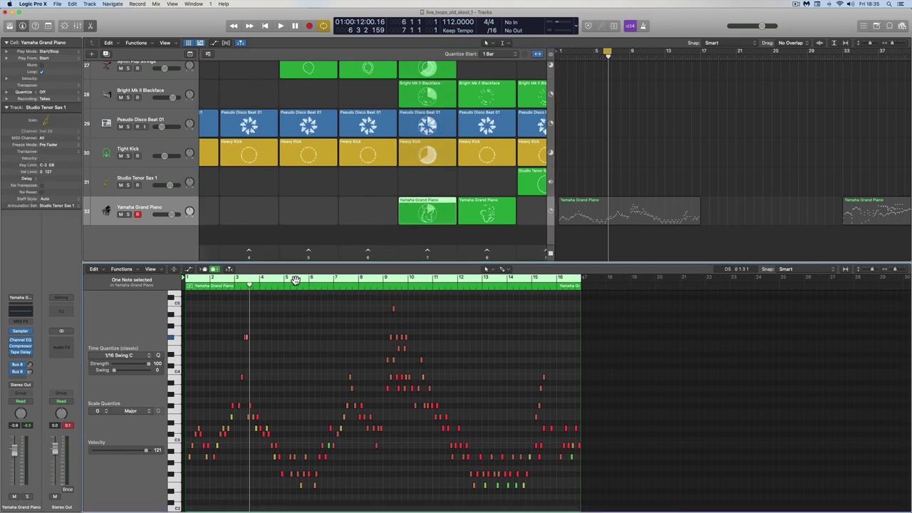
pyautogui.moveTo(295, 279)
pyautogui.mouseDown()
pyautogui.moveTo(332, 285)
pyautogui.moveTo(262, 278)
pyautogui.moveTo(311, 277)
pyautogui.mouseUp()
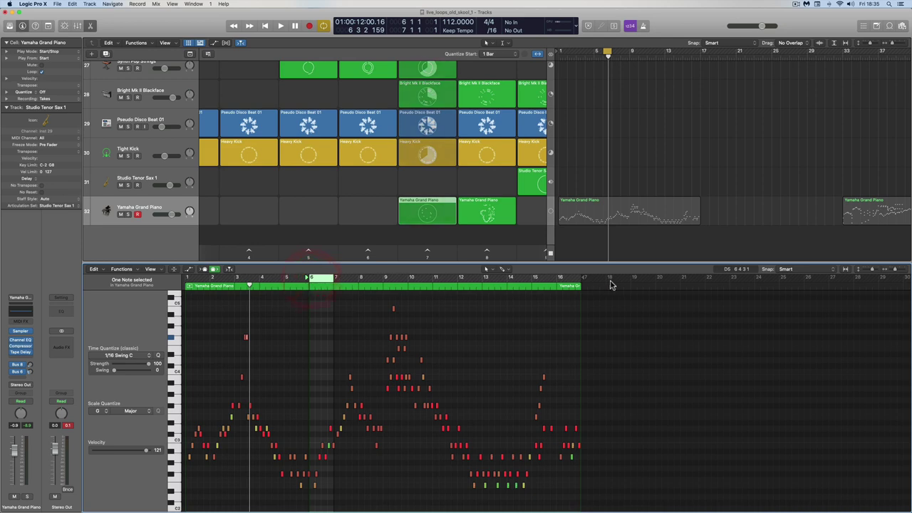
pyautogui.click(431, 200)
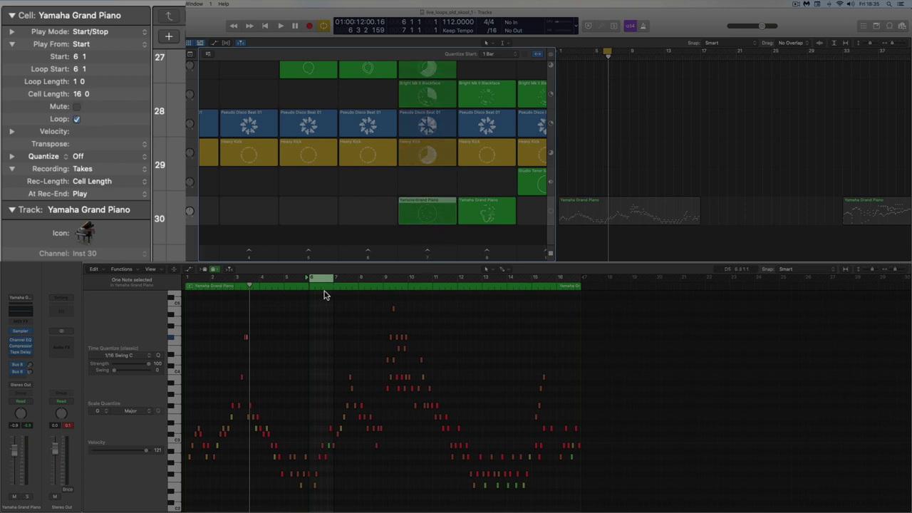
# - Set the scene 7 piano cell's loop length to 16 bars and its loop start to bar 1
pyautogui.doubleClick(75, 82)
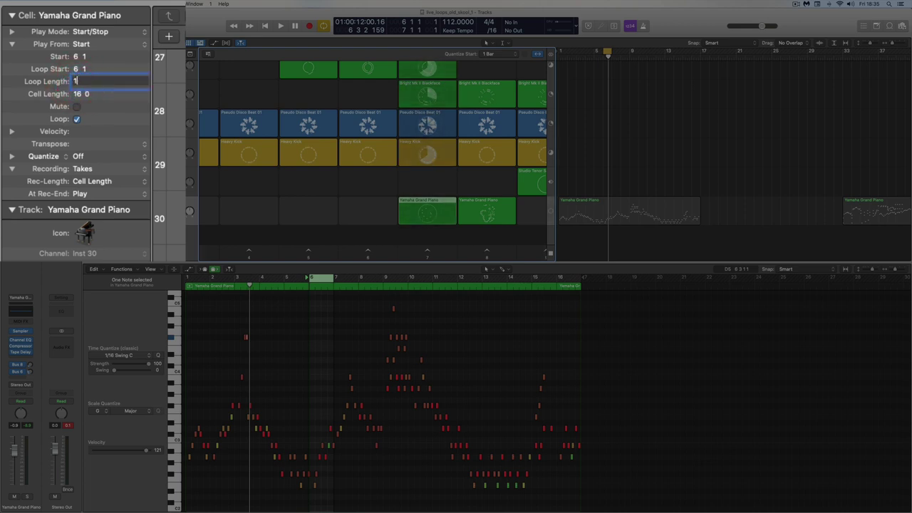
pyautogui.write('16')
pyautogui.press('Return')
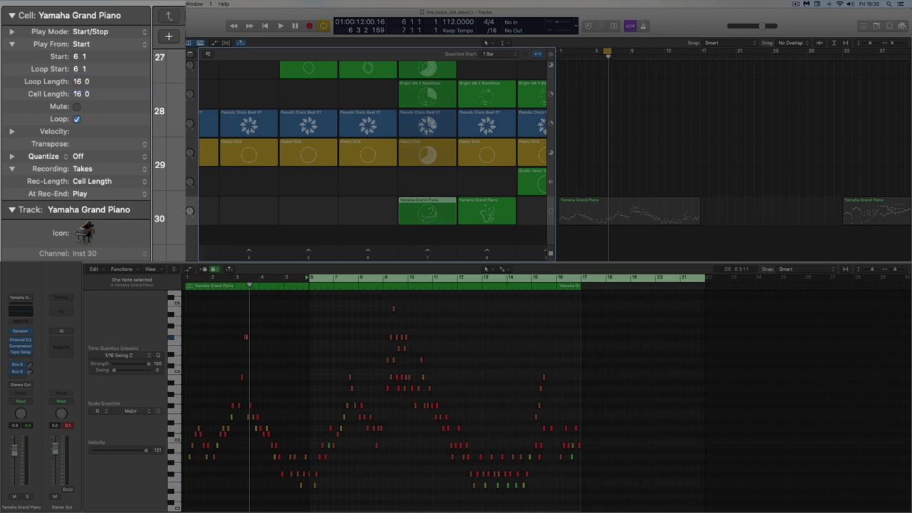
pyautogui.doubleClick(78, 69)
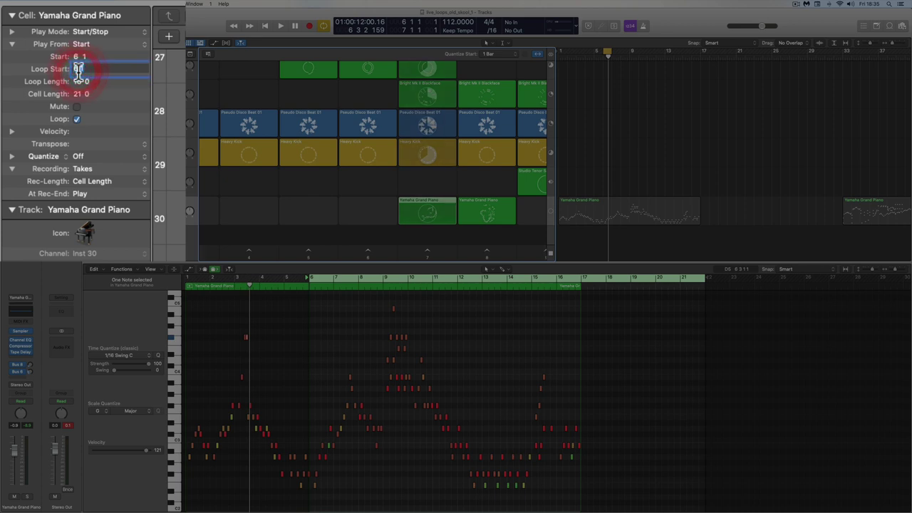
pyautogui.write('1')
pyautogui.press('Return')
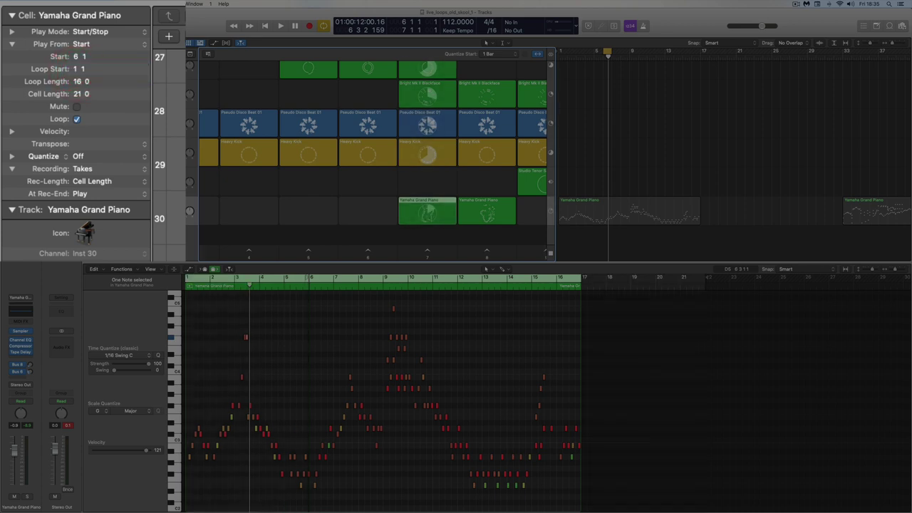
# - Set the scene 7 piano cell's cell length to 16 bars and its start to bar 1
pyautogui.doubleClick(79, 94)
pyautogui.write('1')
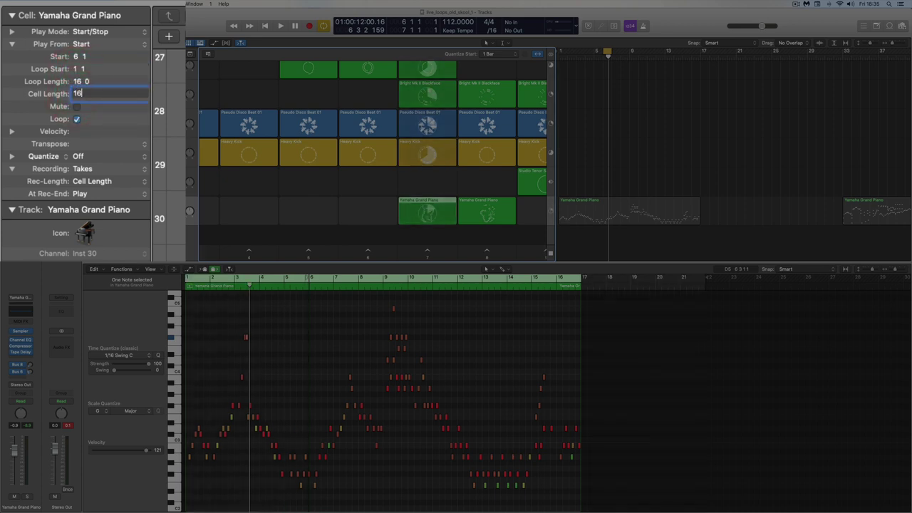
pyautogui.write('6')
pyautogui.press('Return')
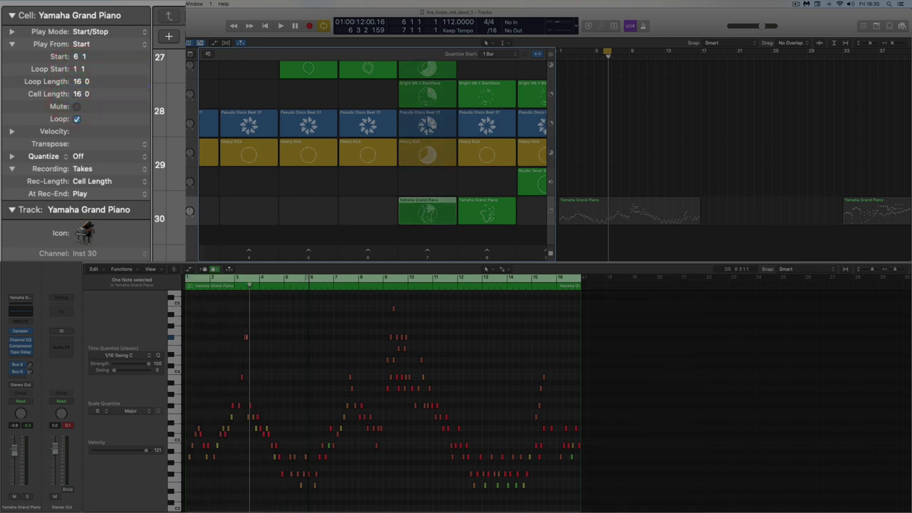
pyautogui.doubleClick(76, 58)
pyautogui.write('1')
pyautogui.press('Return')
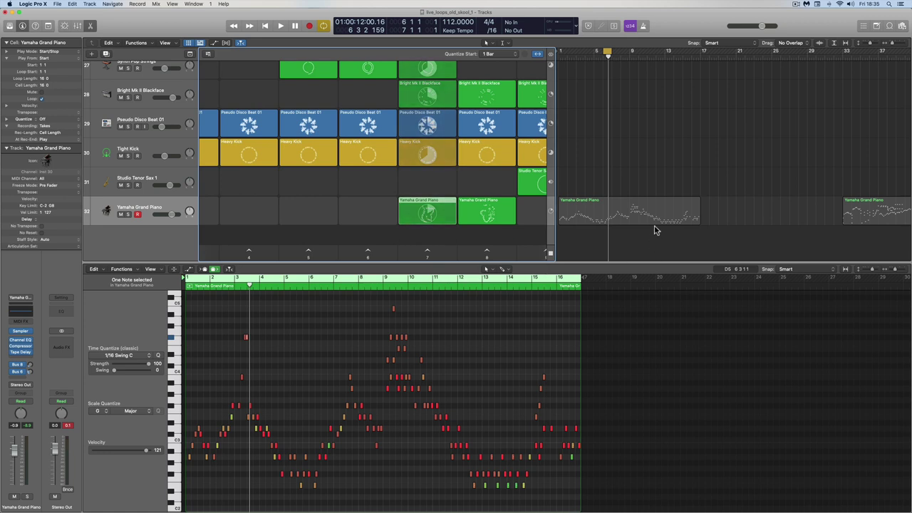
# - Select the piano region at bar 1 of the timeline, play Live Loops scene 7 briefly and stop
pyautogui.click(637, 205)
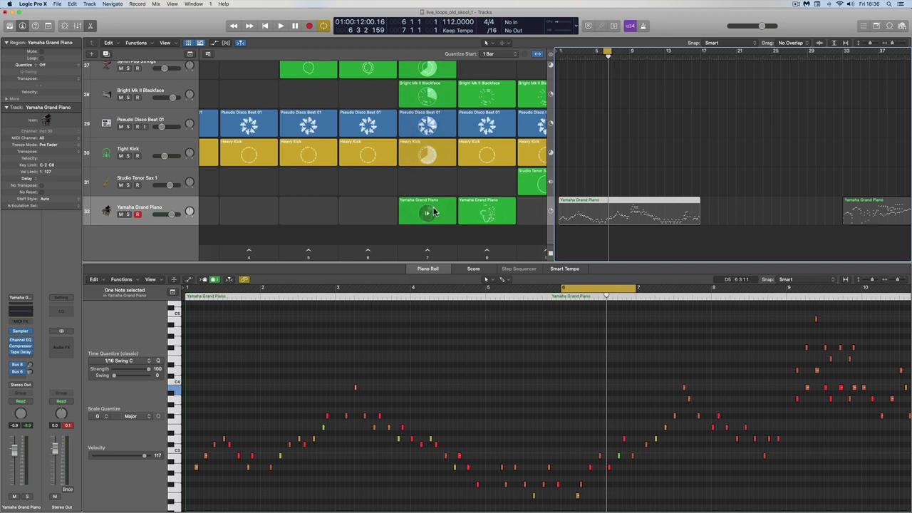
pyautogui.click(427, 252)
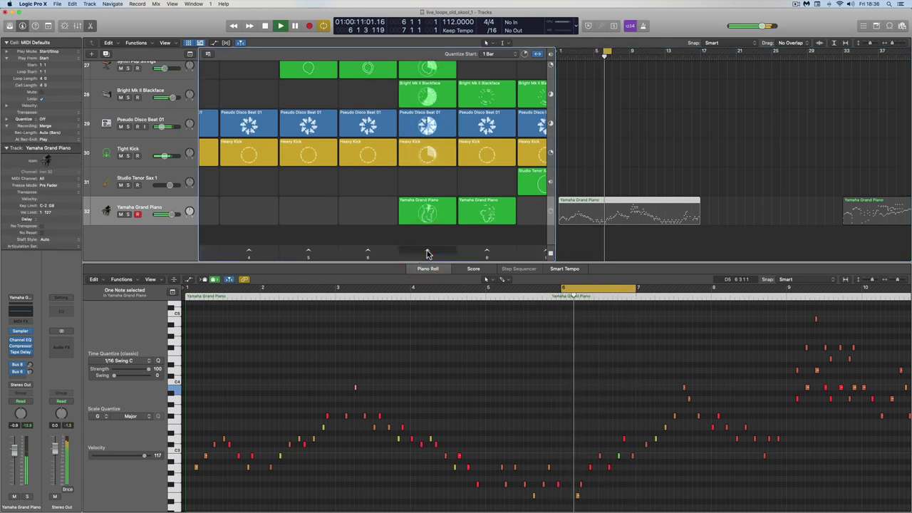
pyautogui.click(483, 253)
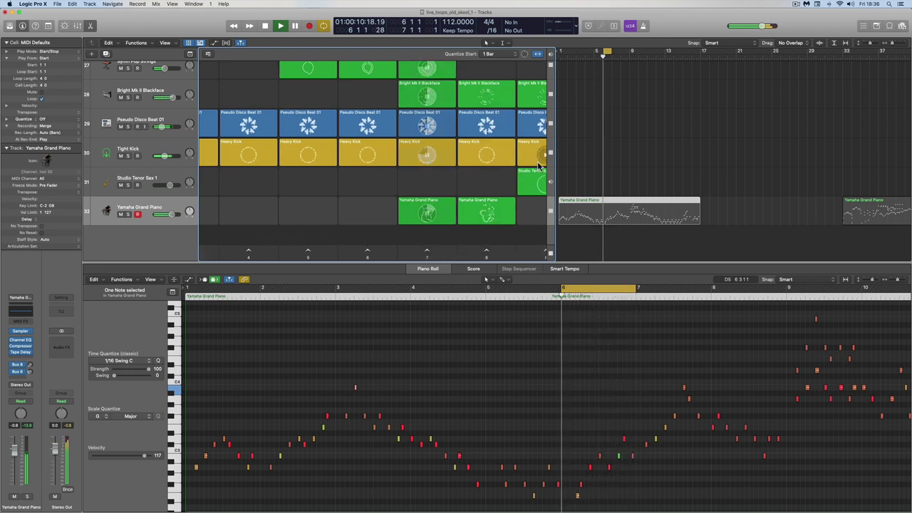
pyautogui.press('space')
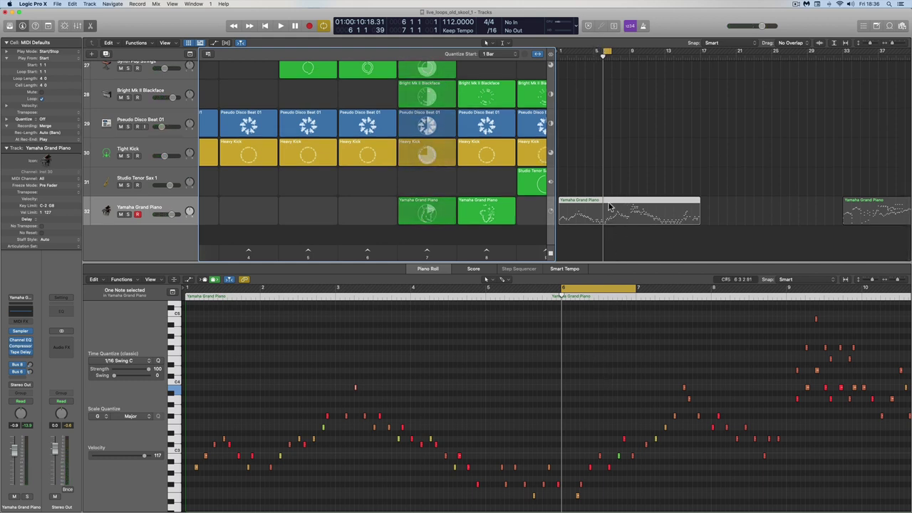
# - Show only the Live Loops grid with the editor closed, and set the Yamaha Grand Piano track's volume to -1.7 during playback
pyautogui.click(204, 43)
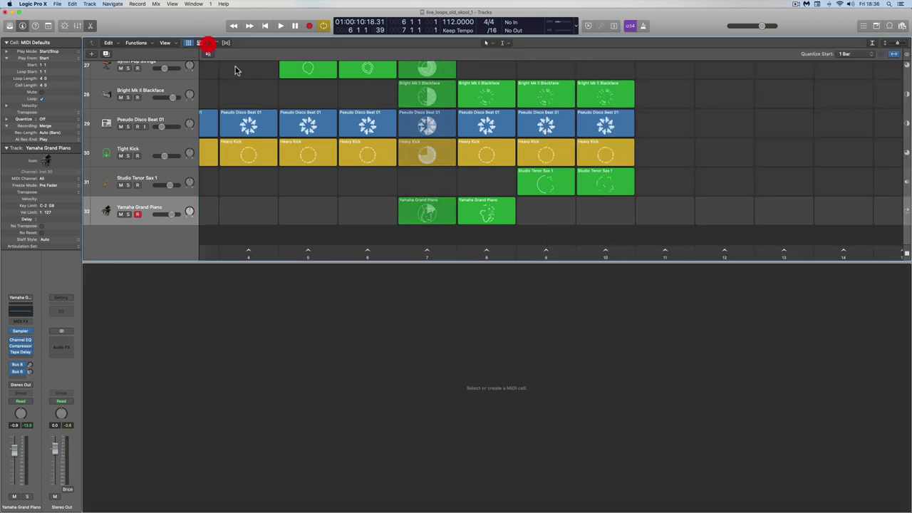
pyautogui.press('space')
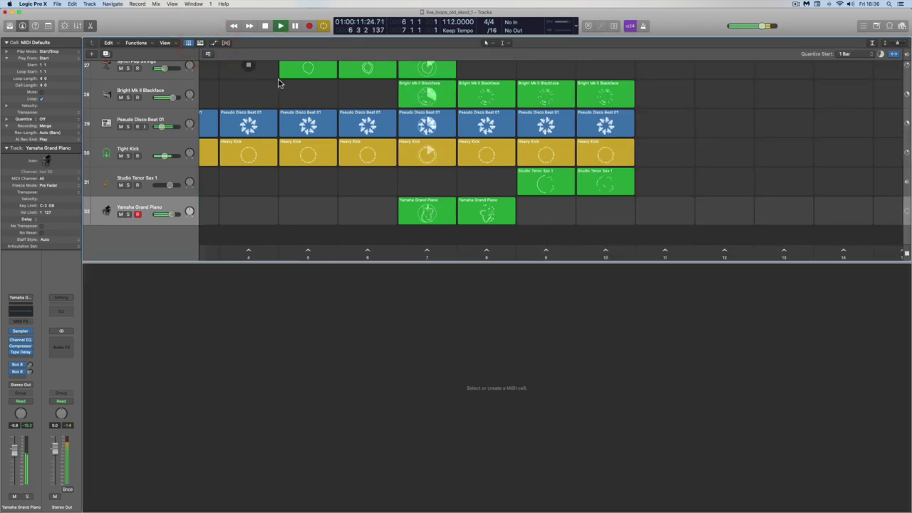
pyautogui.click(88, 27)
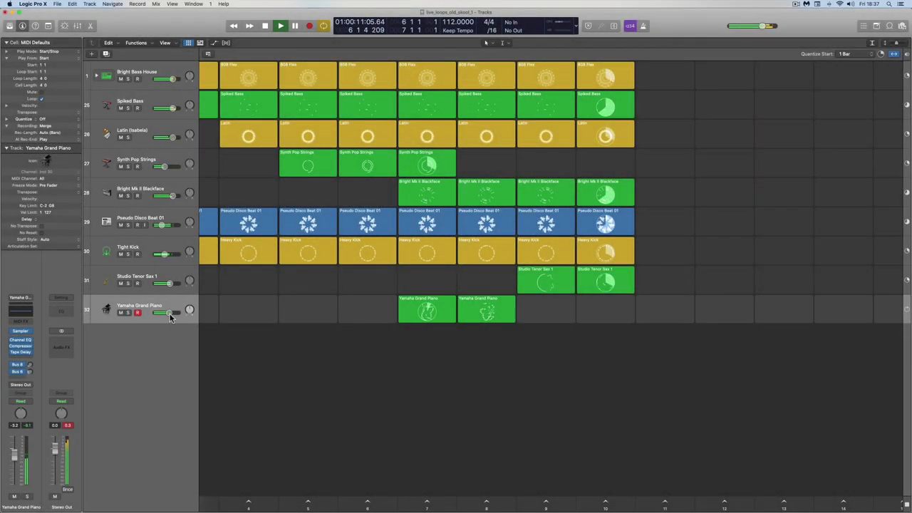
pyautogui.moveTo(170, 315); pyautogui.dragTo(173, 314)
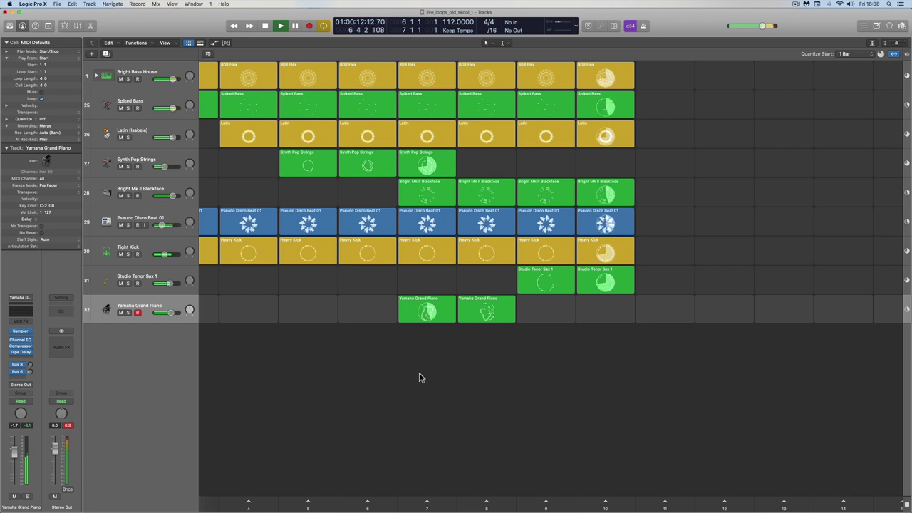
pyautogui.press('space')
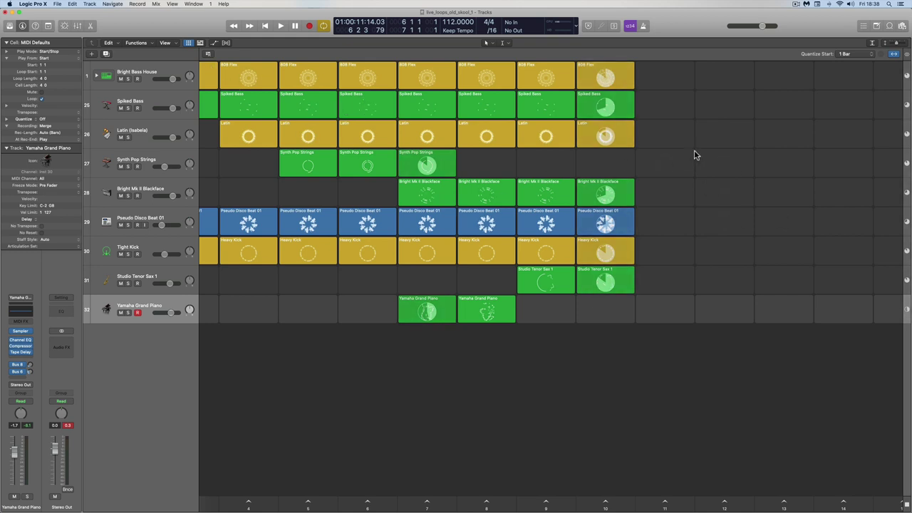
# - Switch between the timeline alone and the Live Loops grid alone, finishing with both shown side by side
pyautogui.click(189, 43)
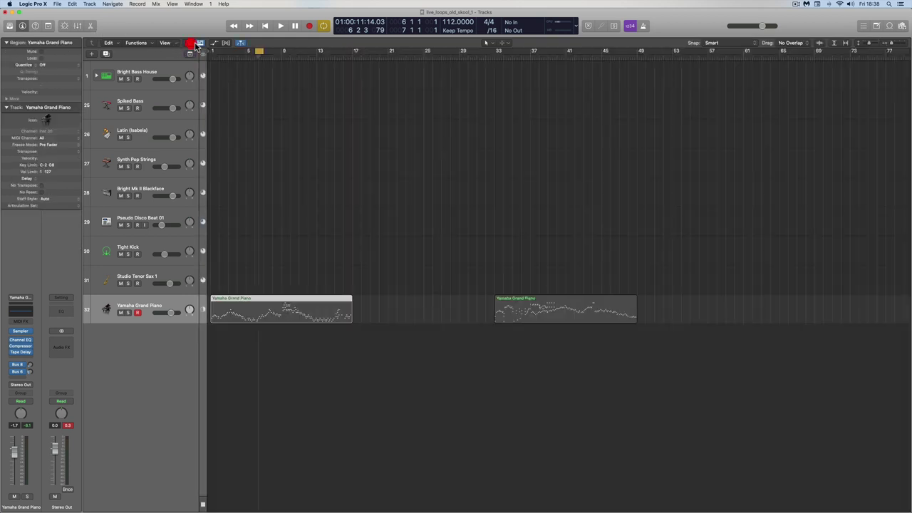
pyautogui.click(191, 44)
pyautogui.click(200, 43)
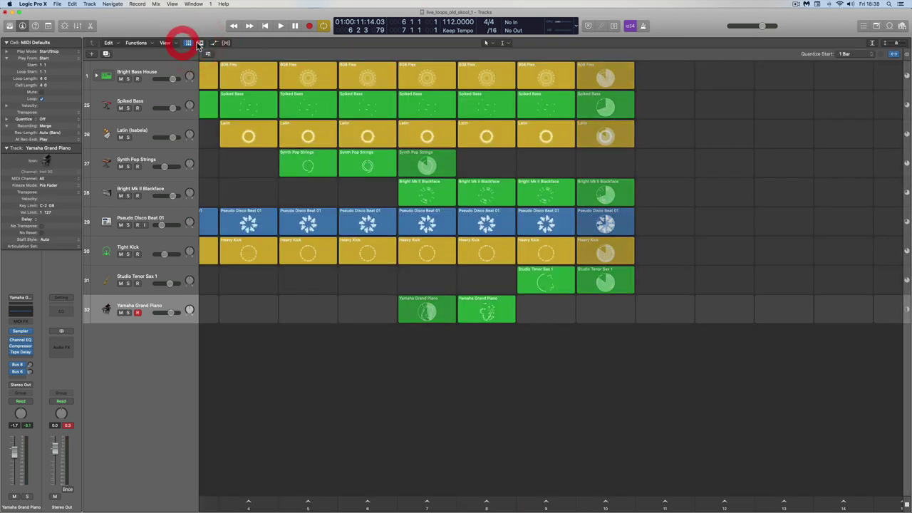
pyautogui.click(189, 43)
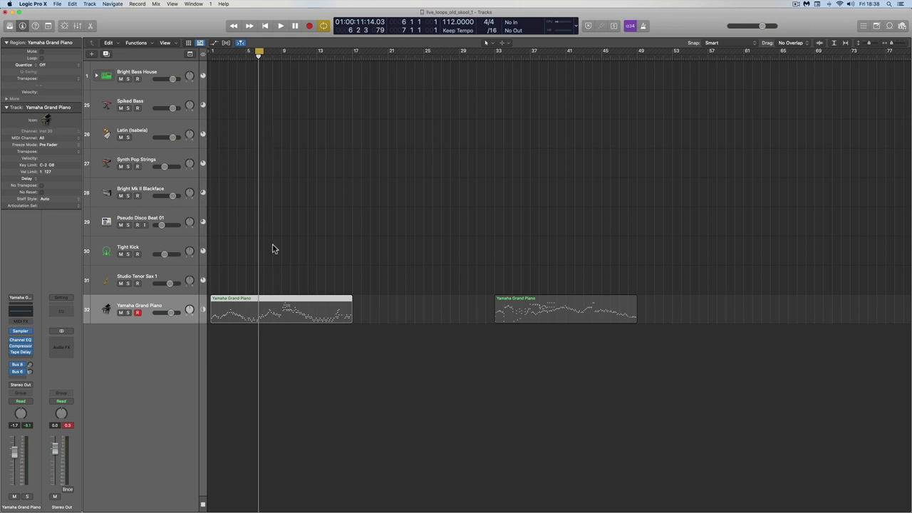
pyautogui.click(188, 43)
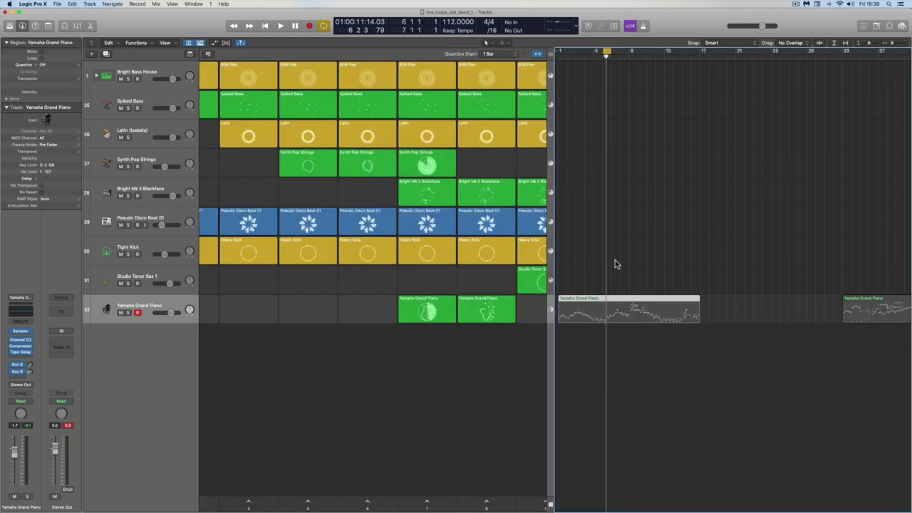
# - Open the piano region at bar 1 of the timeline in the Piano Roll and set the cycle range to bar 5
pyautogui.click(621, 298)
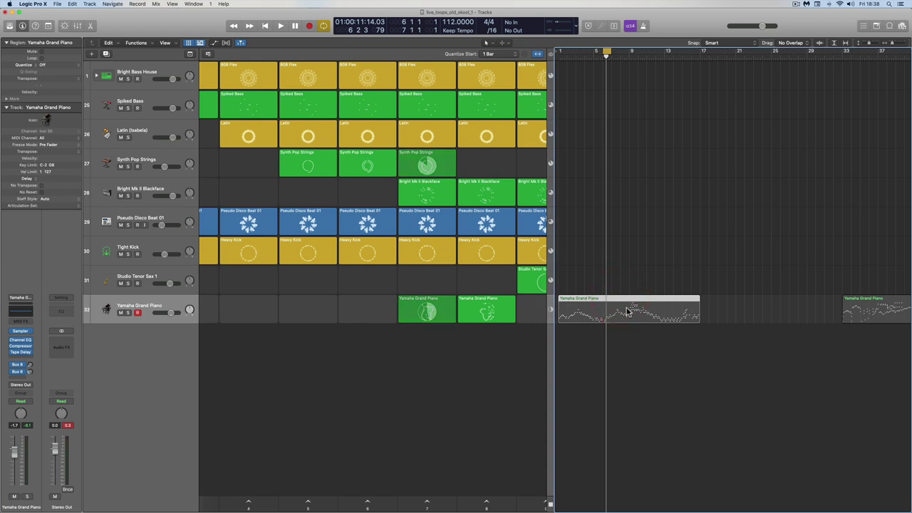
pyautogui.doubleClick(610, 300)
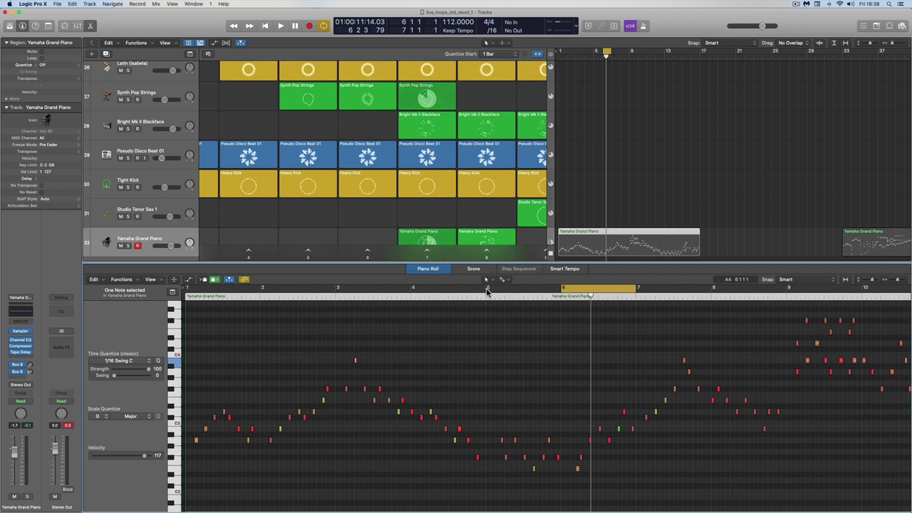
pyautogui.moveTo(487, 290); pyautogui.dragTo(559, 294)
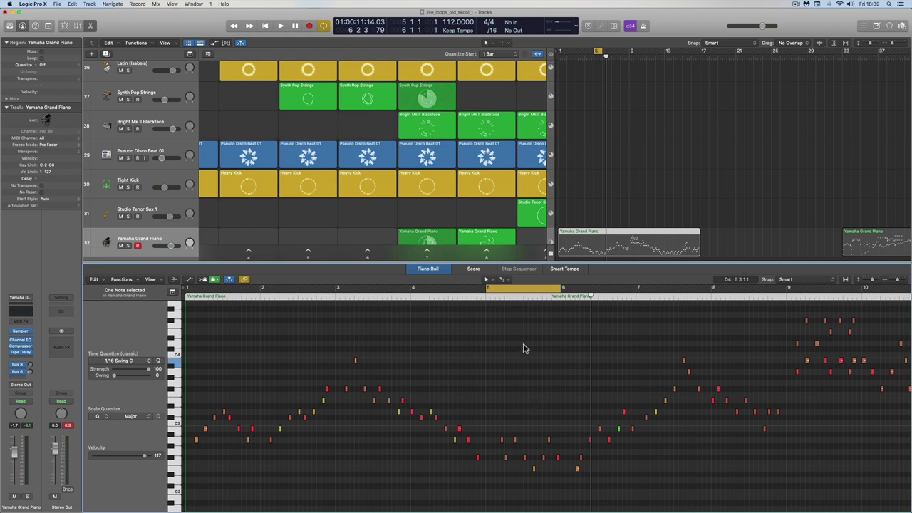
# - Switch the Yamaha Grand Piano track to its timeline regions, play the cycled bar 5 and stop
pyautogui.click(423, 101)
pyautogui.click(558, 245)
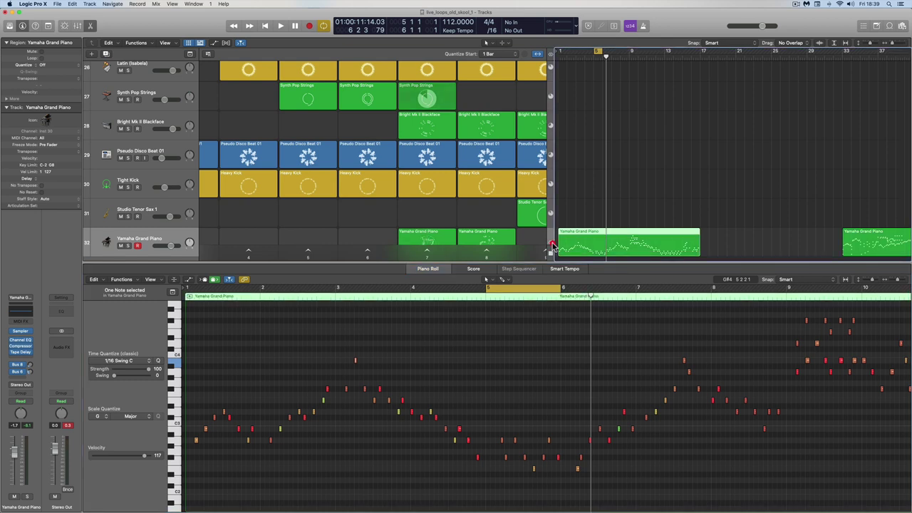
pyautogui.press('space')
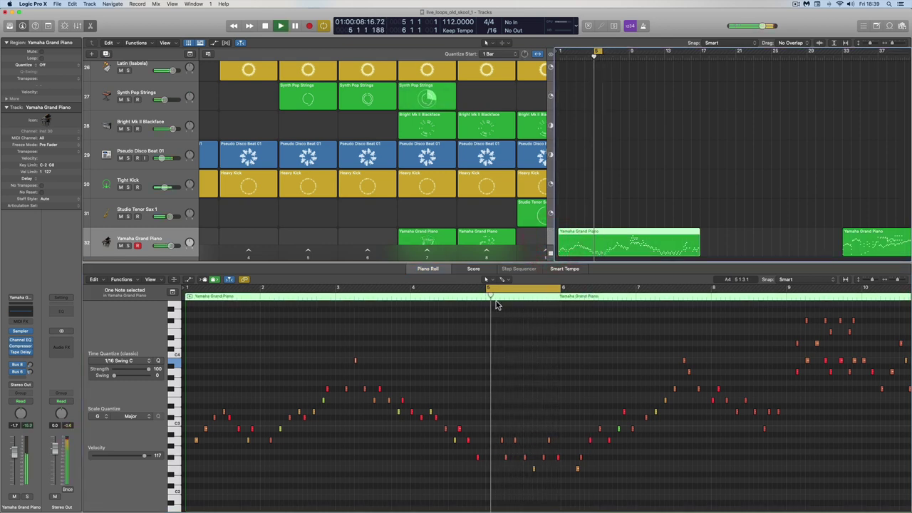
pyautogui.scroll(-2, 489, 214)
pyautogui.hscroll(5, 490, 218)
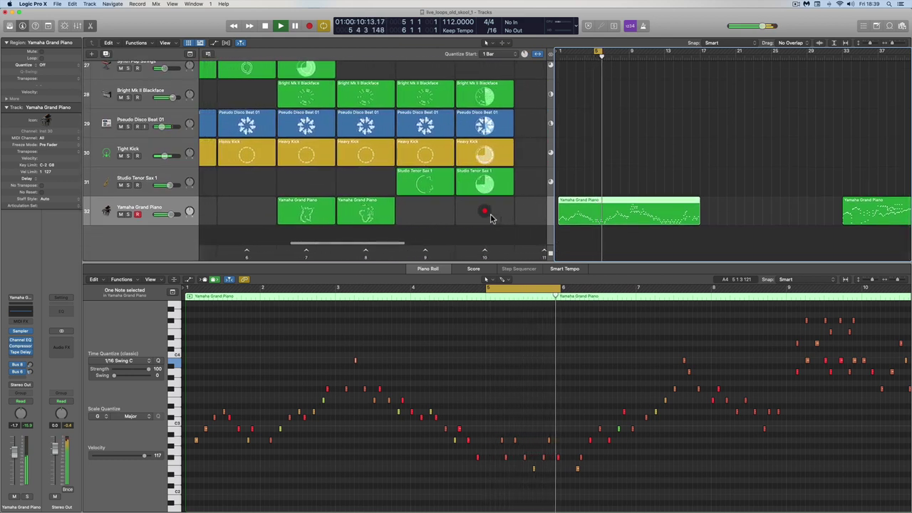
pyautogui.press('space')
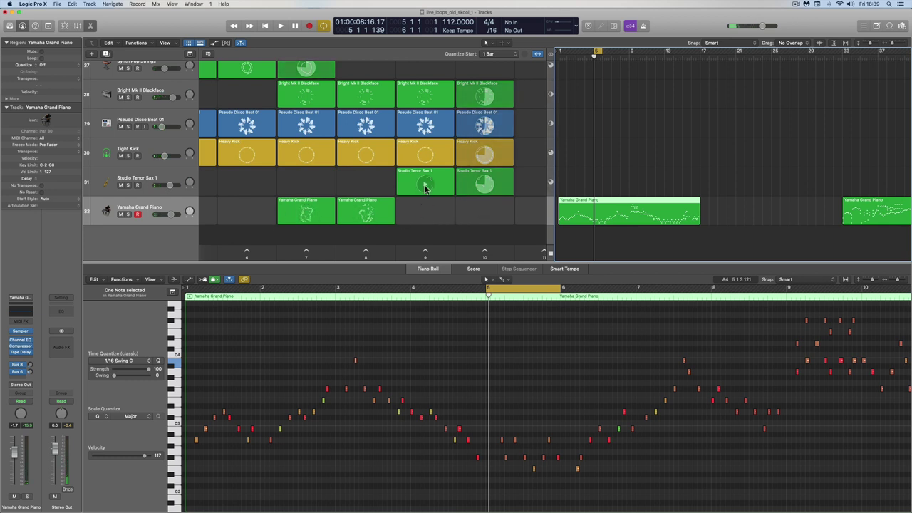
# - Delete the scene 7 piano cell, queue scene 7 for playback and select the piano region at bar 1 of the timeline
pyautogui.click(320, 211)
pyautogui.press('Delete')
pyautogui.rightClick(305, 250)
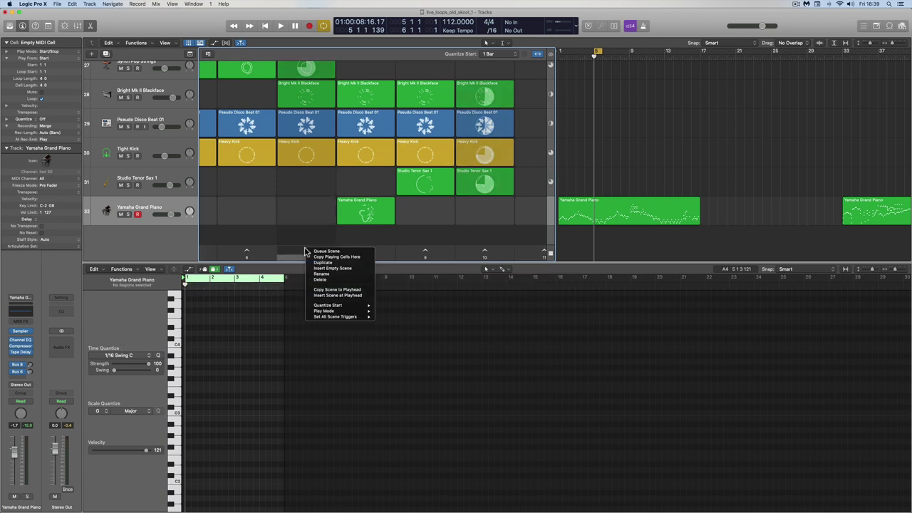
pyautogui.click(320, 251)
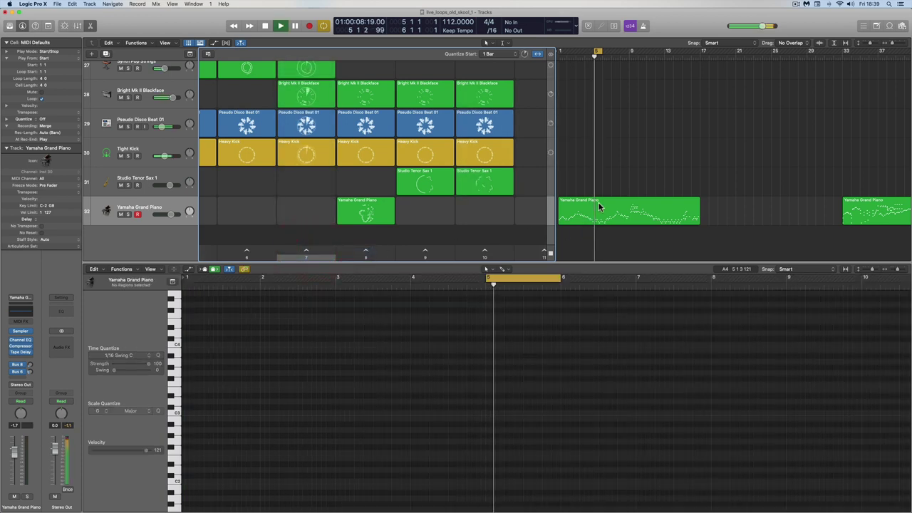
pyautogui.click(601, 202)
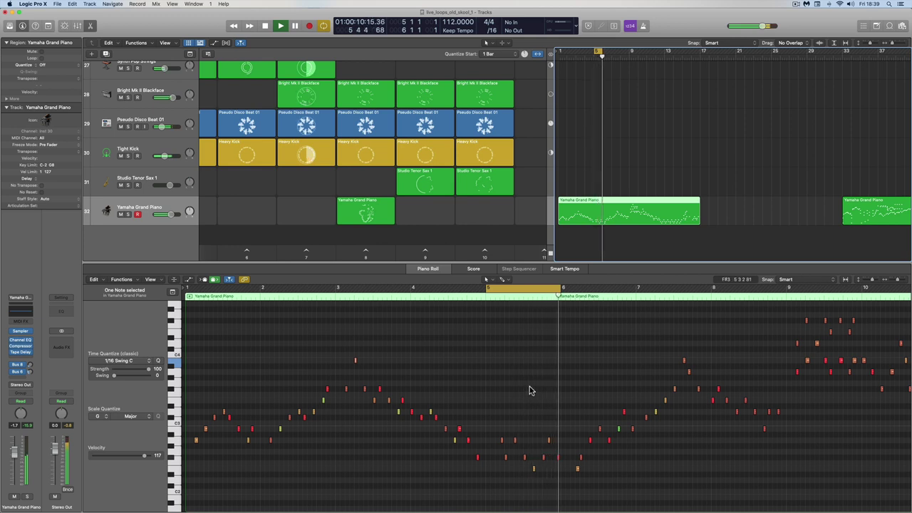
# - Audition bar 4 and then bar 3 of the piano region by moving the cycle range to each, and stop playback
pyautogui.press('space')
pyautogui.moveTo(513, 290); pyautogui.dragTo(433, 289)
pyautogui.press('space')
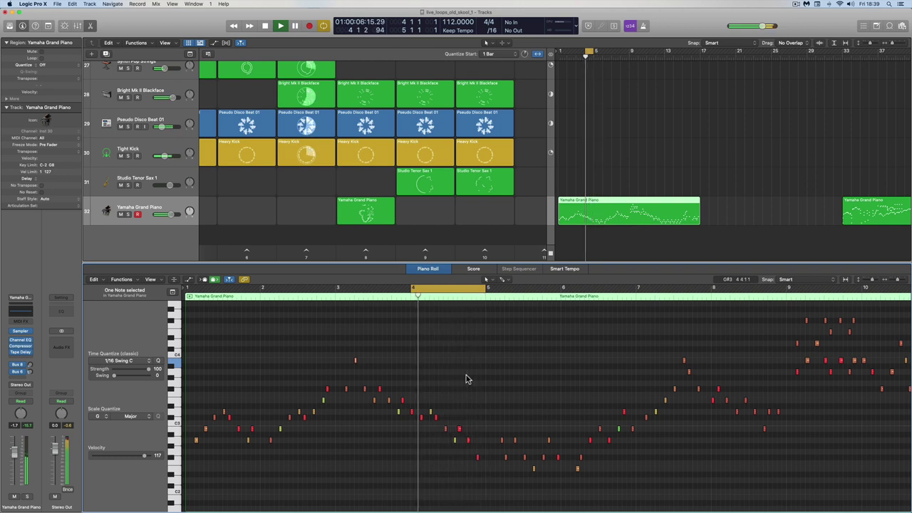
pyautogui.press('space')
pyautogui.moveTo(444, 288); pyautogui.dragTo(368, 288)
pyautogui.press('space')
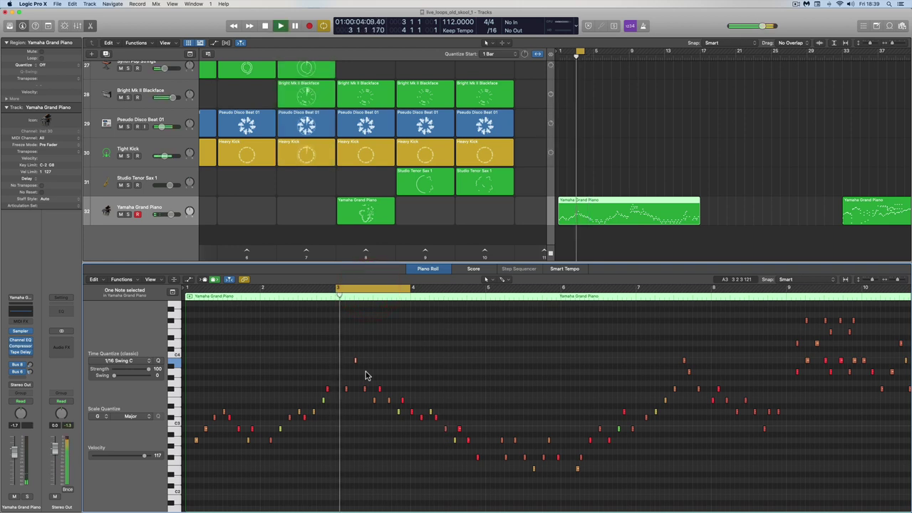
pyautogui.press('space')
pyautogui.press('space')
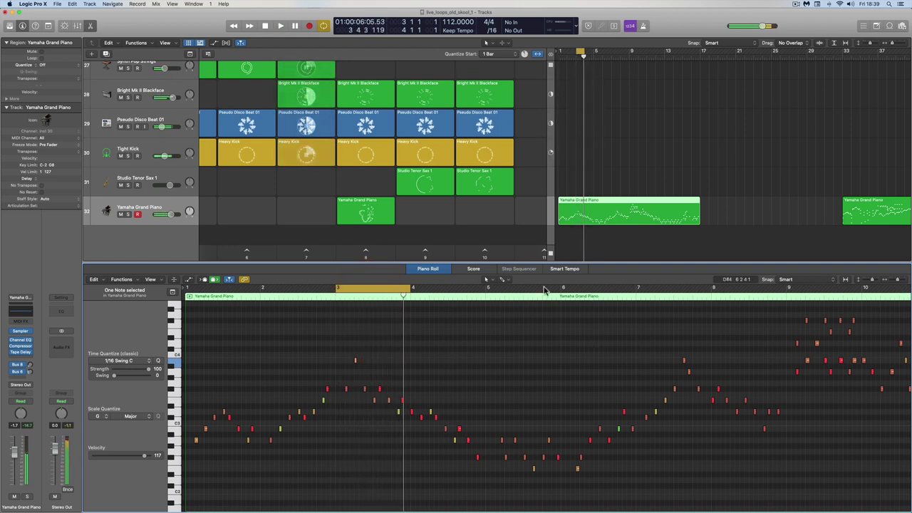
# - Copy the 16-bar piano region from the timeline into the empty scene 7 cell of the piano track and select that cell
pyautogui.moveTo(606, 211); pyautogui.dragTo(325, 203)
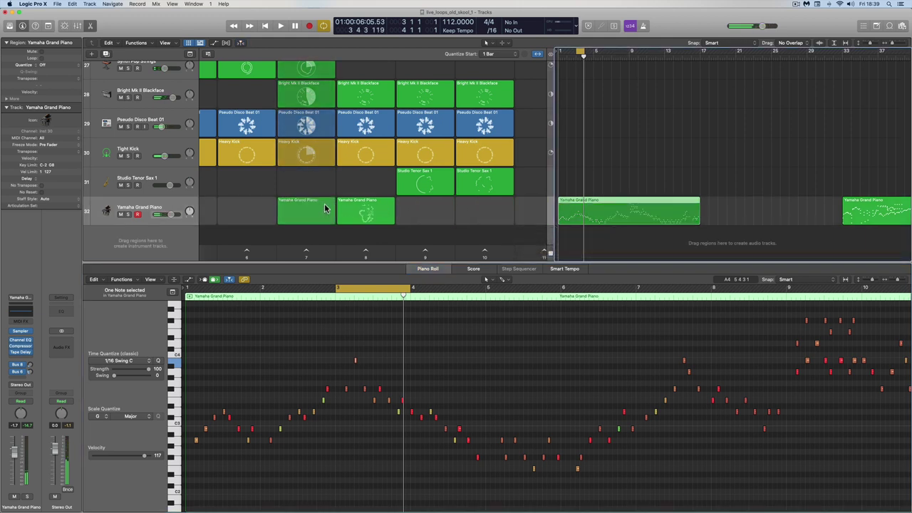
pyautogui.click(320, 205)
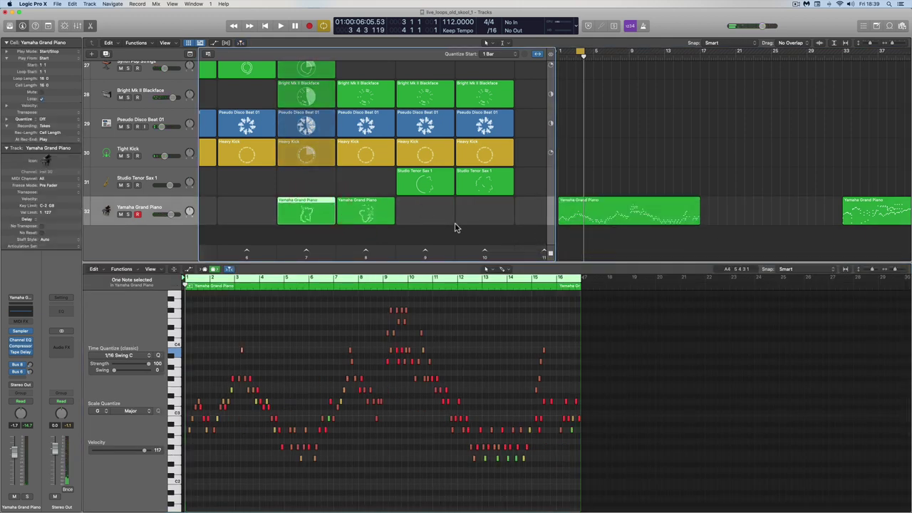